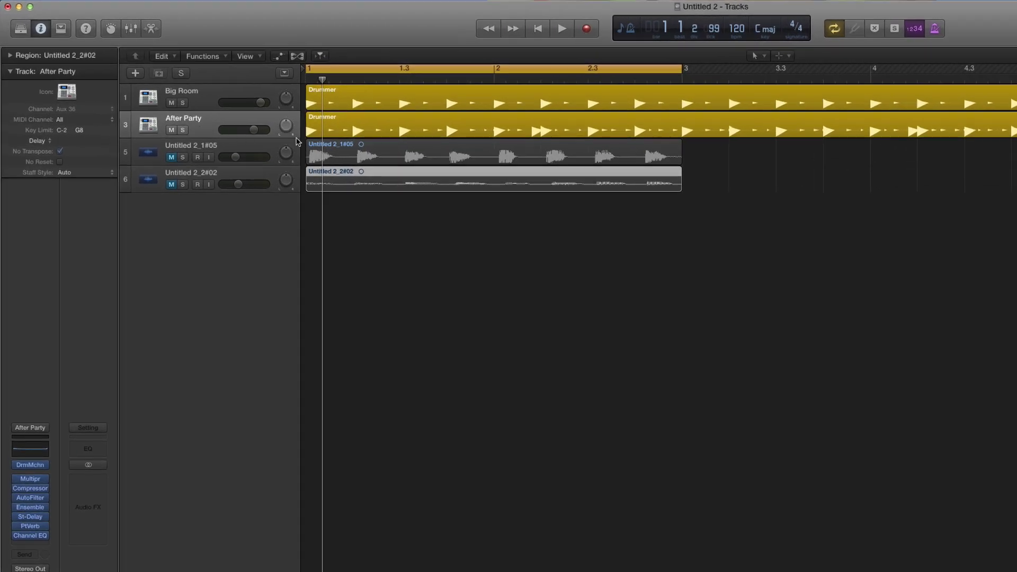
Step: Mute the After Party track and play the Big Room drummer track without it
left_click(171, 131)
left_click(212, 95)
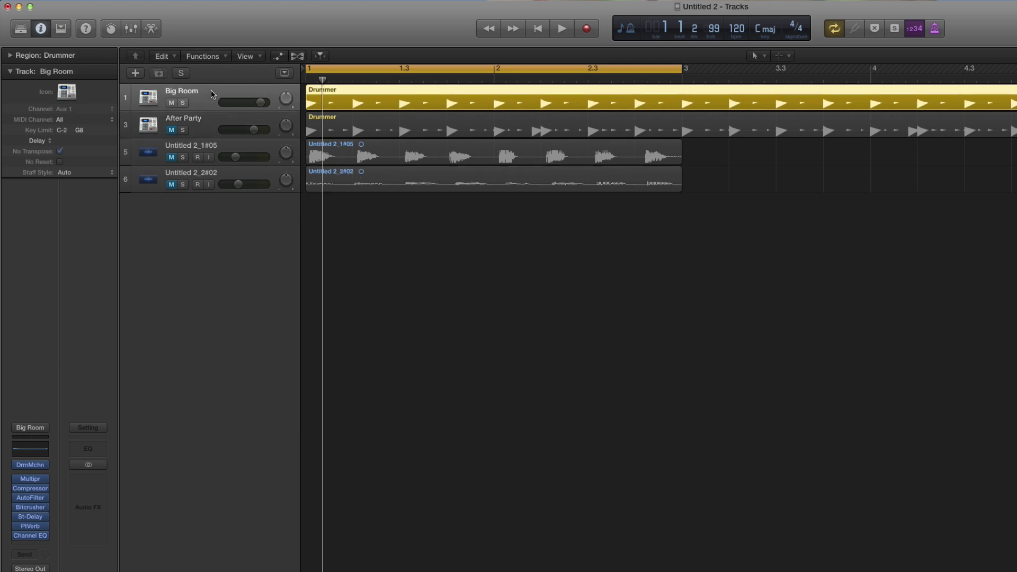
key("space")
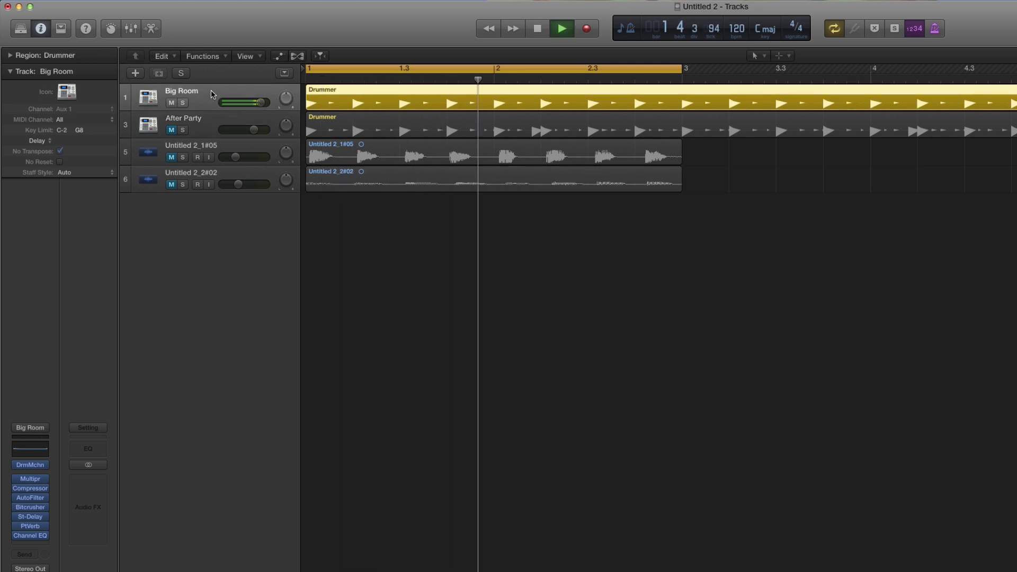
key("space")
Step: Audition the After Party drummer track with Big Room muted, and swap the two mutes back
left_click(171, 103)
left_click(196, 120)
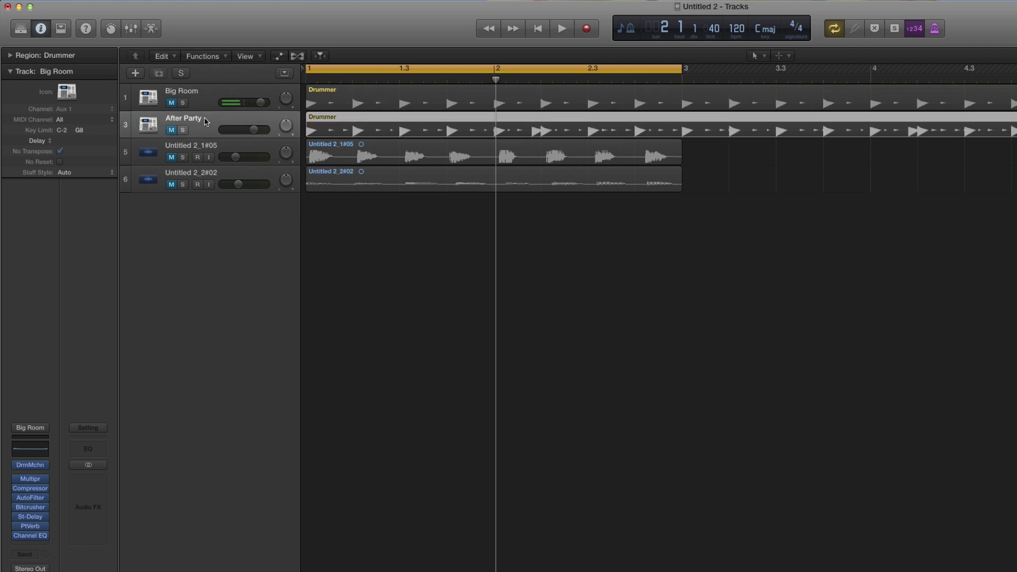
key("space")
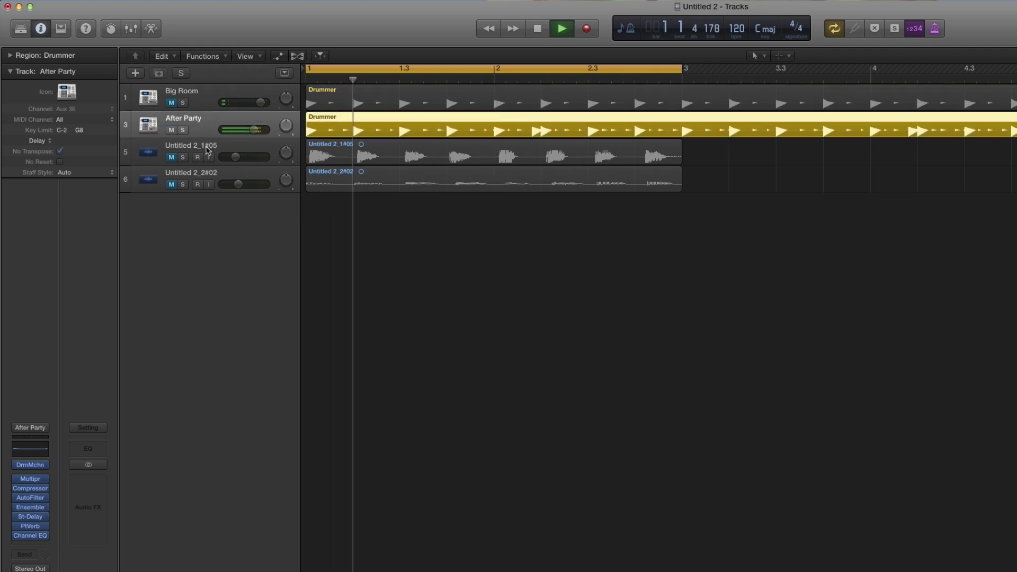
key("space")
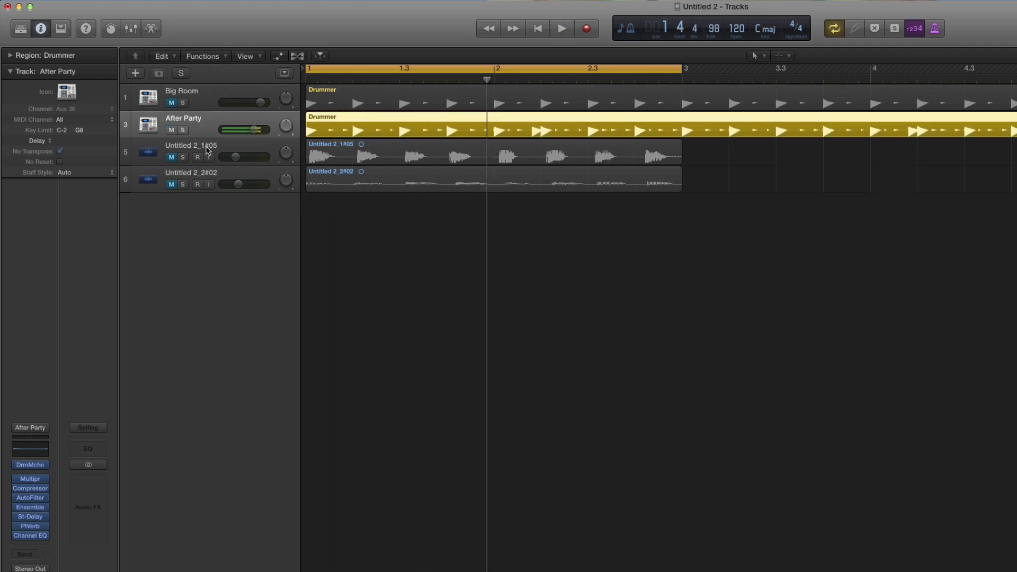
left_click(172, 130)
left_click(170, 103)
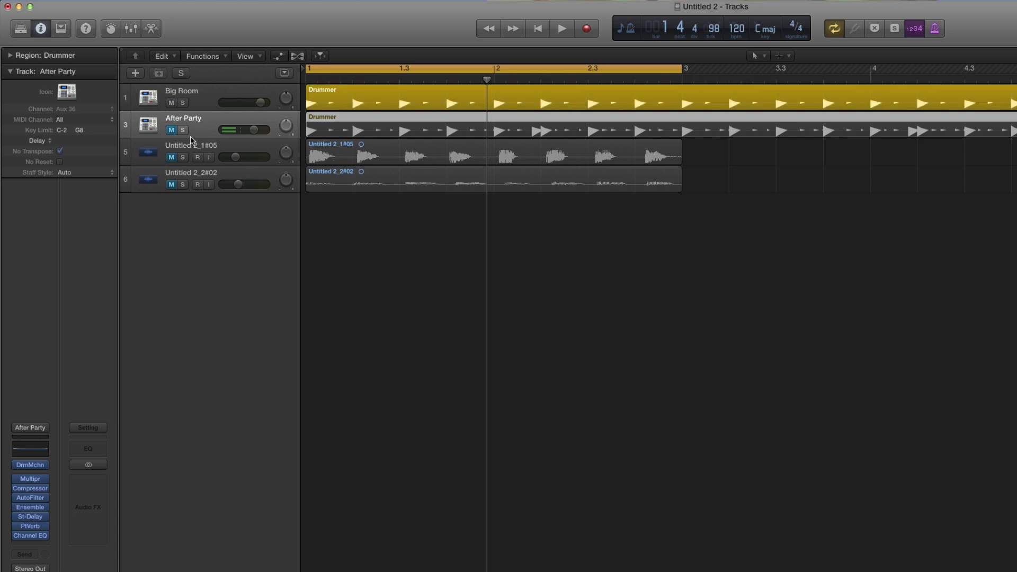
Step: Unmute the Untitled 2_1#05 track, play it with Big Room, and set its volume to about -12.8 dB
left_click(195, 157)
left_click(172, 158)
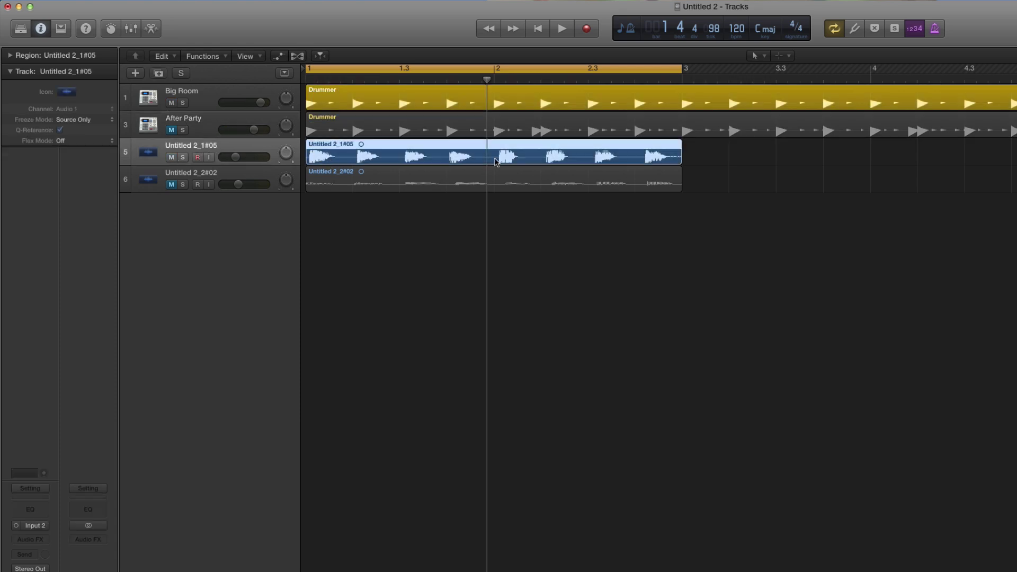
key("space")
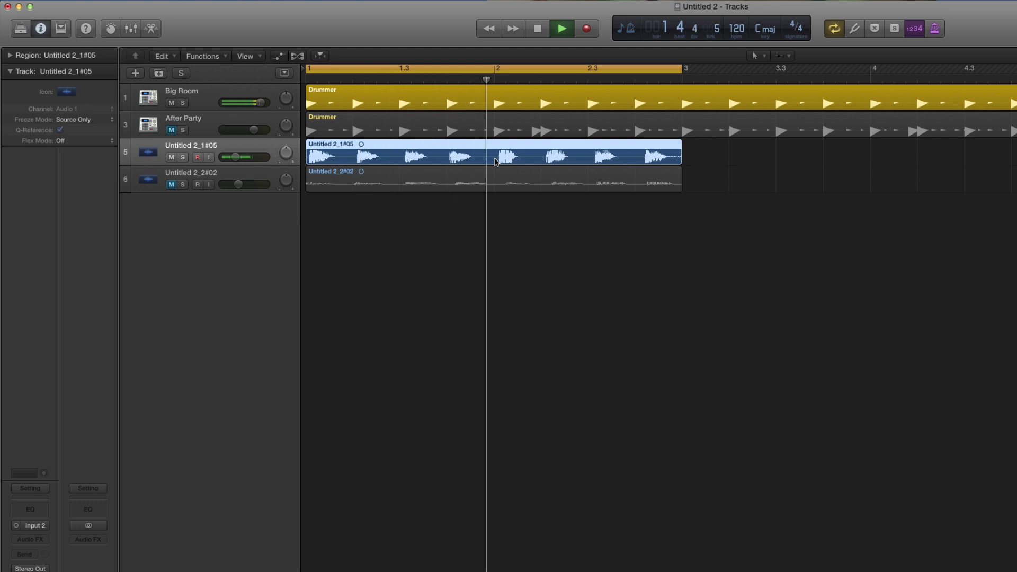
left_click_drag(235, 157, 237, 158)
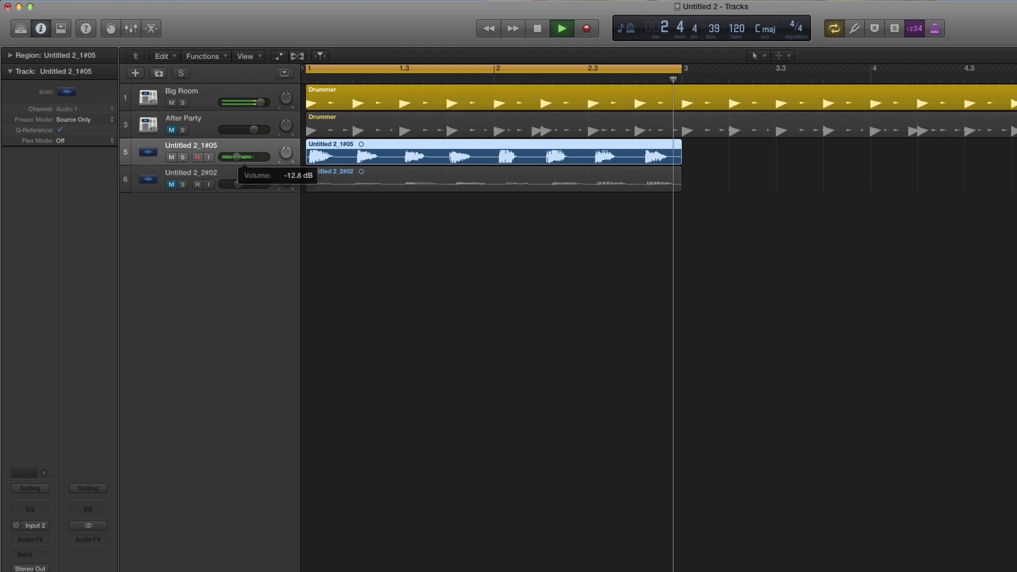
key("space")
Step: Swap playback from Untitled 2_1#05 to Untitled 2_2#02 using their mutes, and set Untitled 2_2#02's volume to about -5.3 dB
left_click(171, 157)
left_click(171, 184)
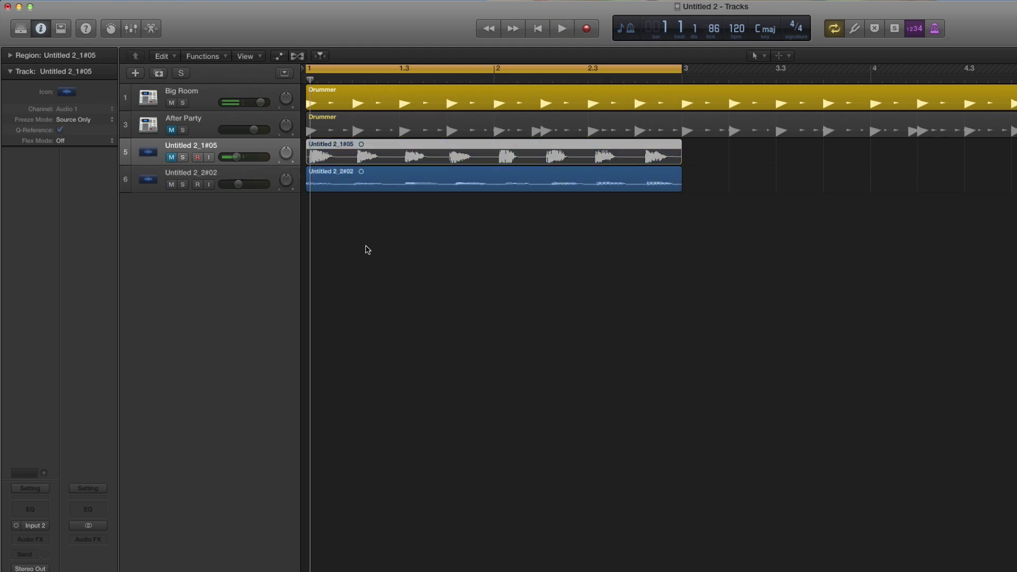
key("space")
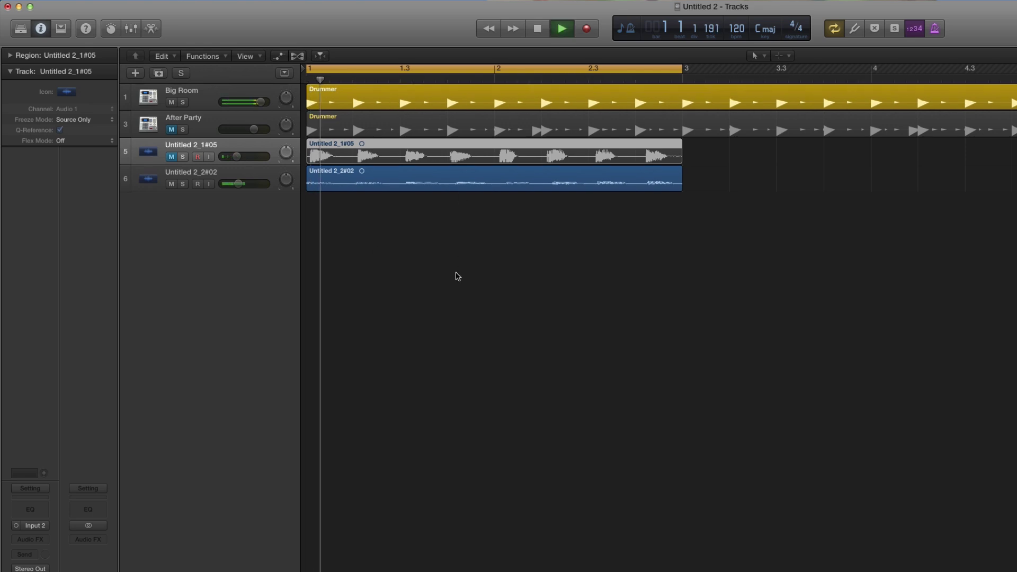
left_click_drag(238, 183, 244, 183)
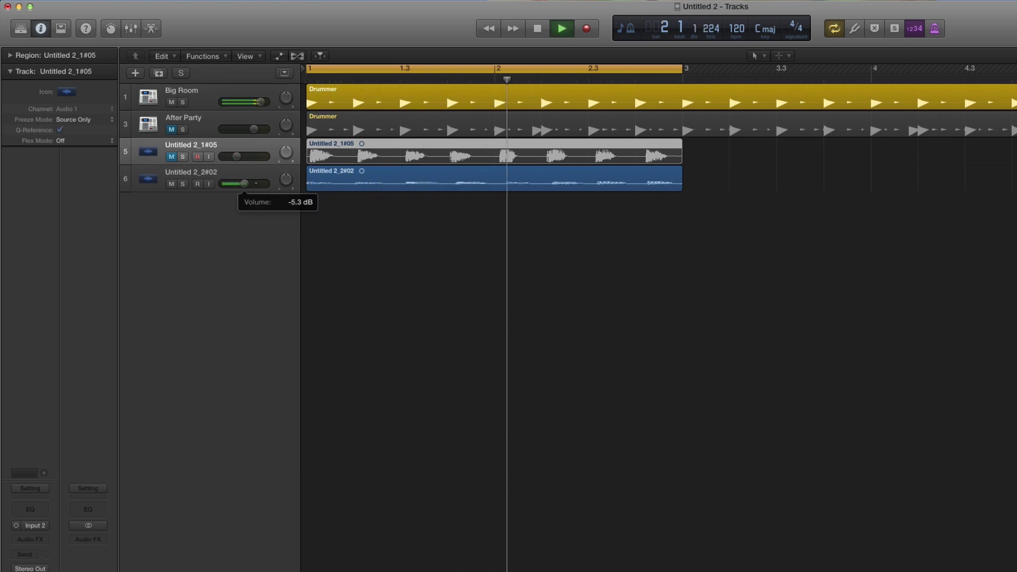
key("space")
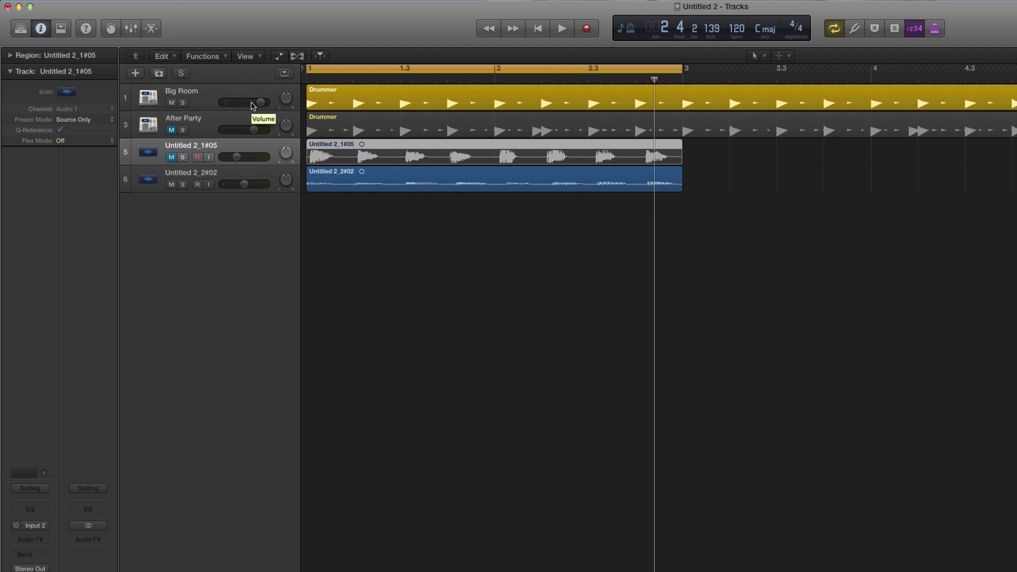
Step: Select the Big Room track, increase the height of all tracks, and widen the track header area
left_click(217, 95)
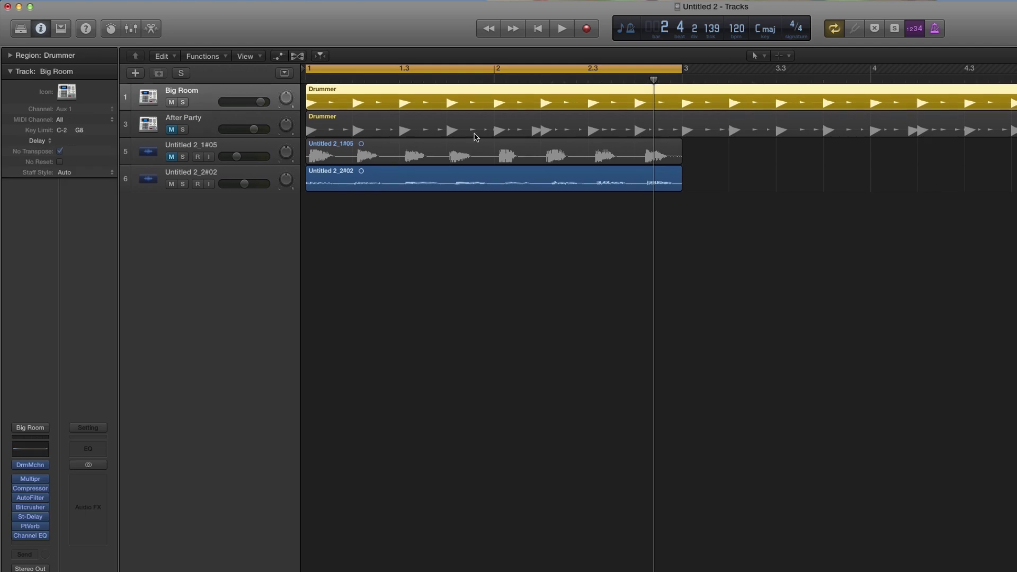
key("super+Down")
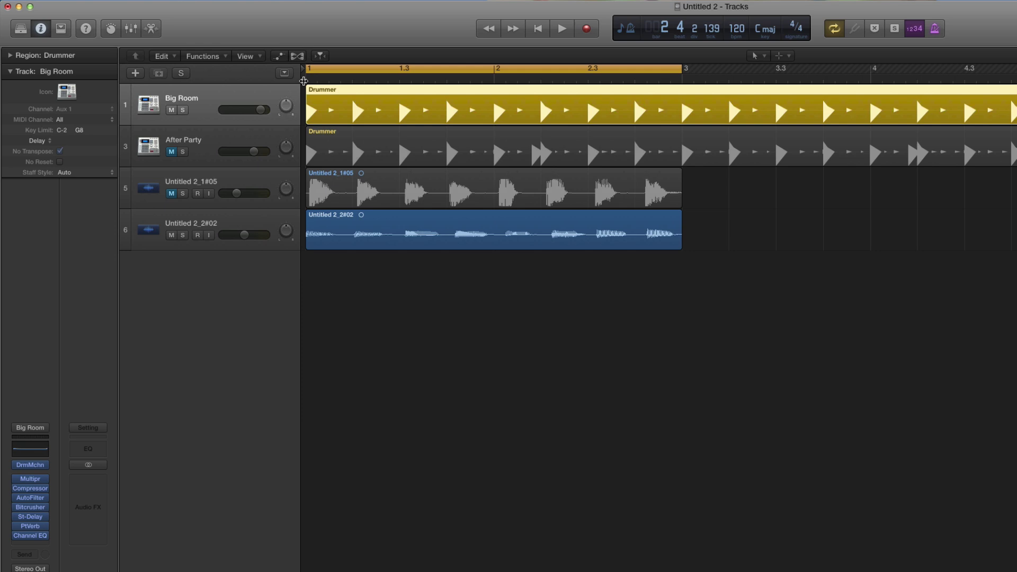
left_click_drag(301, 82, 334, 84)
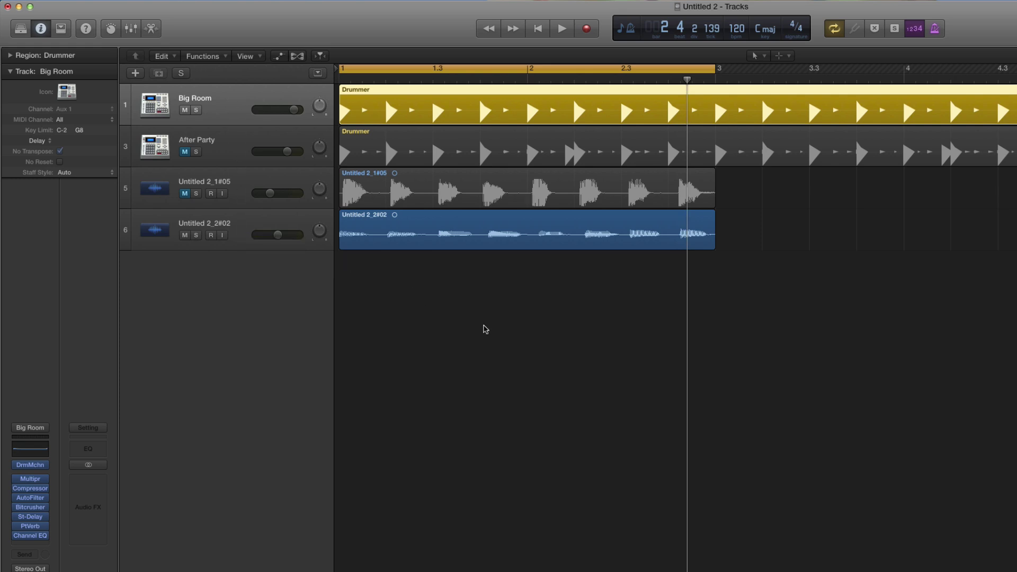
key("t")
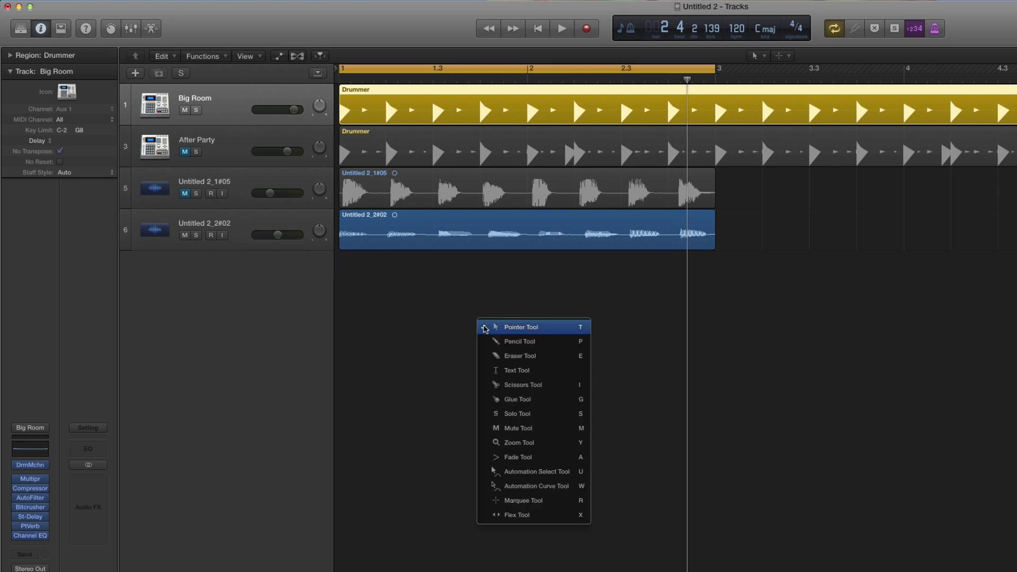
left_click(444, 310)
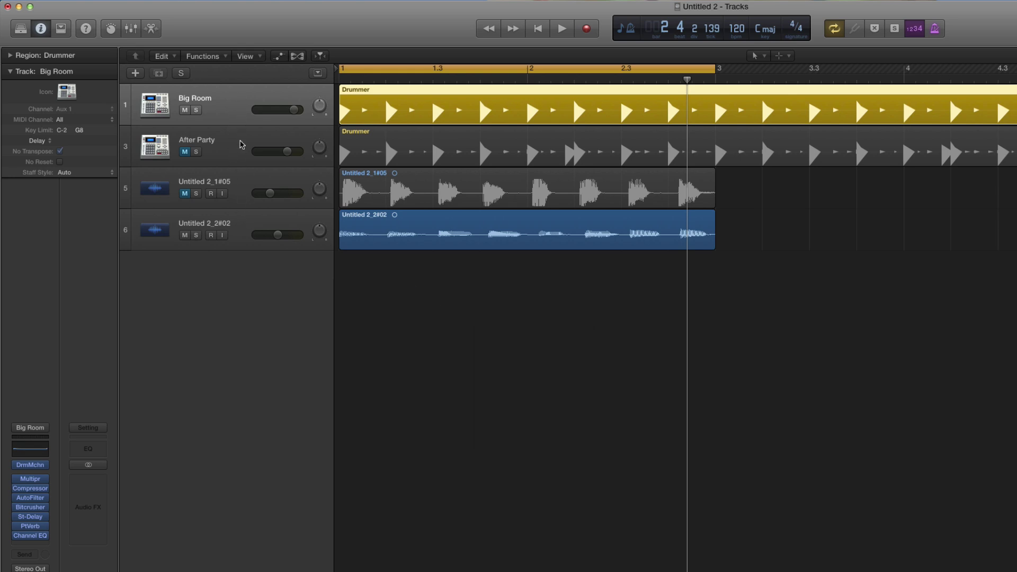
Step: Show the Groove Track column in the track headers and make Big Room the groove track
right_click(236, 110)
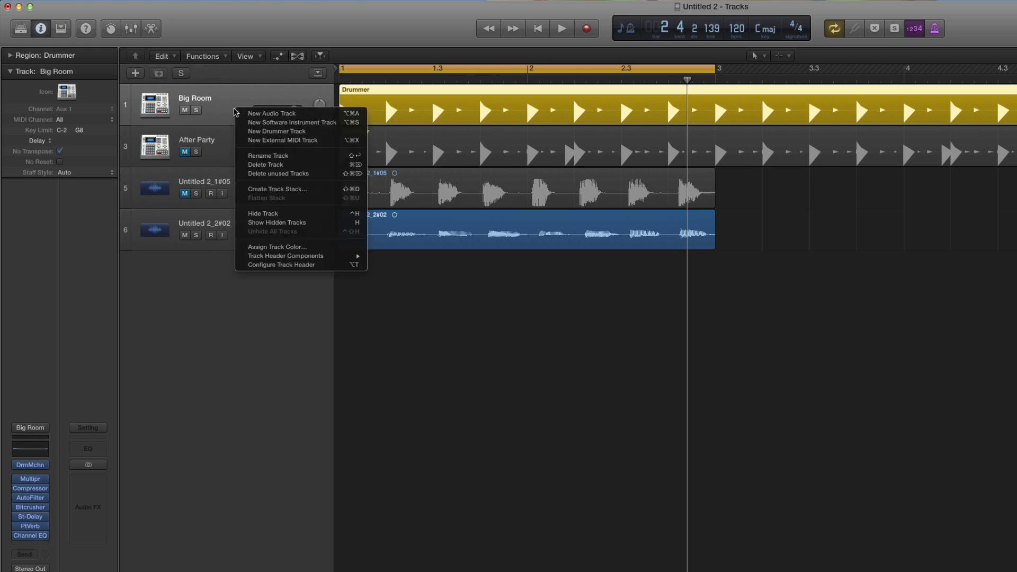
mouse_move(280, 258)
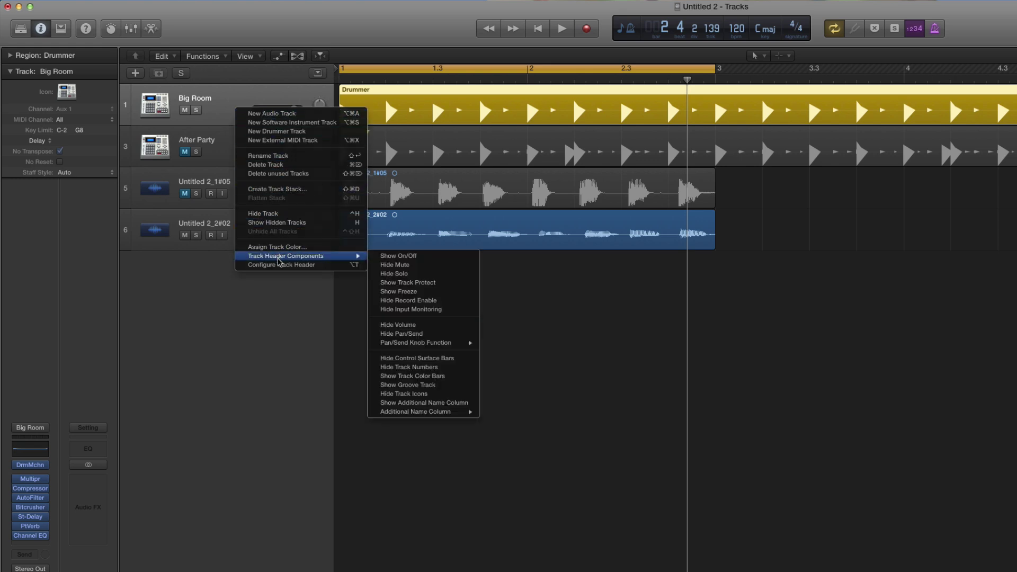
left_click(421, 385)
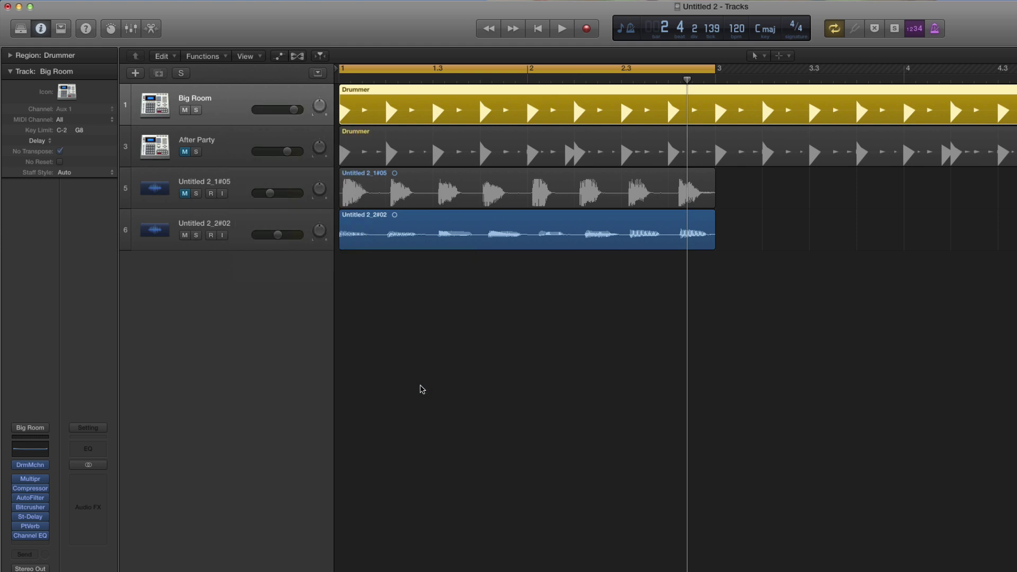
mouse_move(124, 193)
mouse_move(127, 107)
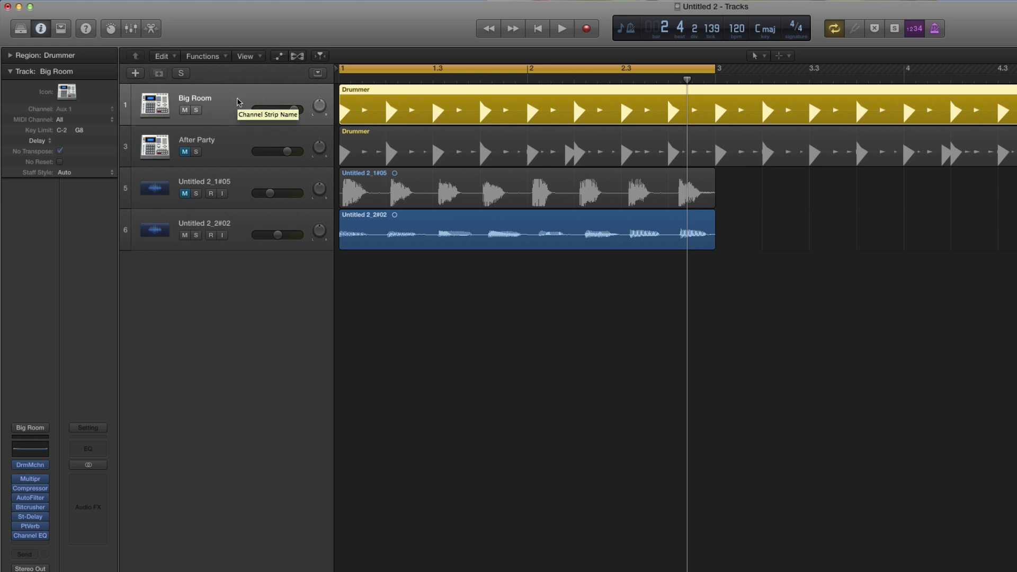
left_click(129, 109)
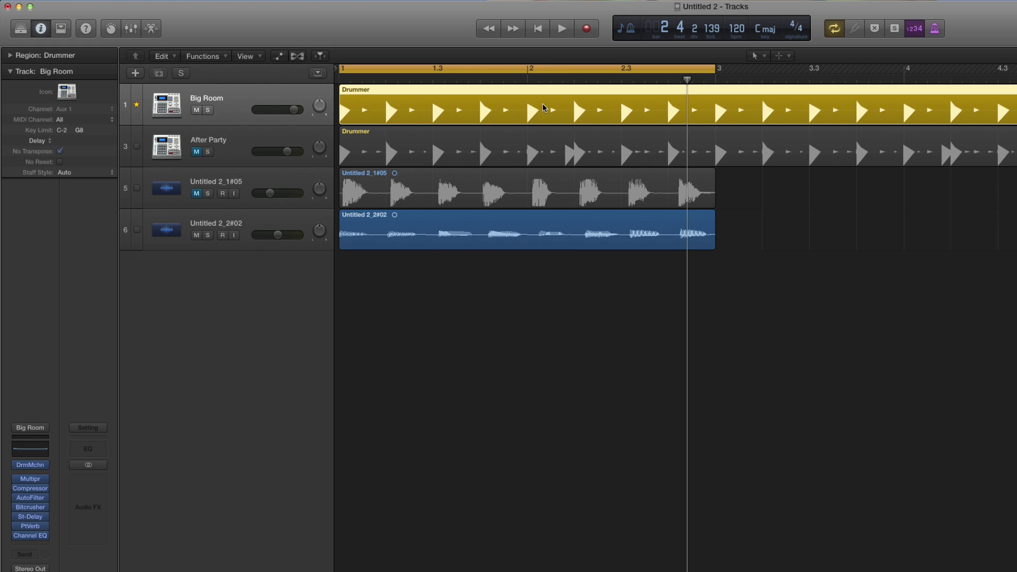
Step: Match Untitled 2_1#05 and Untitled 2_2#02 to the groove track and switch the matching off again
left_click(137, 189)
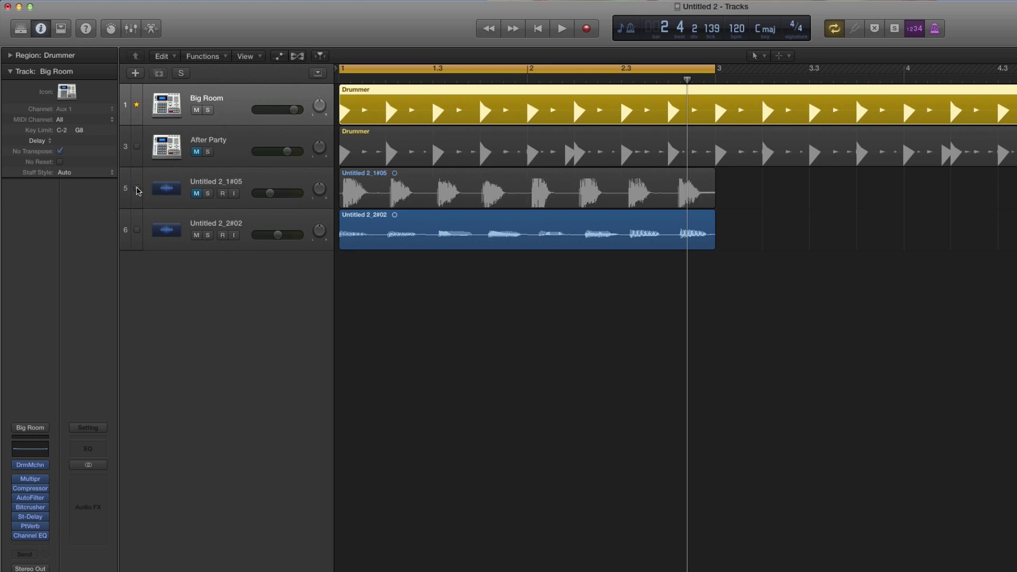
left_click(137, 230)
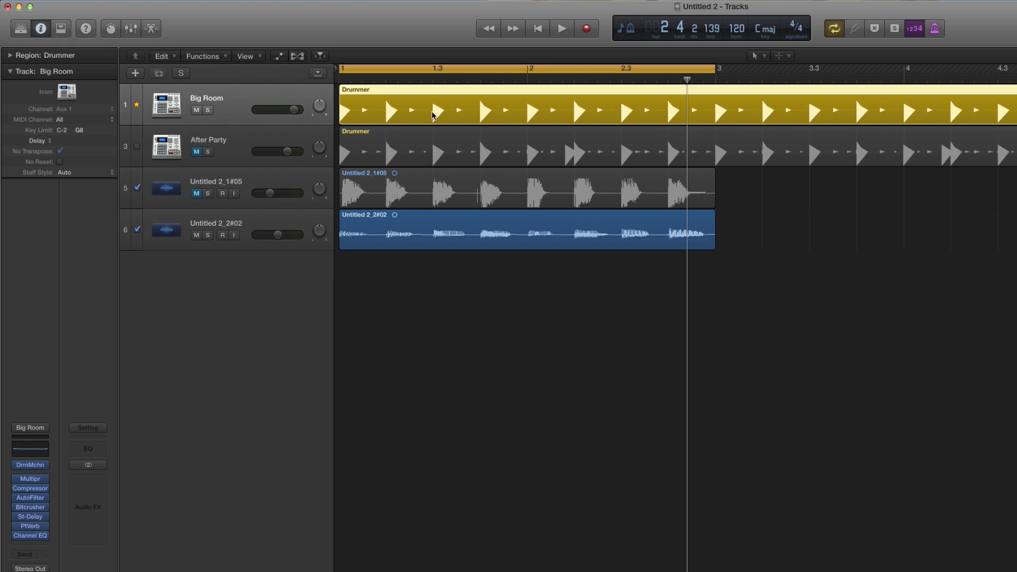
left_click(136, 188)
left_click(136, 229)
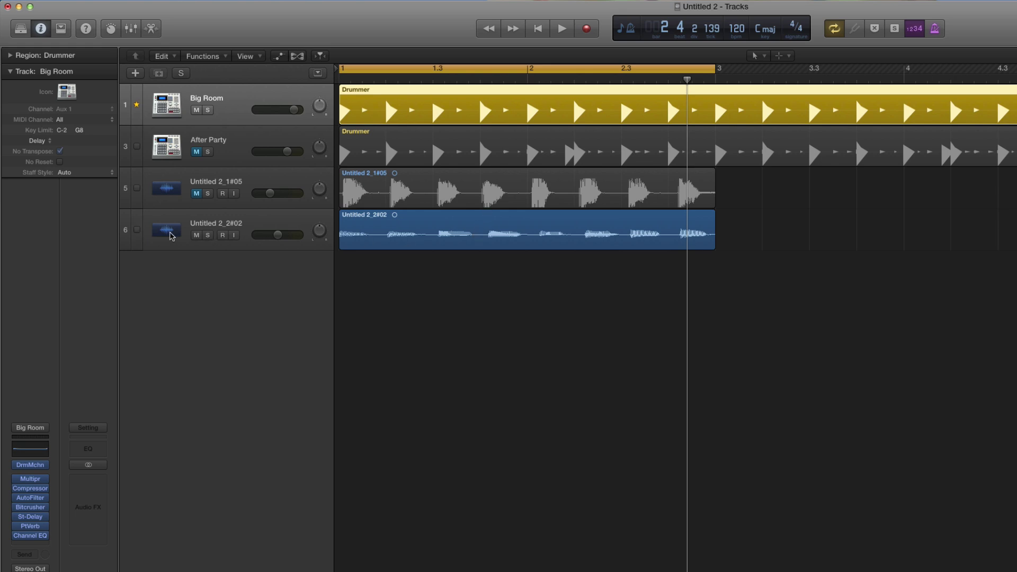
Step: Match both audio tracks to the Big Room groove, unmute Untitled 2_1#05, and play the aligned result
left_click(137, 230)
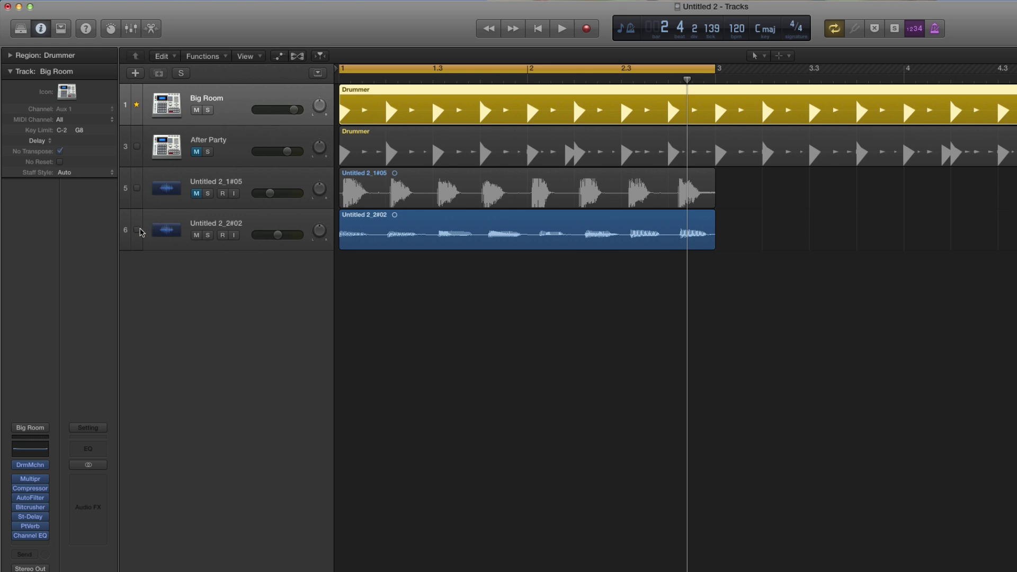
left_click(137, 189)
key("space")
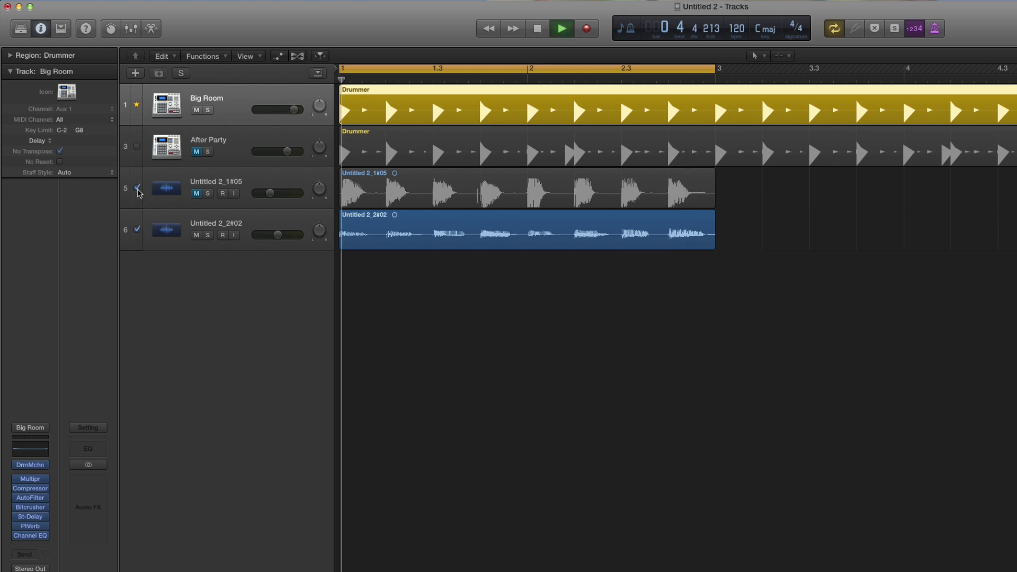
left_click(196, 193)
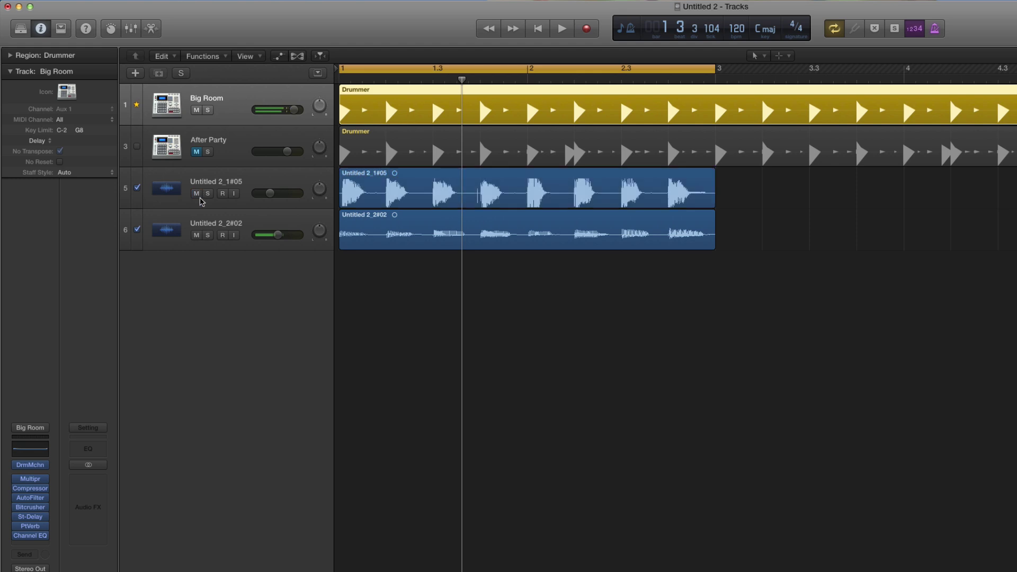
key("space")
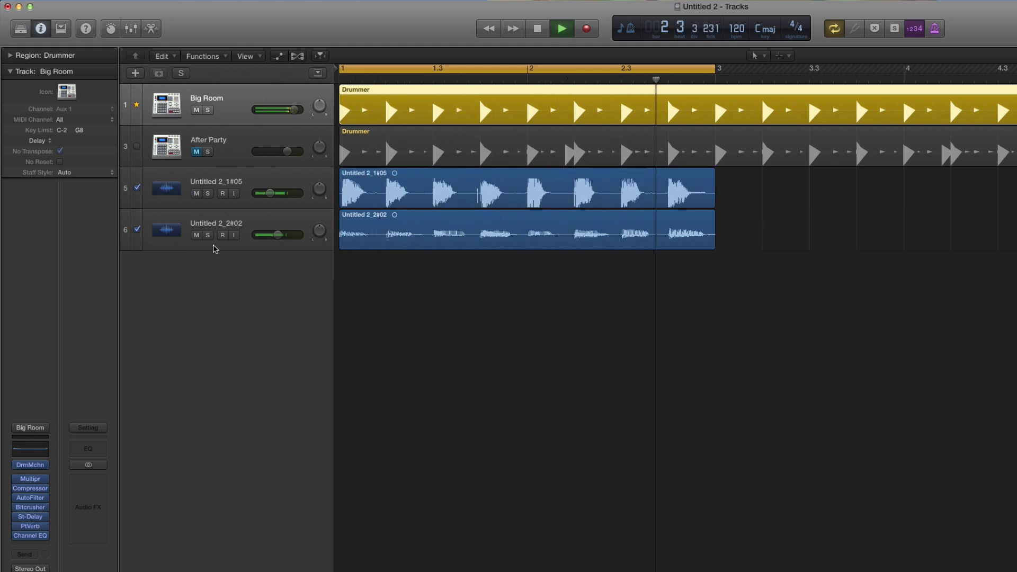
key("space")
Step: Turn off groove matching for both audio tracks and play their original timing for comparison
left_click(136, 189)
left_click(137, 229)
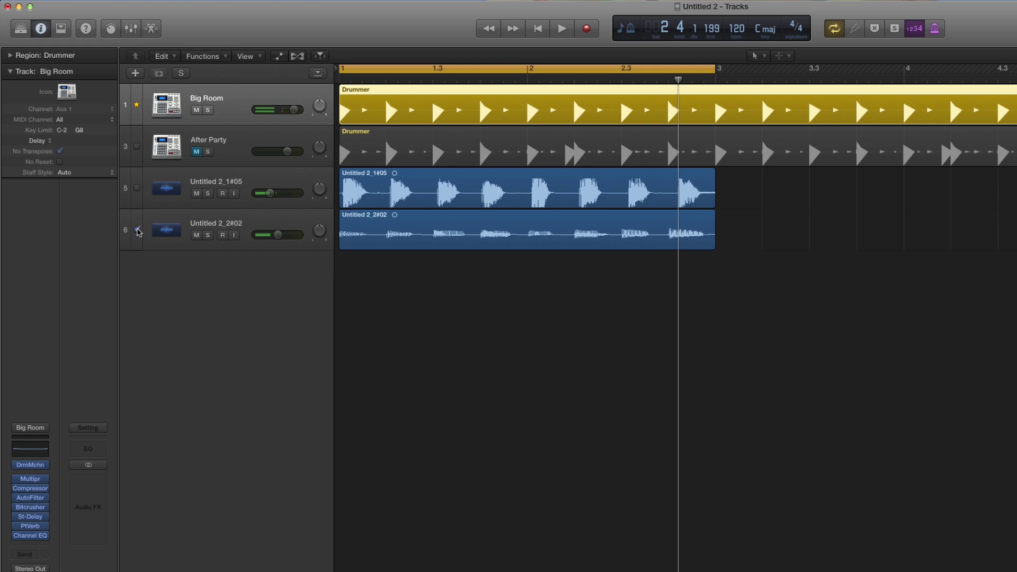
key("space")
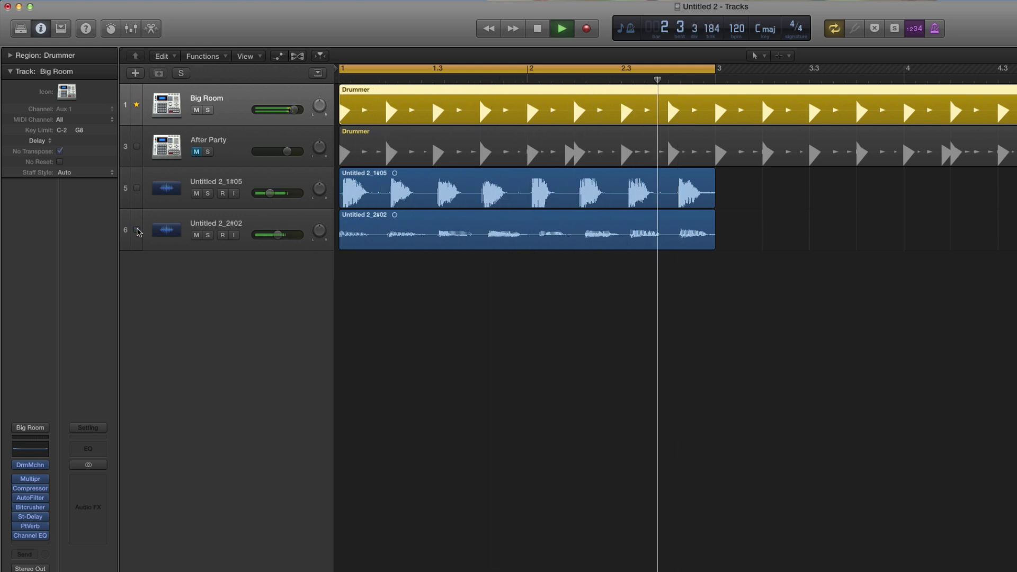
key("space")
Step: Match Untitled 2_1#05 to the groove track and open its region in an enlarged audio editor
scroll(137, 231, "right", 1)
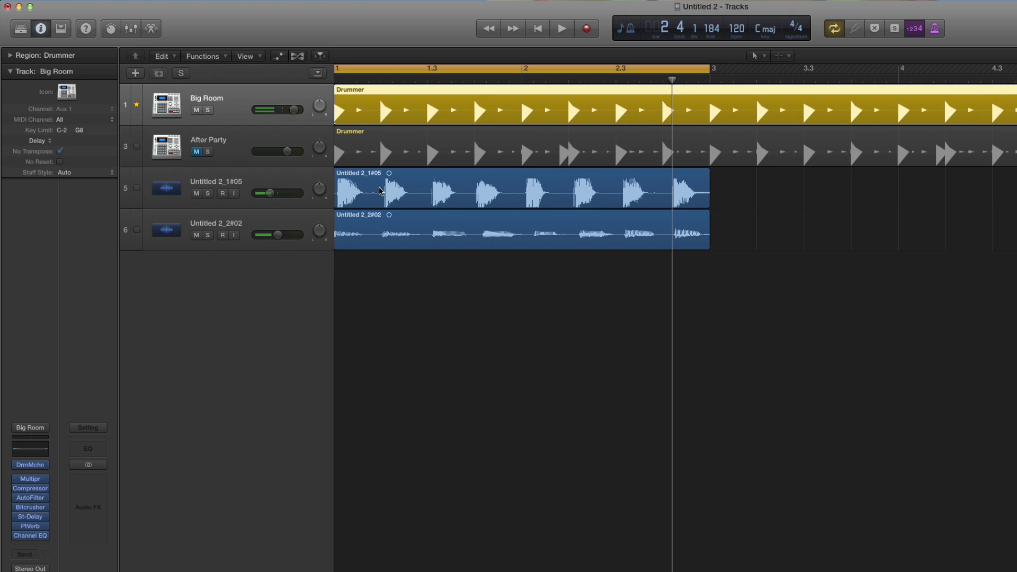
scroll(381, 191, "left", 1)
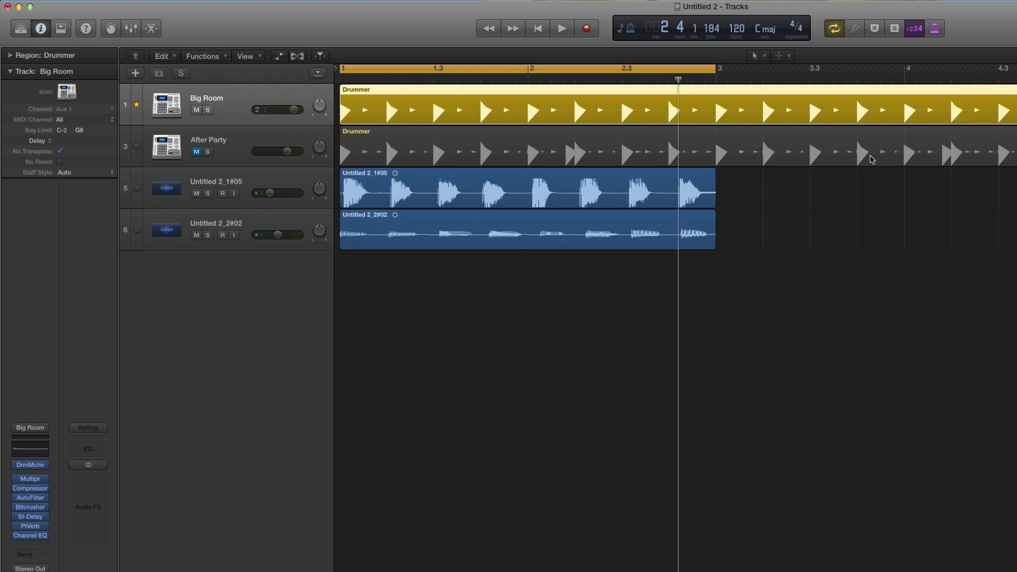
scroll(548, 221, "up", 6)
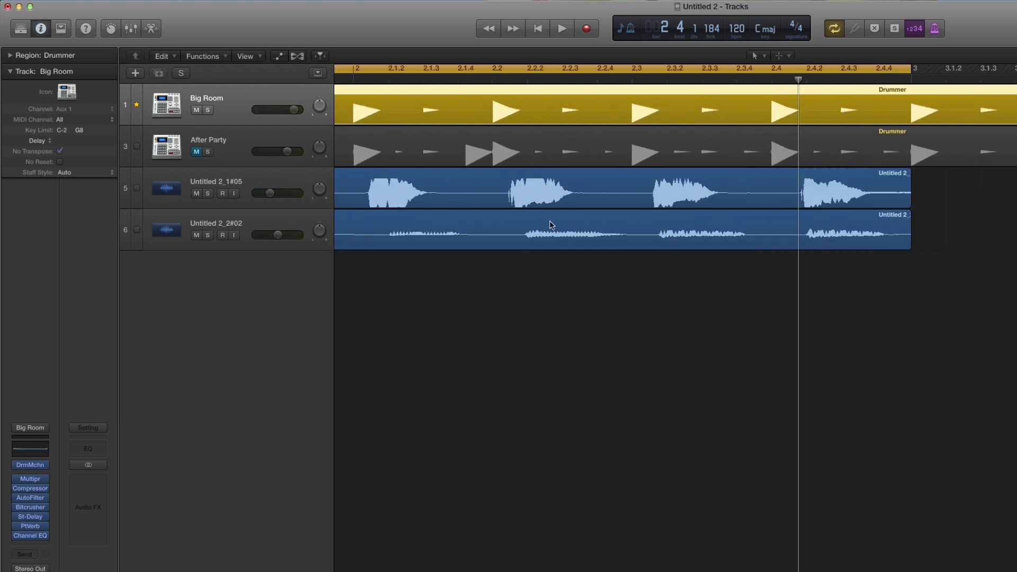
left_click(137, 188)
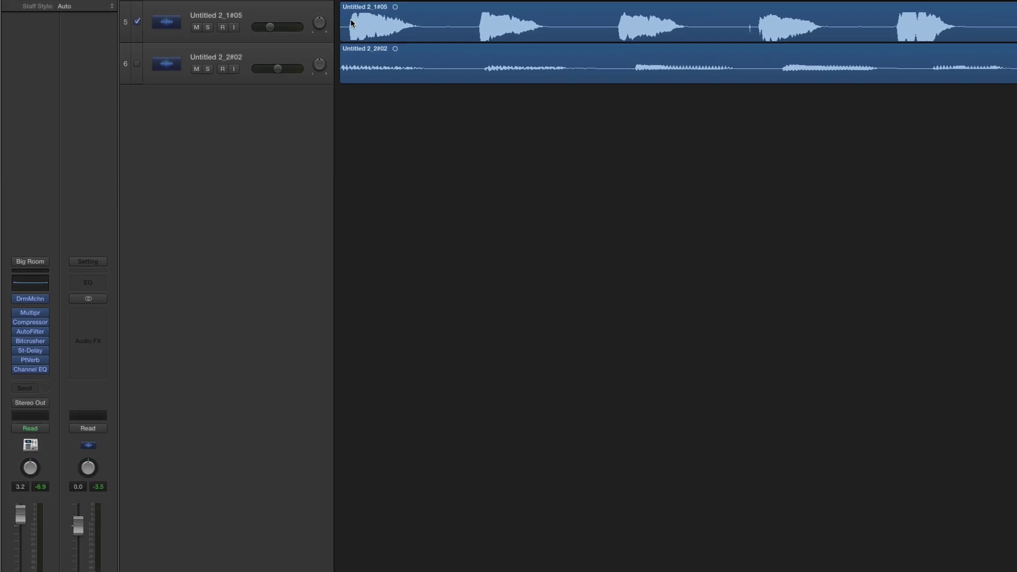
double_click(438, 24)
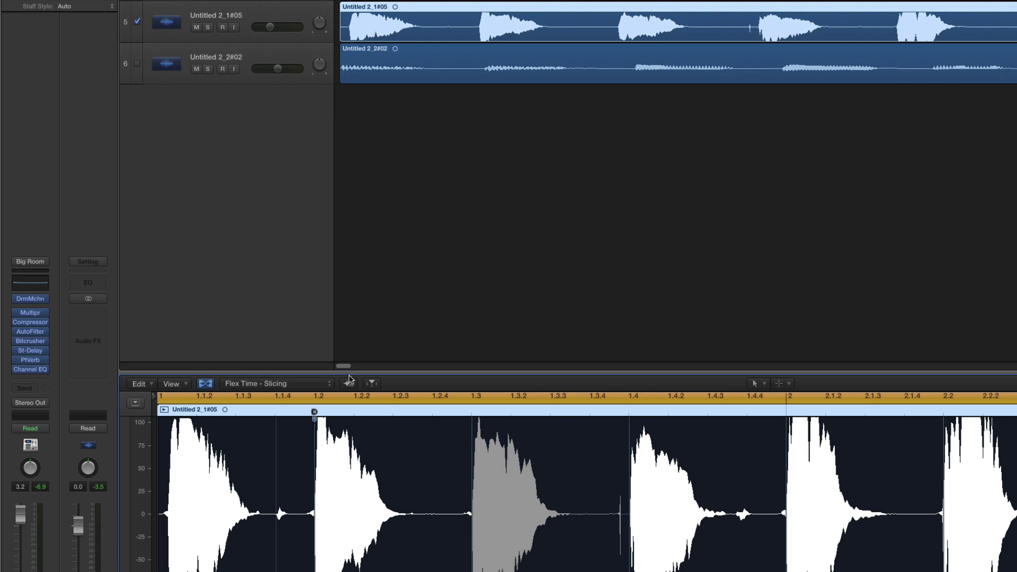
left_click_drag(351, 374, 355, 229)
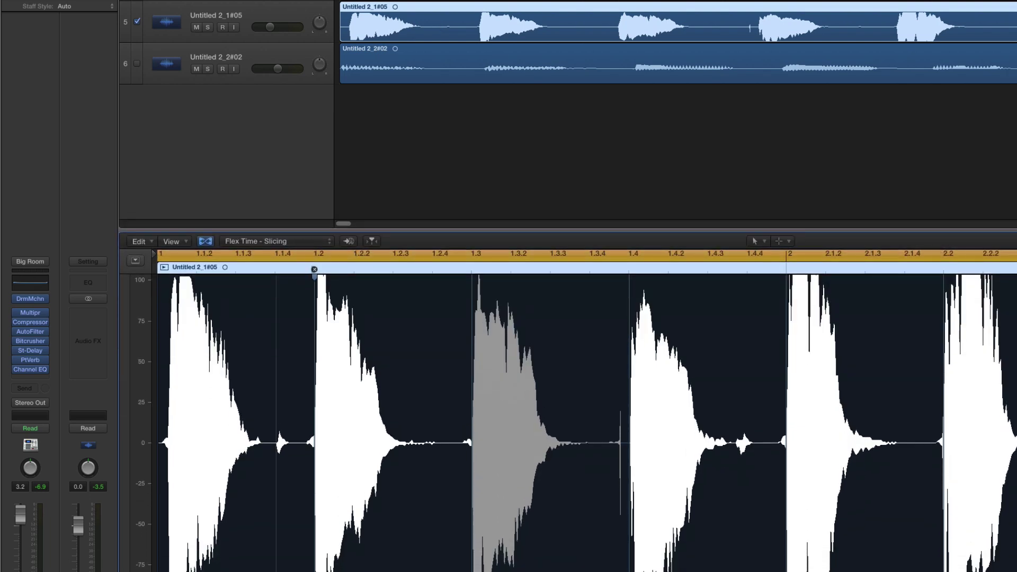
Step: Shift the first hit of the Untitled 2_1#05 region earlier with a flex marker near bar 1, accepting the high speed section
key("super+Right")
key("super+Right")
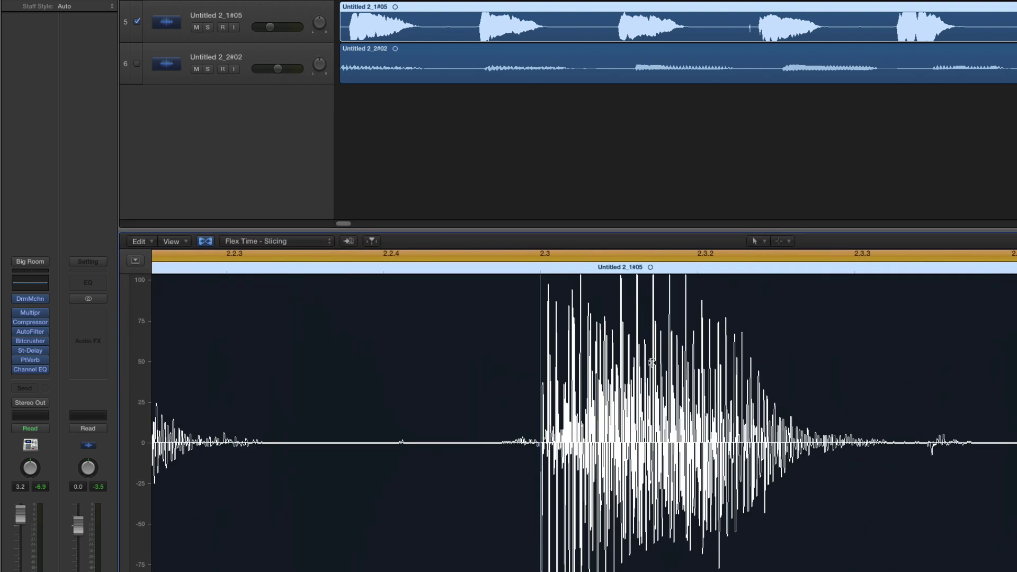
scroll(582, 413, "right", 5)
scroll(404, 390, "left", 10)
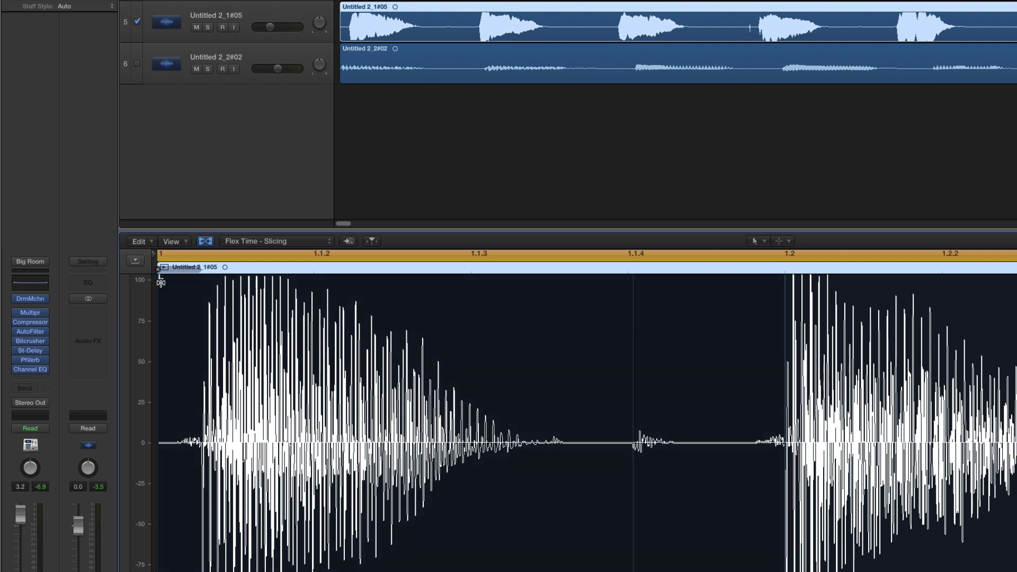
mouse_move(158, 283)
left_mouse_down()
mouse_move(185, 283)
mouse_move(172, 286)
left_mouse_up()
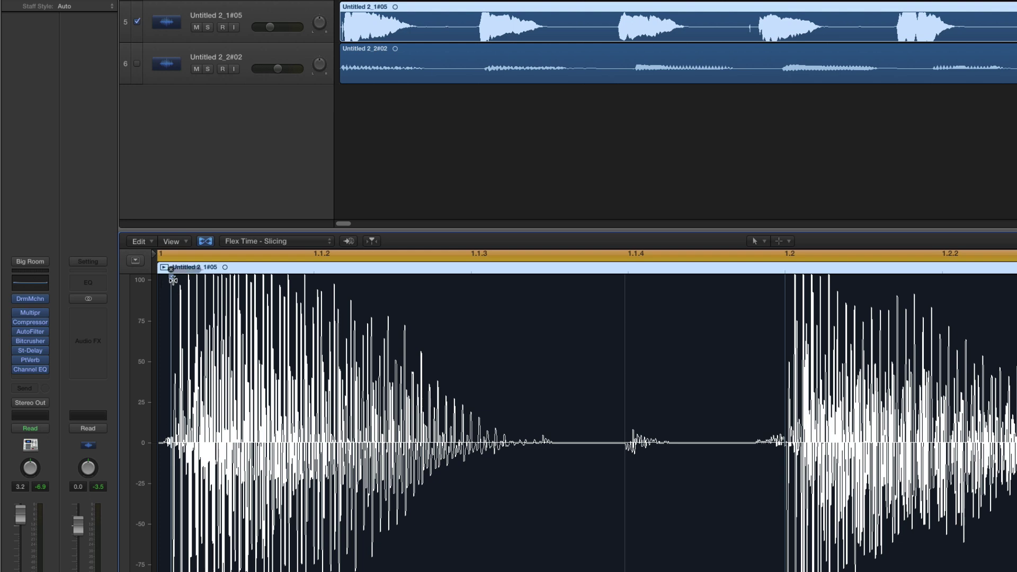
left_click_drag(171, 278, 158, 279)
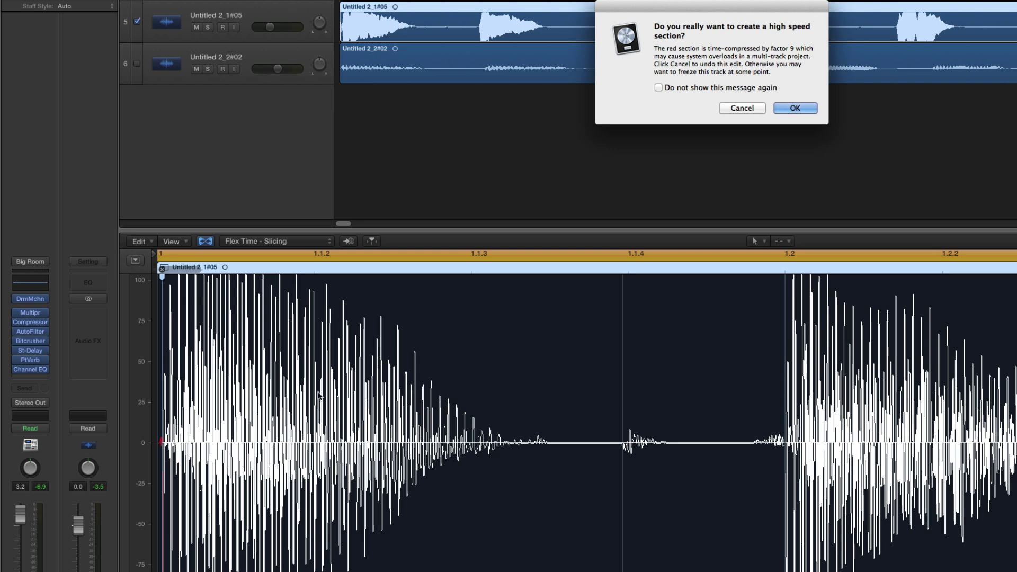
left_click(794, 107)
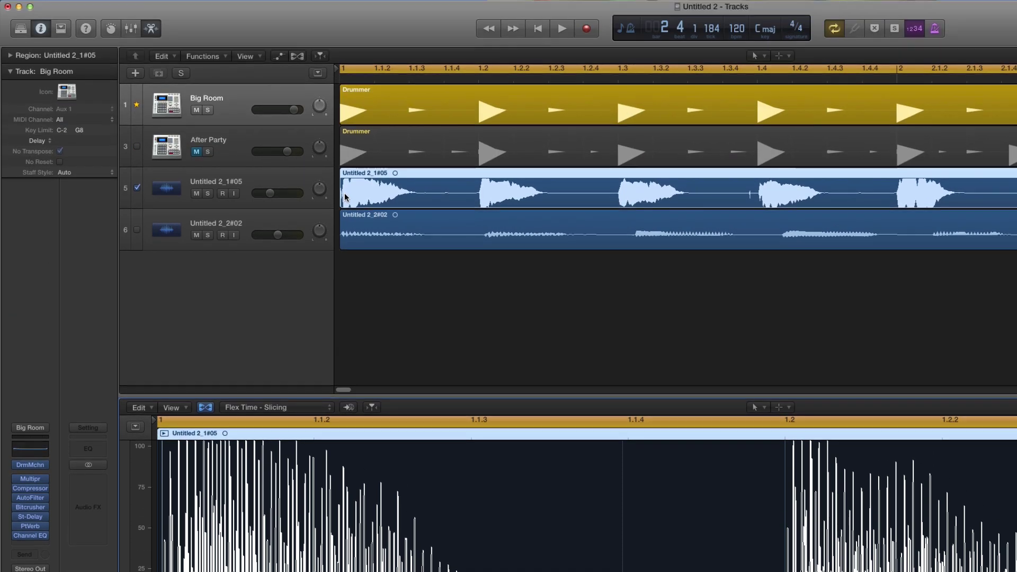
Step: Play the opening beats to check the timing of Untitled 2_1#05 against the Big Room drummer
key("space")
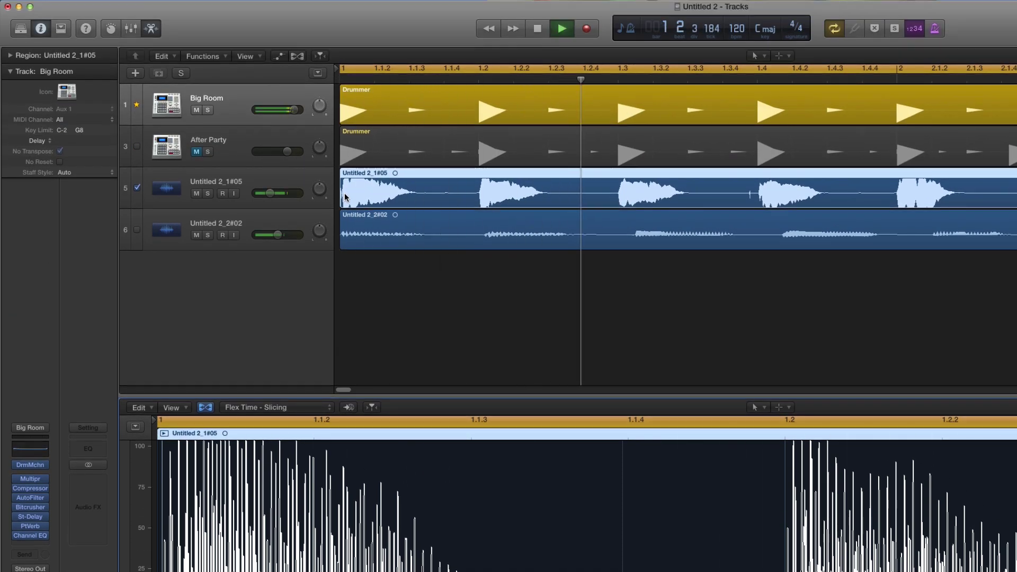
key("space")
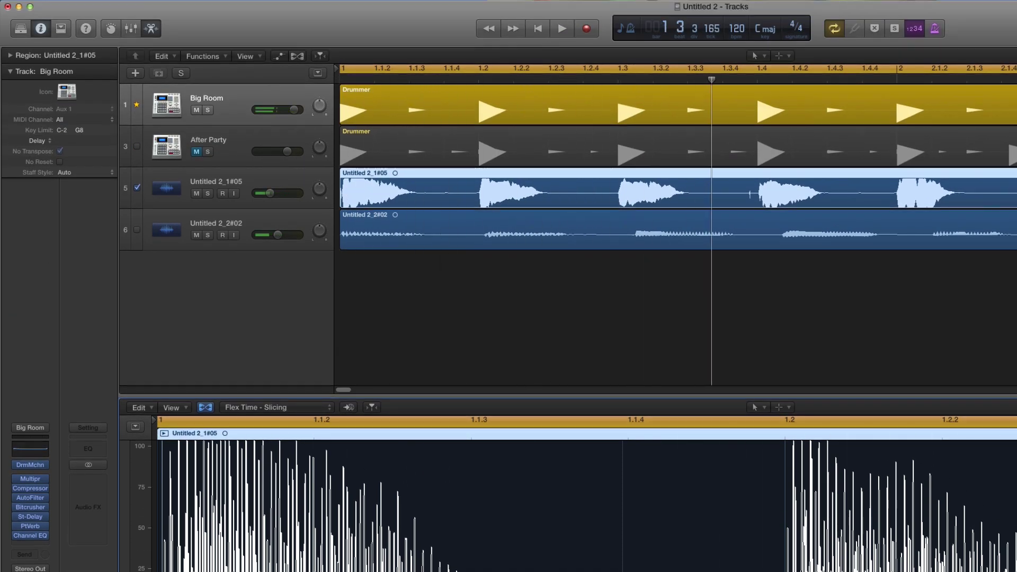
key("super+Left")
key("super+Left")
key("super+Left")
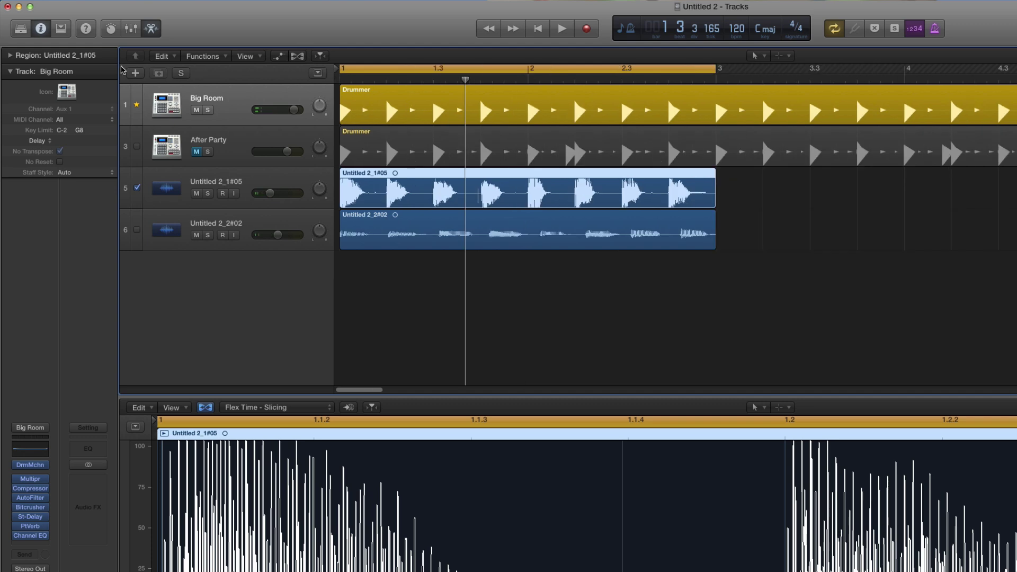
Step: Close the audio editor, then match Untitled 2_2#02 to the groove track and play the aligned tracks
left_click(152, 30)
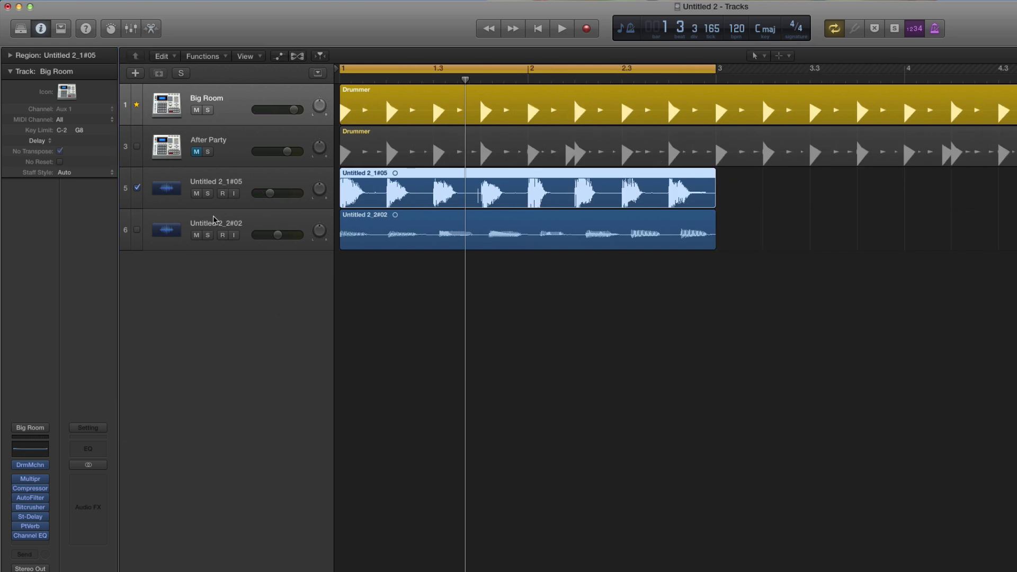
left_click(136, 231)
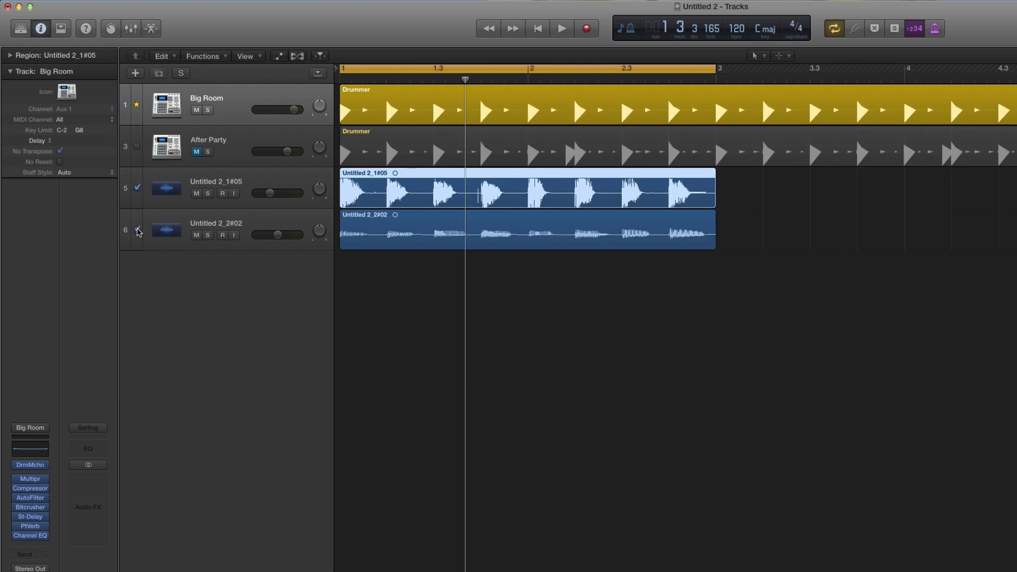
key("space")
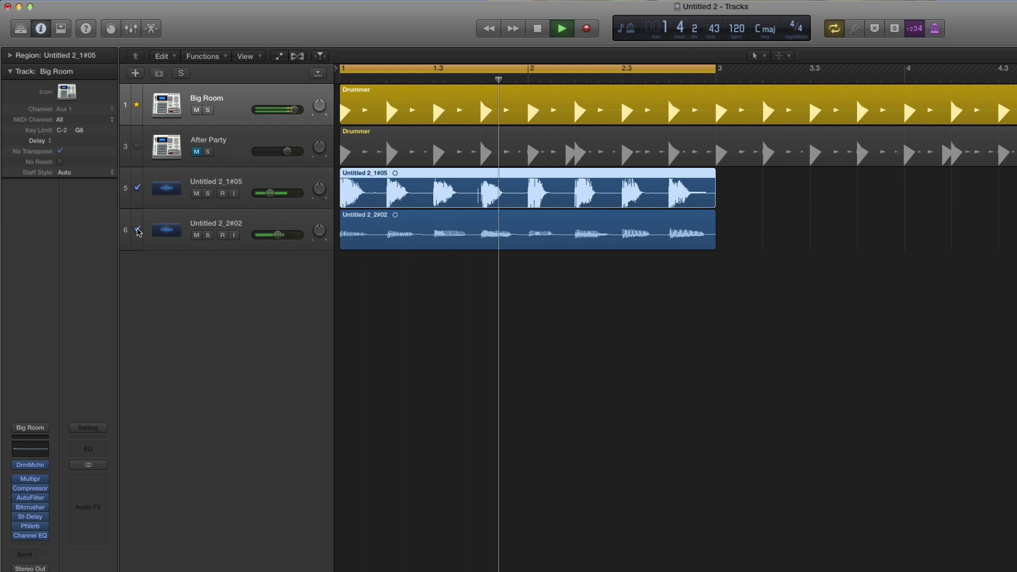
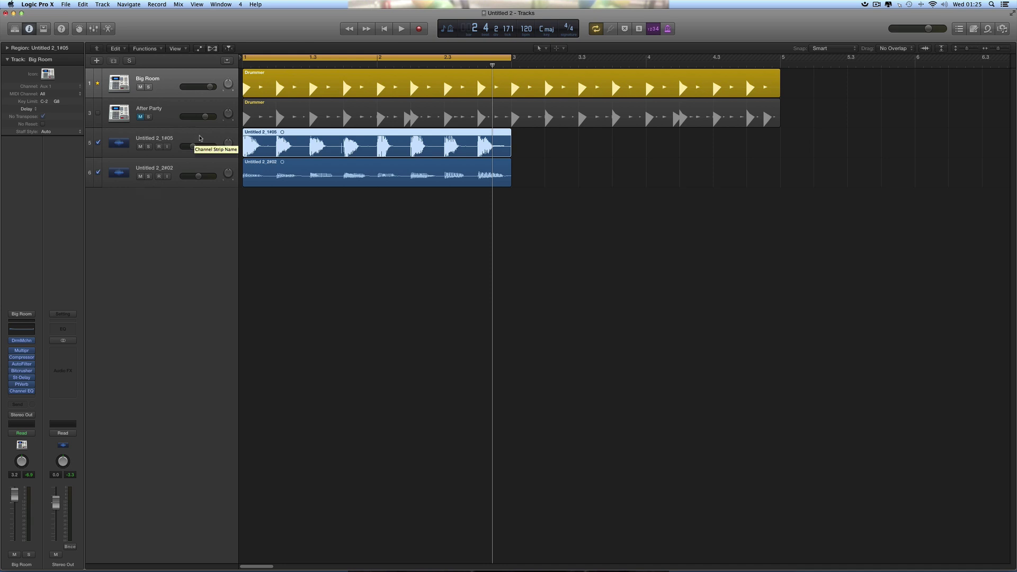
Step: Turn off groove matching for Untitled 2_1#05 and Untitled 2_2#02 and delete both audio tracks with their regions
left_click(98, 143)
left_click(99, 173)
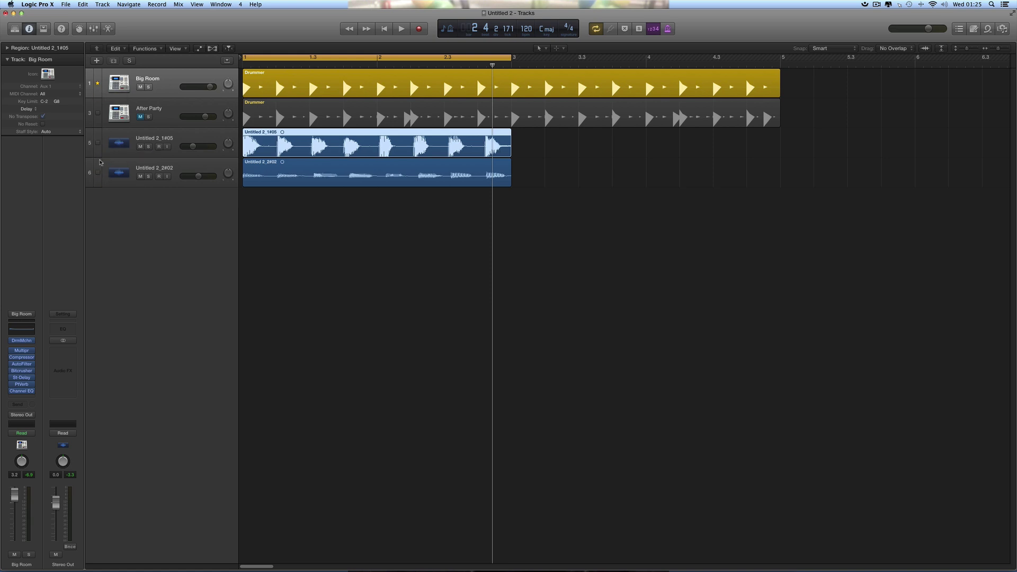
left_click(201, 140)
key("Delete")
left_click(565, 204)
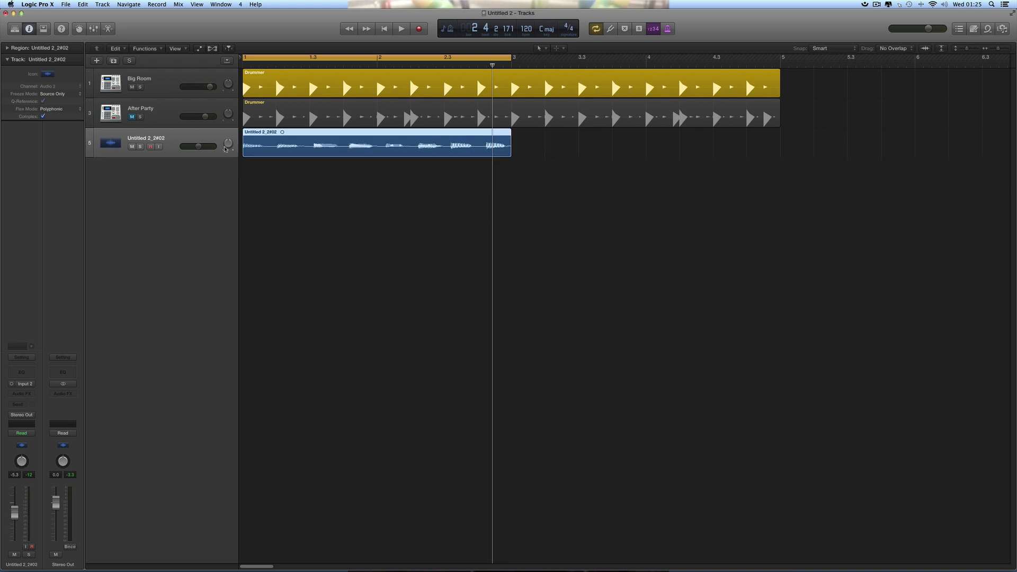
key("Delete")
left_click(568, 205)
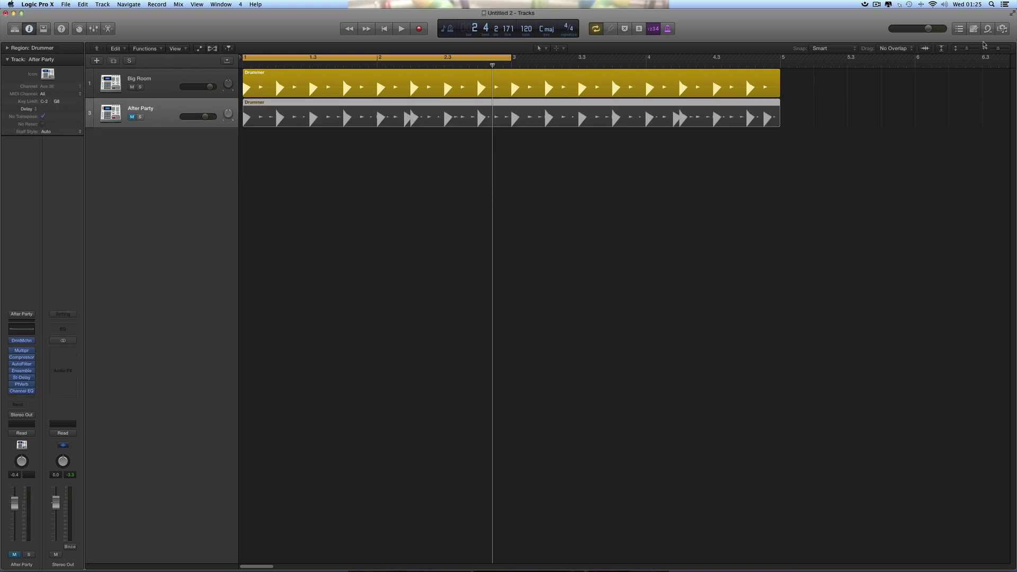
Step: Add Drummer-loop-1 from the project's audio files to a new track starting at bar 1, and close the browser
left_click(1000, 32)
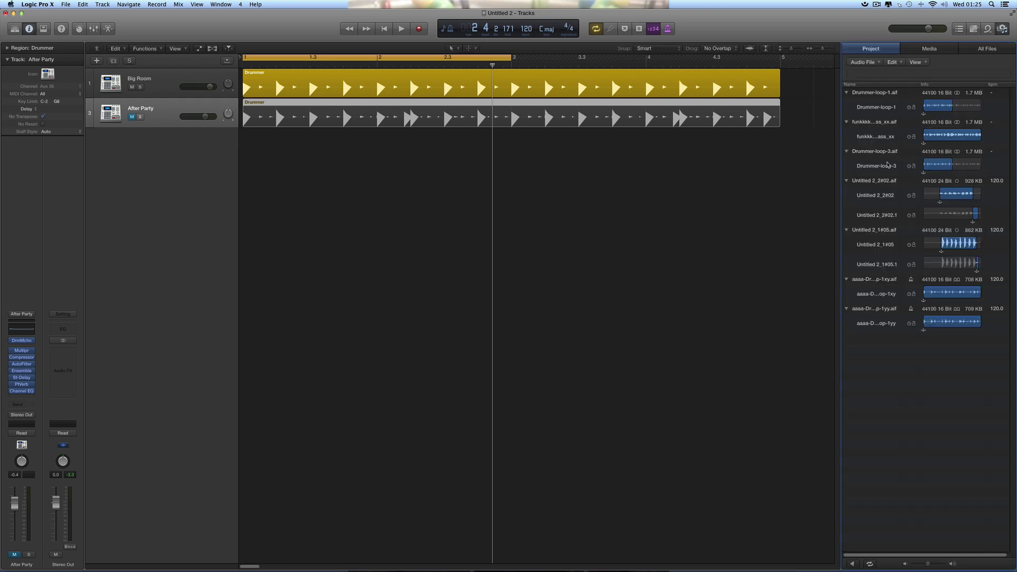
left_click(1001, 28)
left_click(1002, 28)
left_click(880, 62)
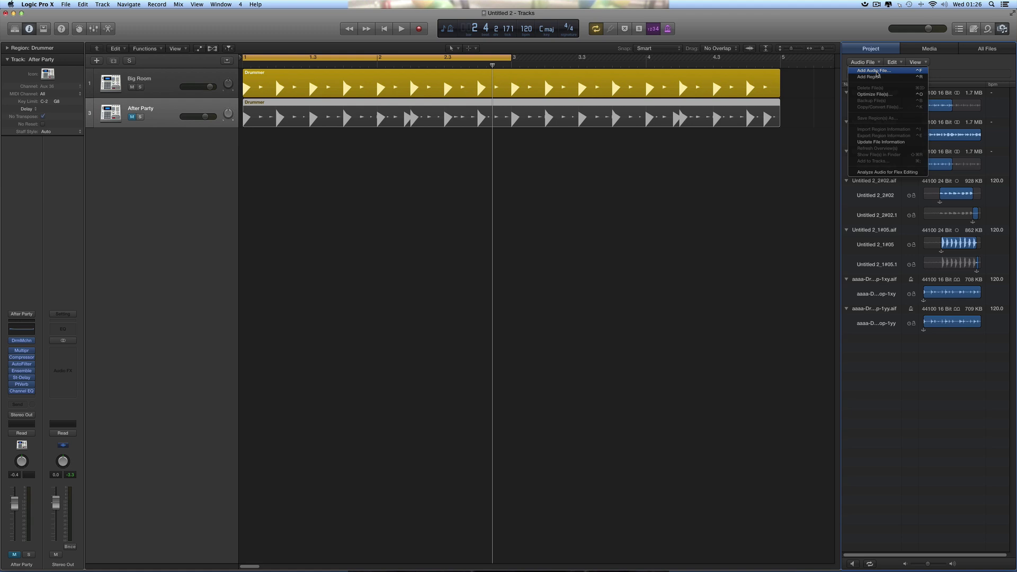
left_click(909, 204)
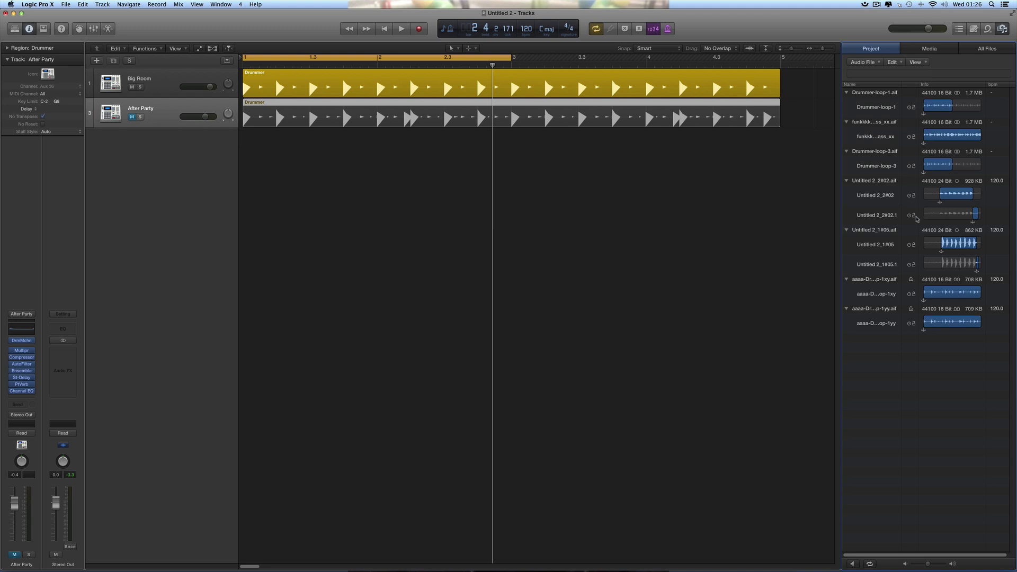
left_click_drag(887, 99, 244, 179)
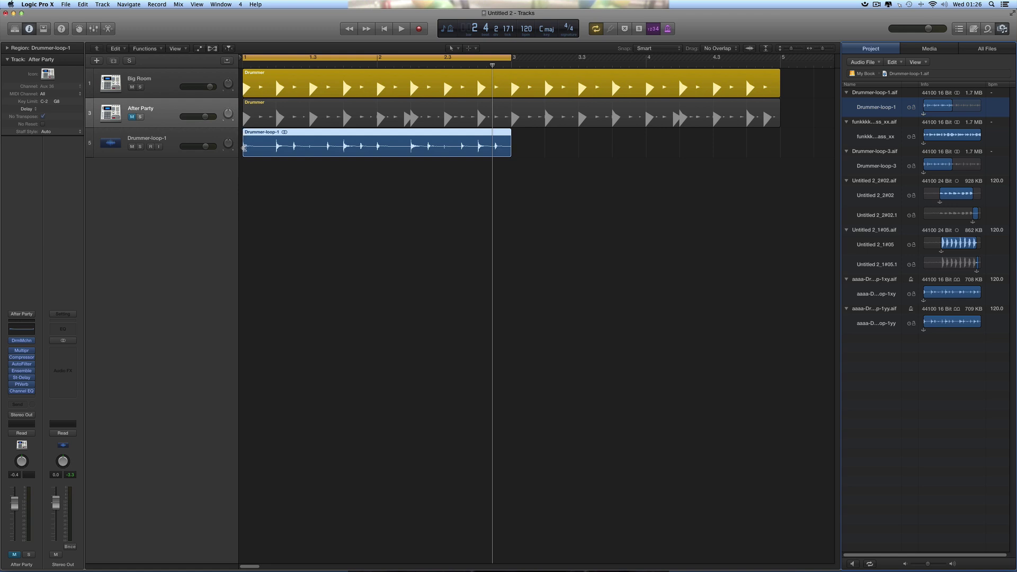
left_click(1002, 29)
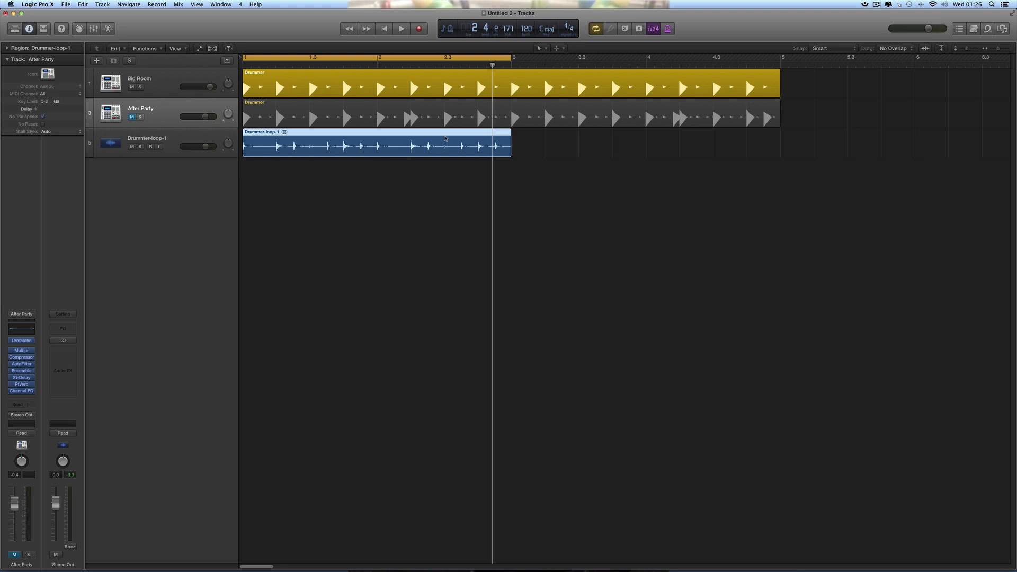
Step: Mute the Big Room track and play Drummer-loop-1 on its own
left_click(132, 87)
key("space")
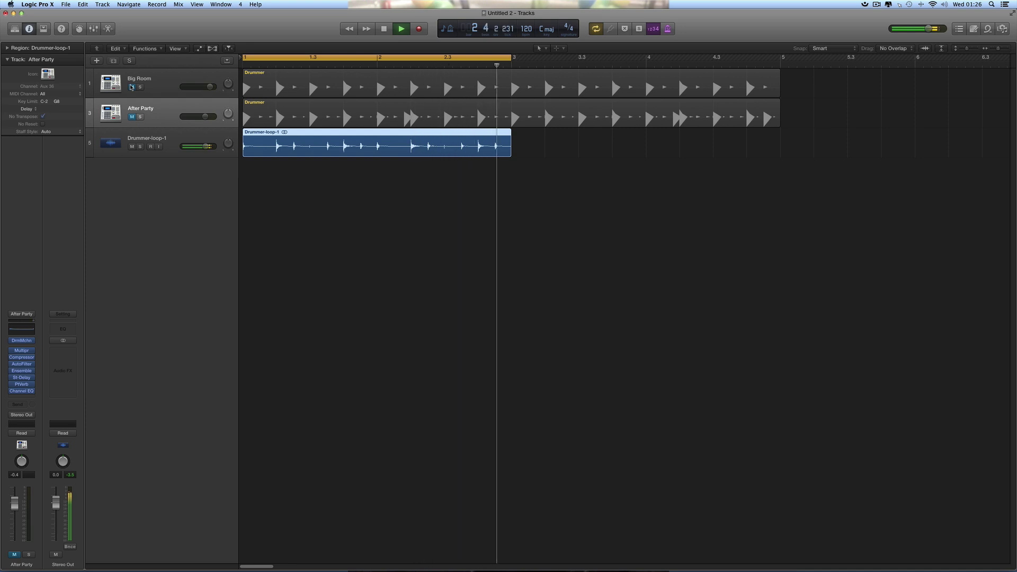
key("space")
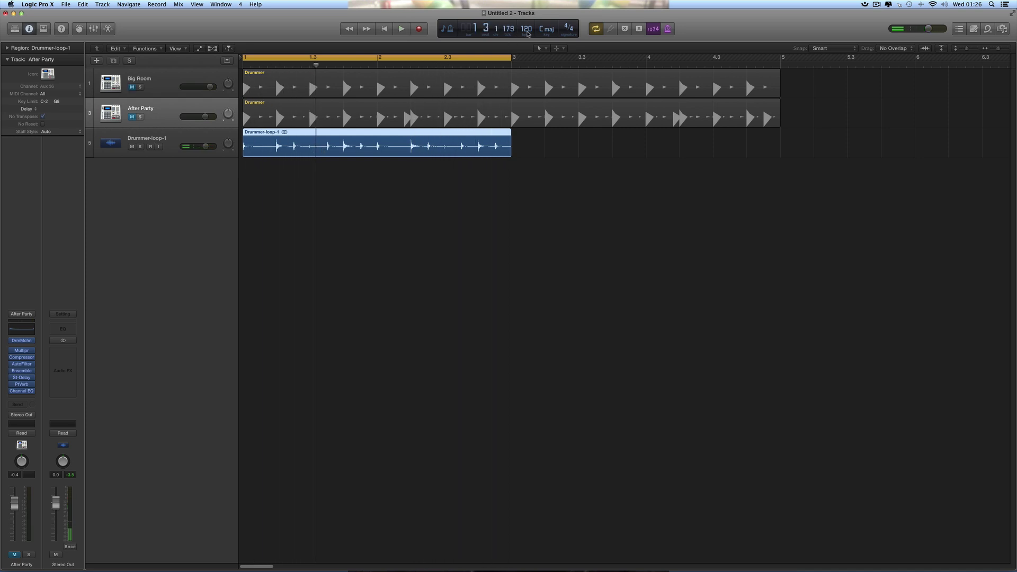
Step: Set the project tempo to 140 and play Drummer-loop-1 at that tempo
double_click(527, 30)
type("140")
key("Return")
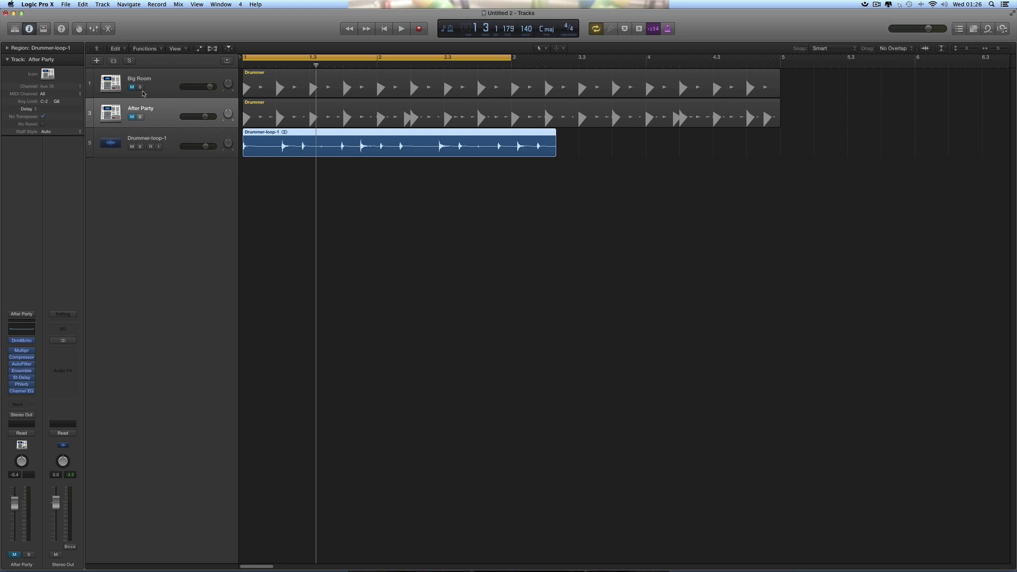
key("space")
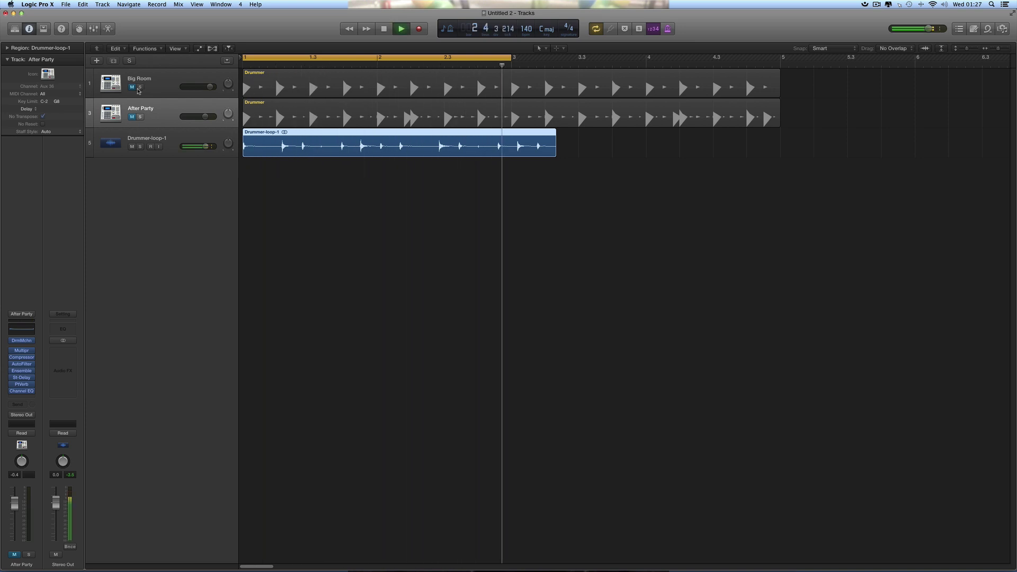
key("space")
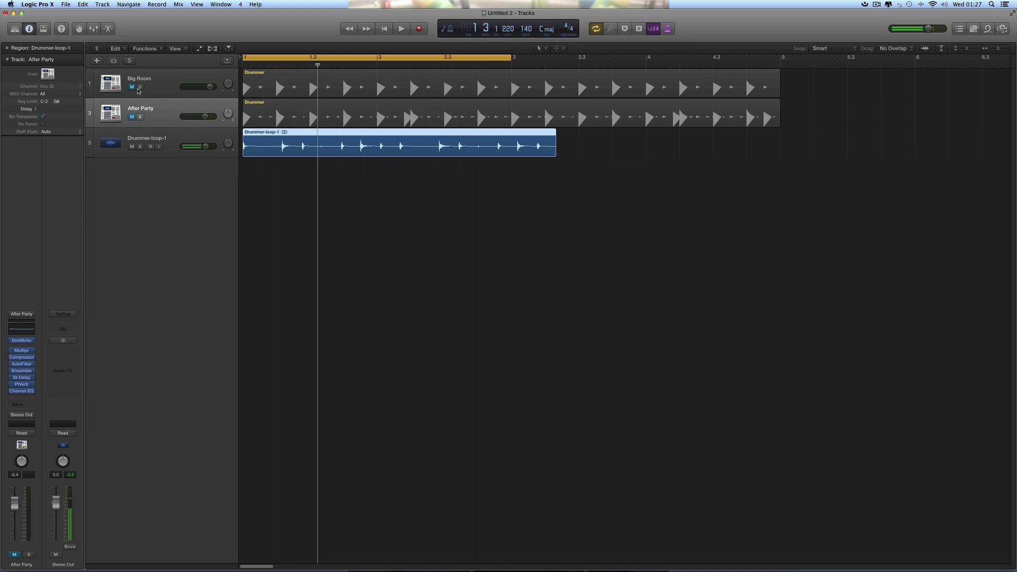
Step: Set the project tempo to 100 and play Drummer-loop-1 again for comparison
scroll(462, 73, "right", 1)
double_click(526, 29)
type("100")
key("Return")
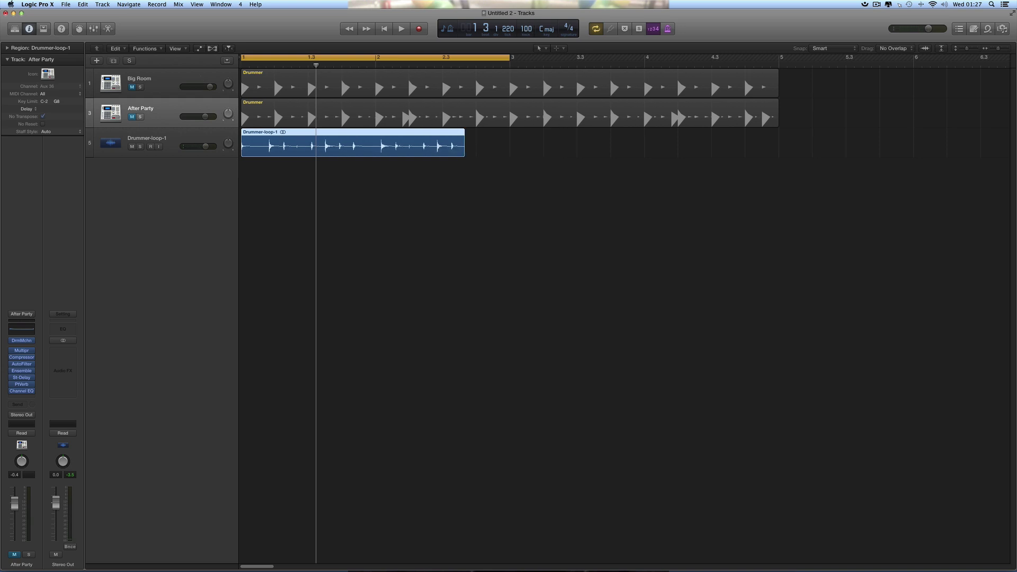
key("space")
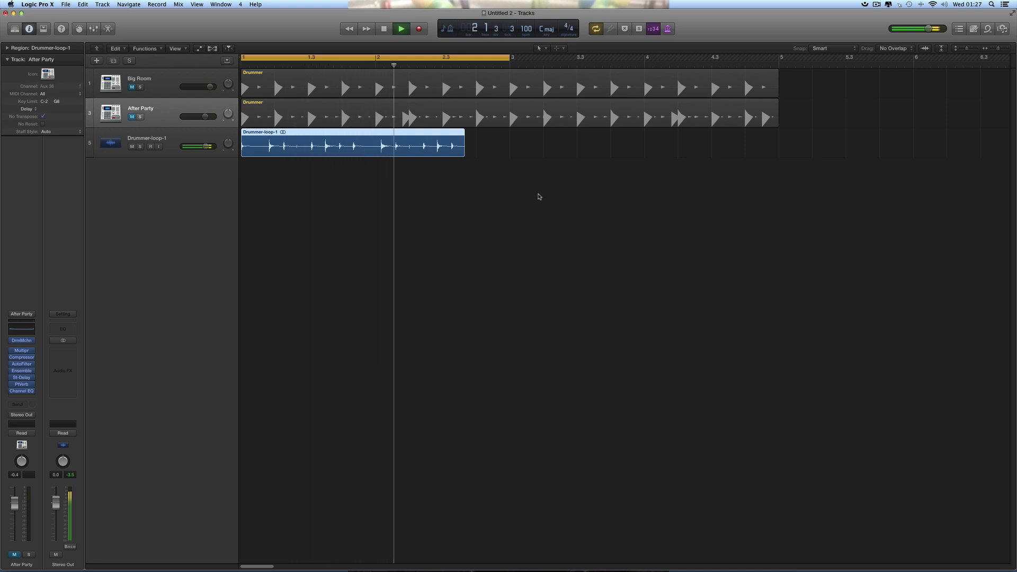
key("space")
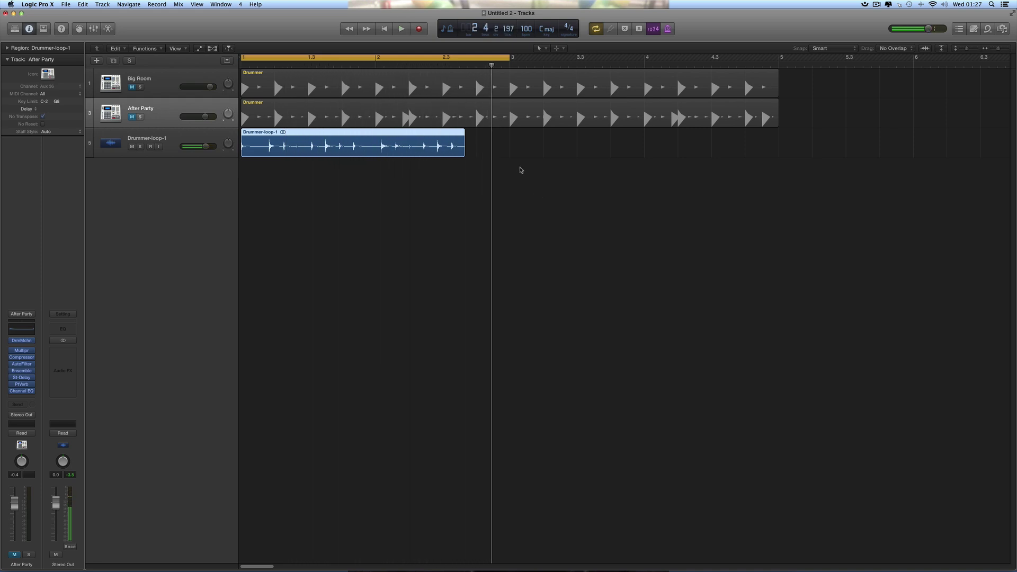
Step: Set the project tempo to 120
double_click(525, 29)
type("120")
key("Return")
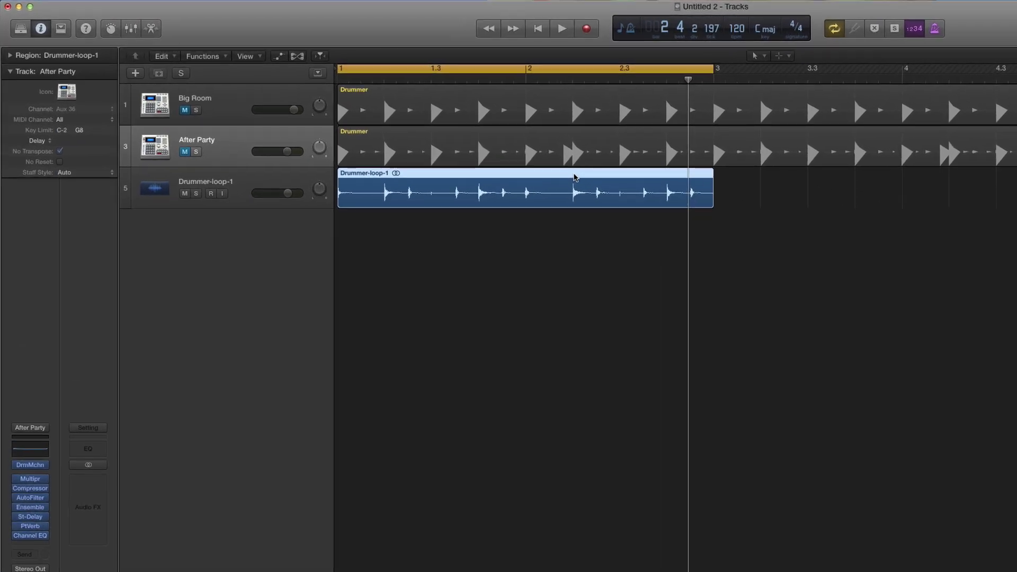
Step: Enable Flex on the Drummer-loop-1 track and enlarge the track to show its waveform in detail
left_click(297, 56)
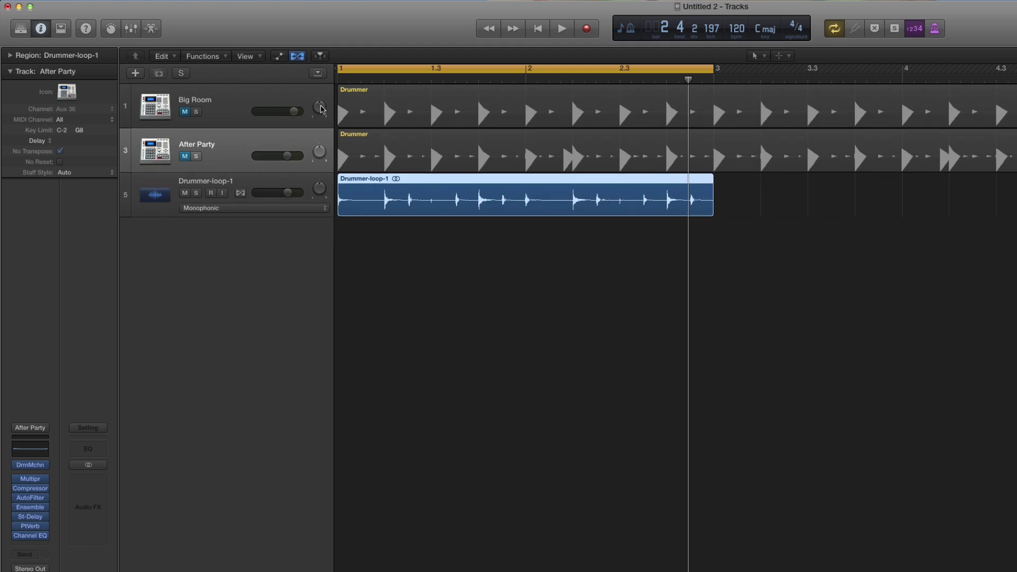
left_click(242, 194)
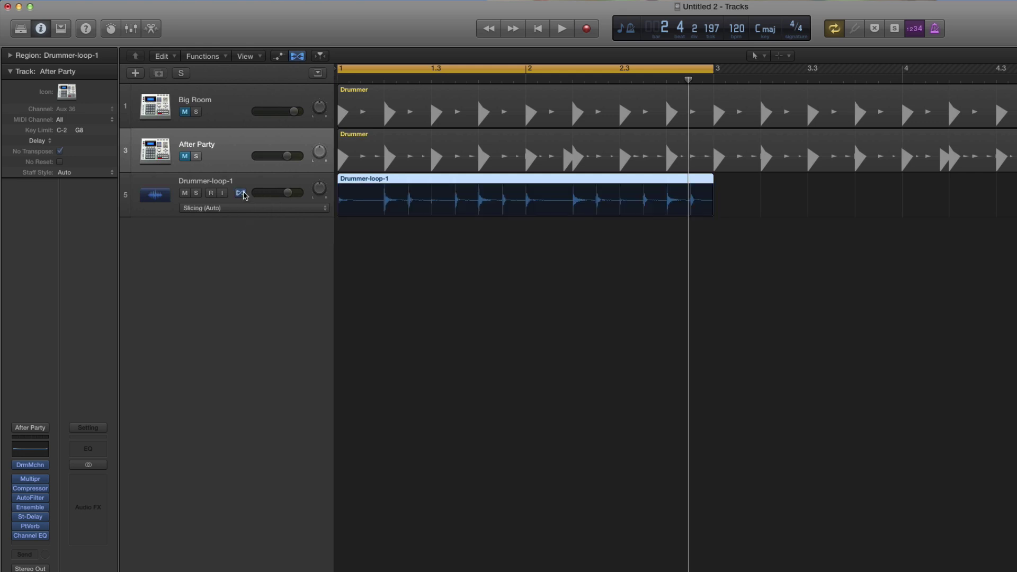
left_click_drag(316, 217, 320, 280)
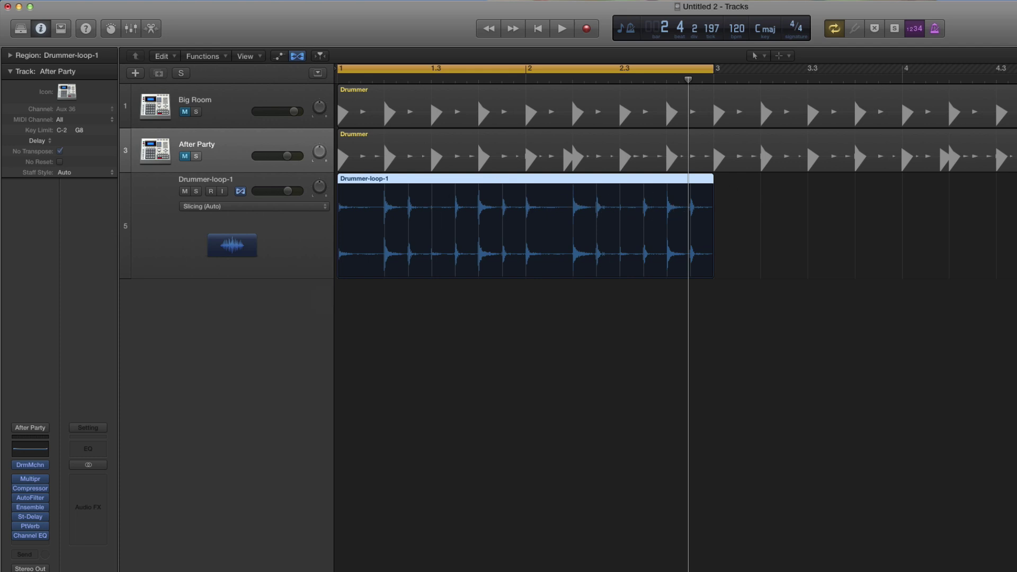
key("super+Right")
key("super+Right")
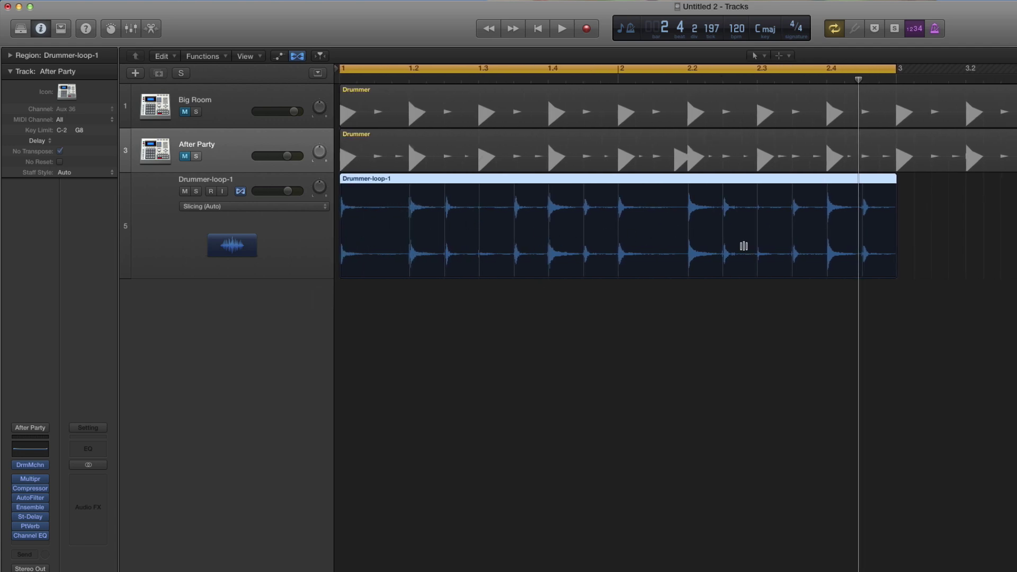
Step: Set the project tempo to 100 and play the flexed Drummer-loop-1 in automatic Slicing mode
double_click(737, 28)
type("100")
key("Return")
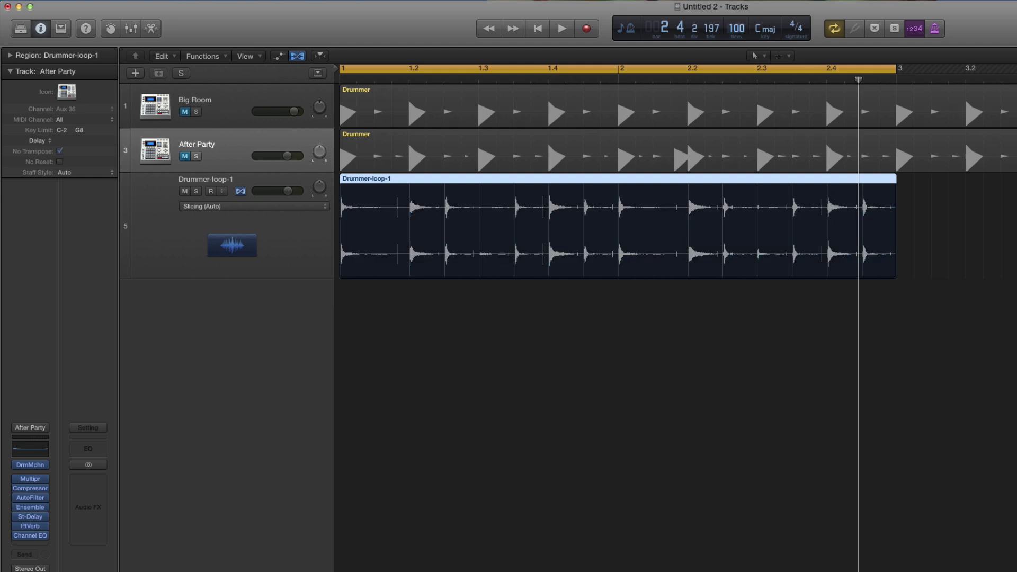
key("space")
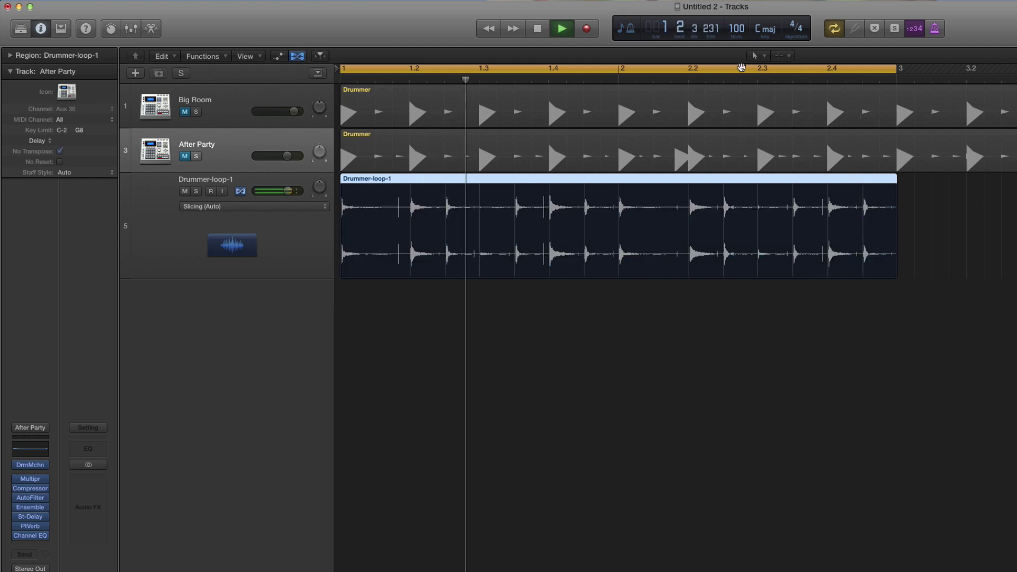
key("space")
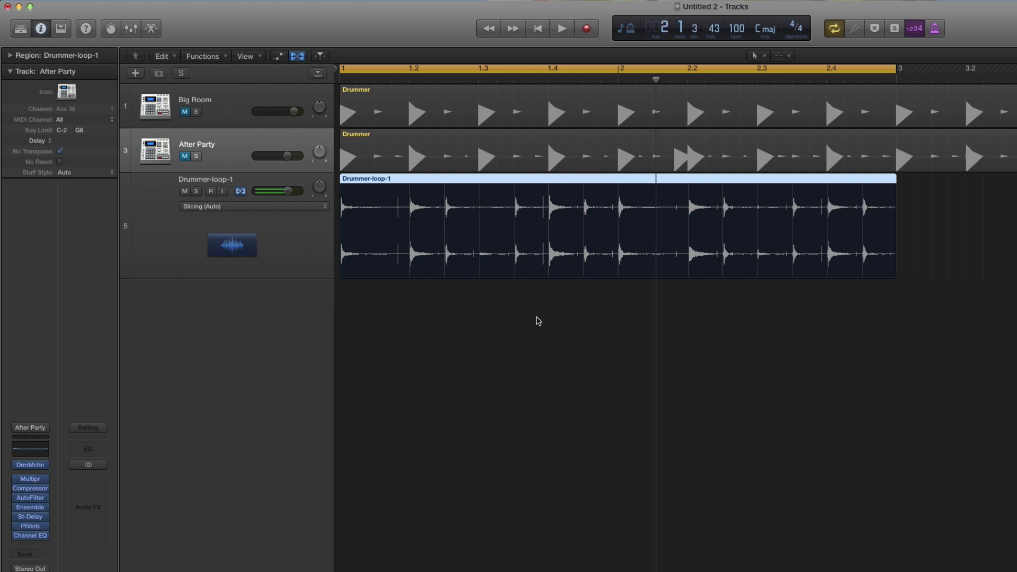
Step: Switch Drummer-loop-1's Flex Time mode to Monophonic and play the loop
left_click(268, 209)
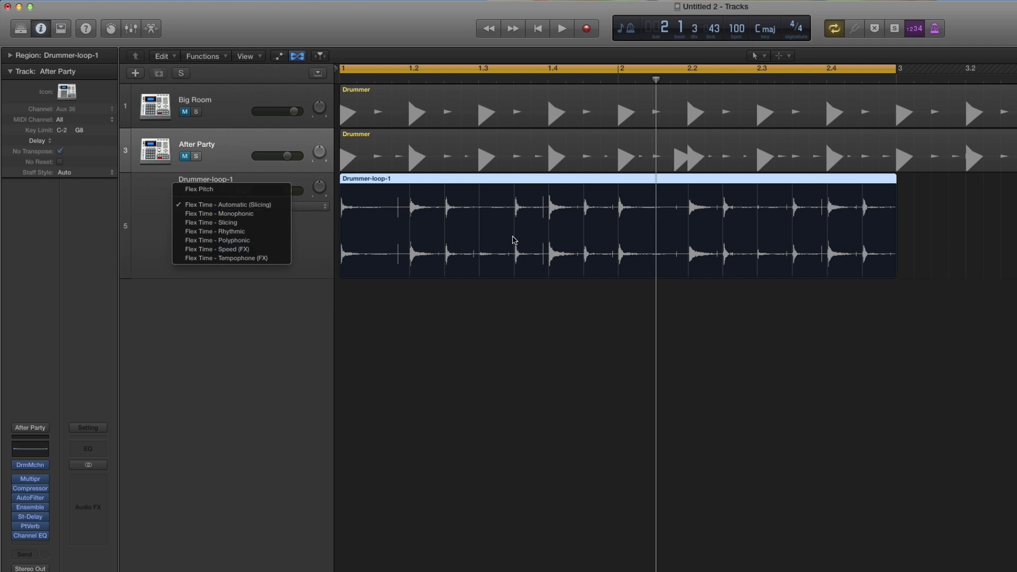
left_click(251, 214)
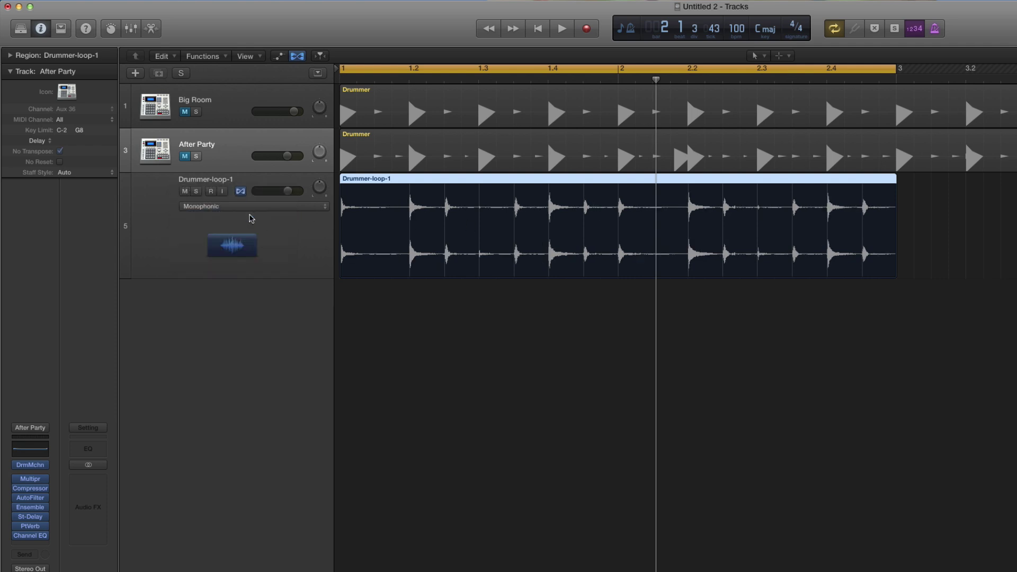
key("space")
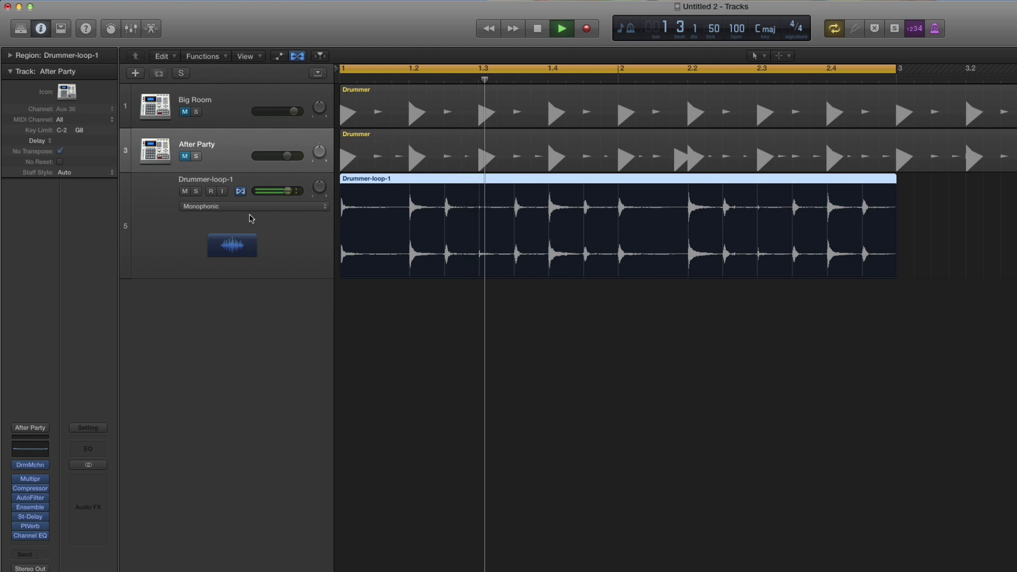
key("space")
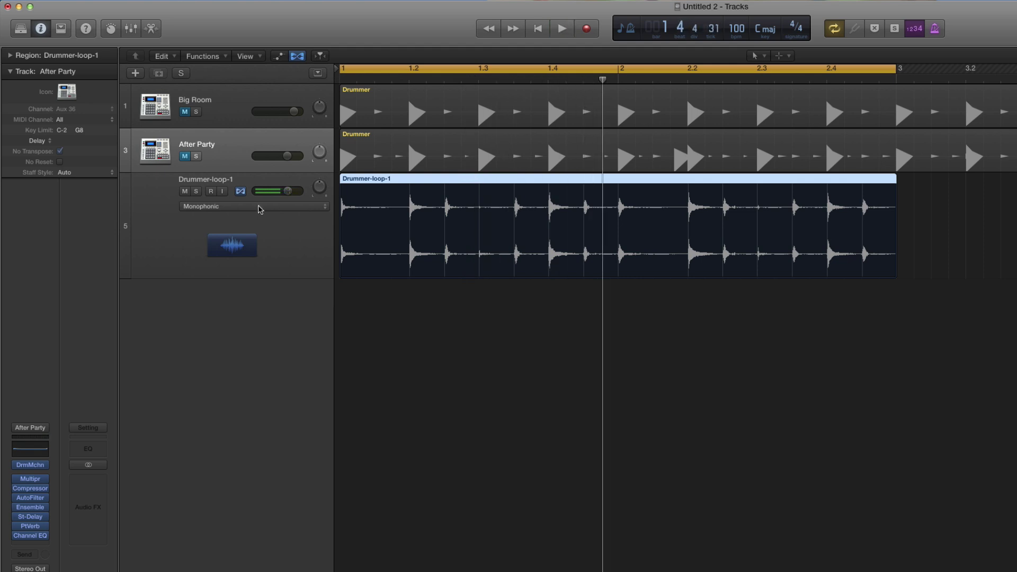
Step: Switch Drummer-loop-1's Flex Time mode to Rhythmic and play the loop
left_click(259, 207)
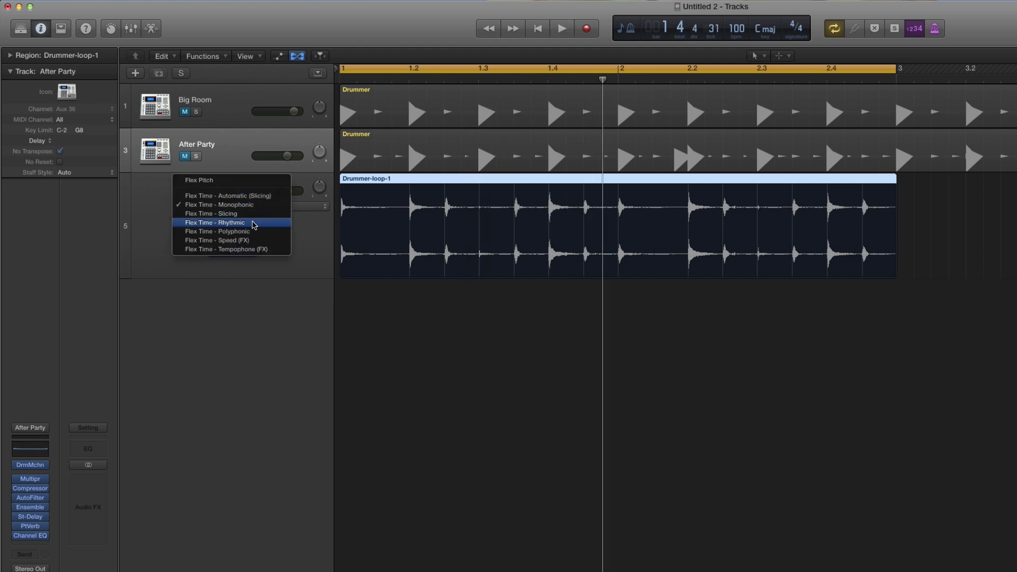
left_click(254, 222)
key("space")
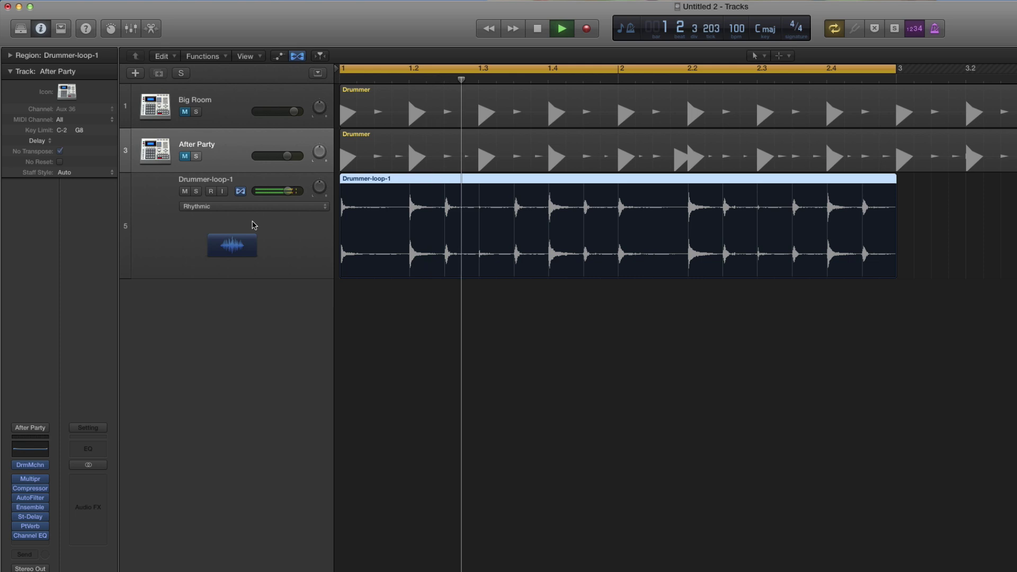
key("space")
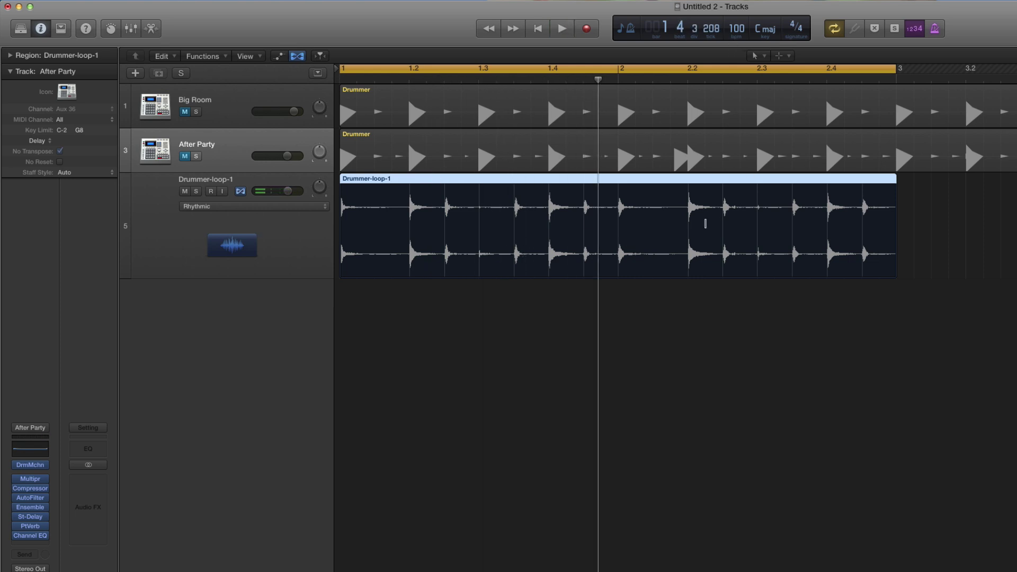
Step: Set the project tempo to 140 and play the flexed Drummer-loop-1 in Rhythmic mode
double_click(737, 28)
type("140")
key("Return")
key("space")
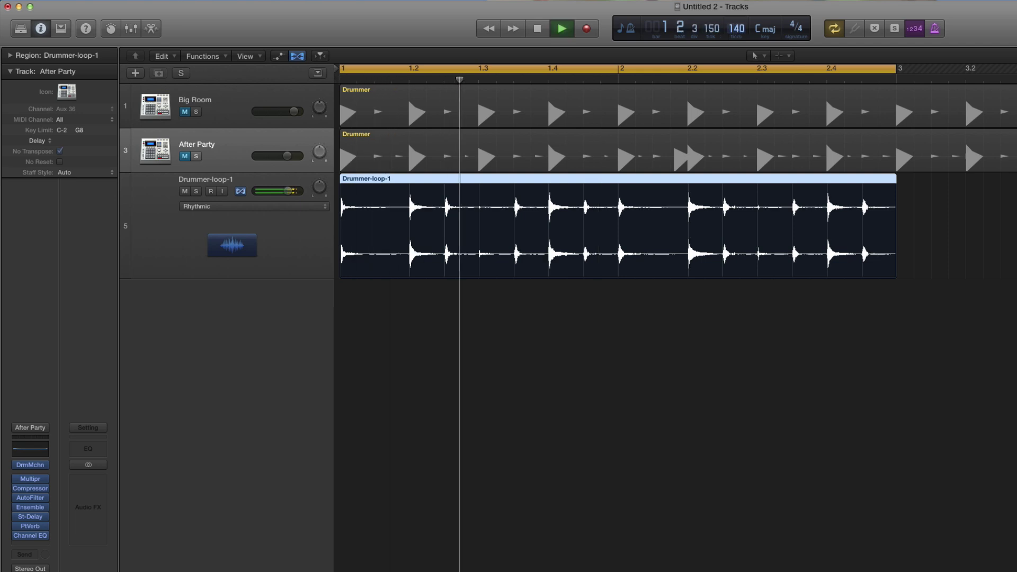
key("space")
Step: Set the project tempo to 180 and play the loop at that tempo
double_click(737, 28)
type("1")
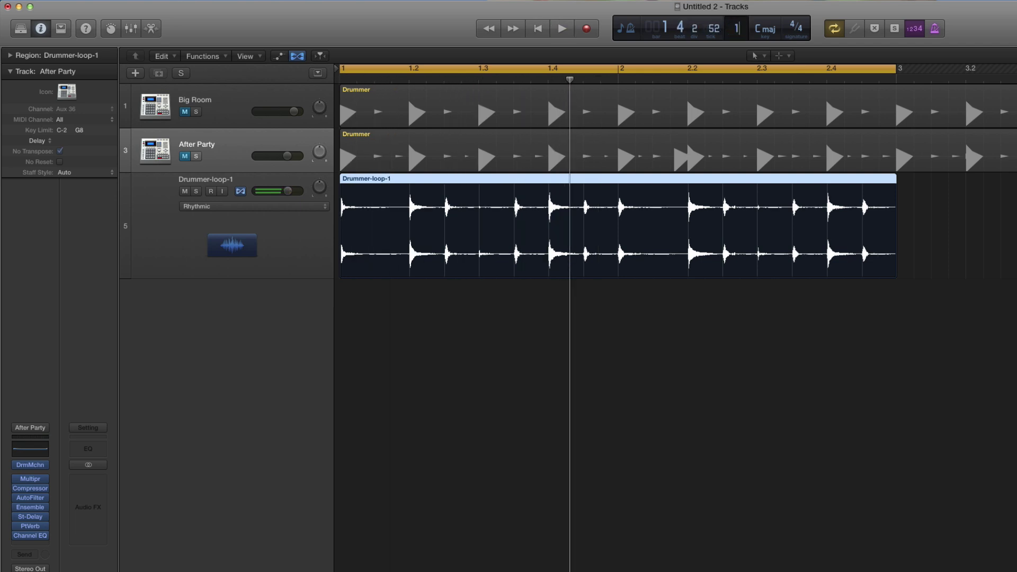
type("80")
key("Return")
key("space")
key("space")
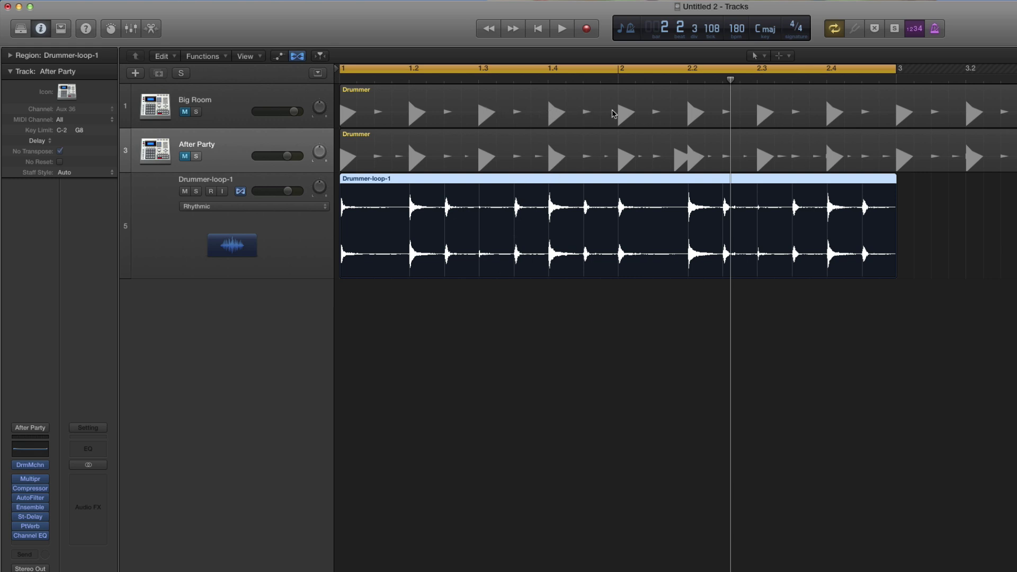
Step: Expand the region settings of Drummer-loop-1, quantize it to 1/16 Note and play it
left_click(600, 182)
left_click(10, 55)
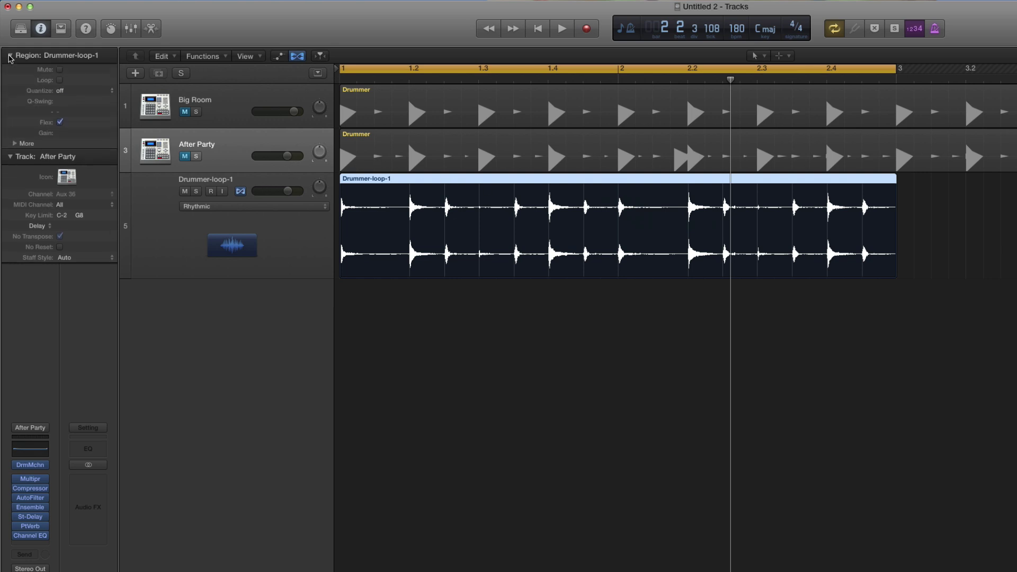
left_click(113, 93)
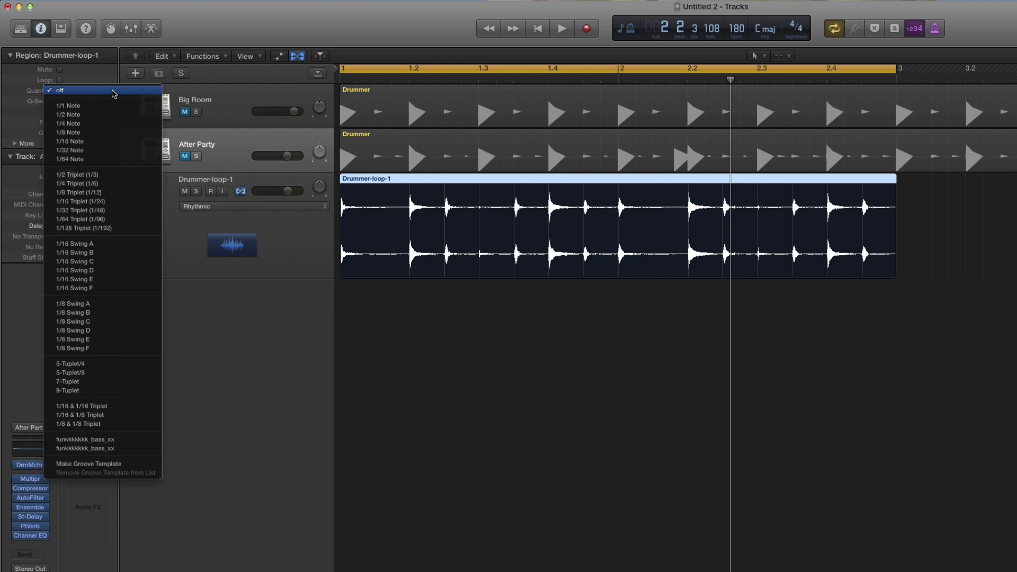
left_click(87, 142)
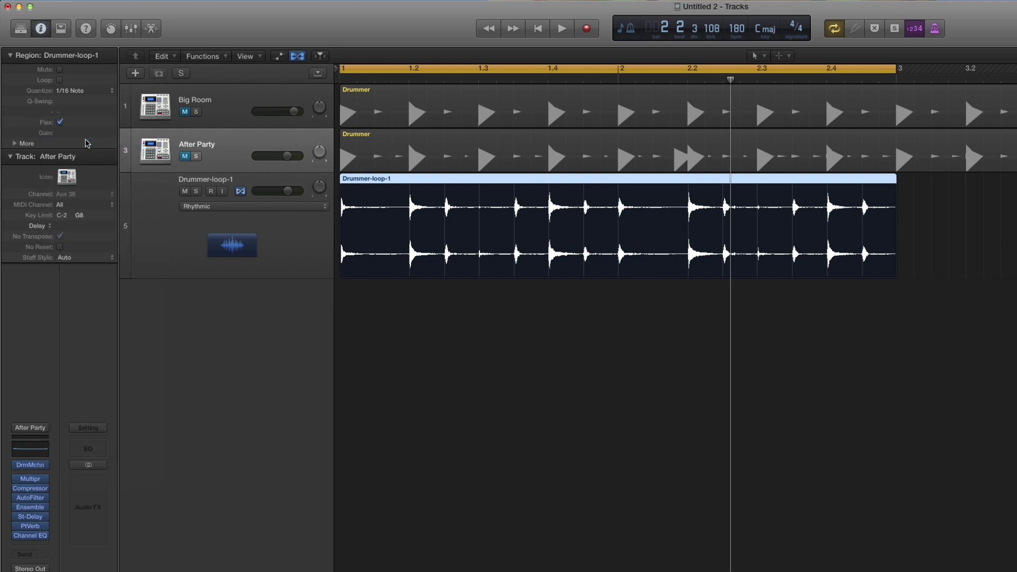
key("space")
key("space")
Step: Set the project tempo to 130 and play the quantized loop
left_click_drag(736, 28, 736, 14)
key("space")
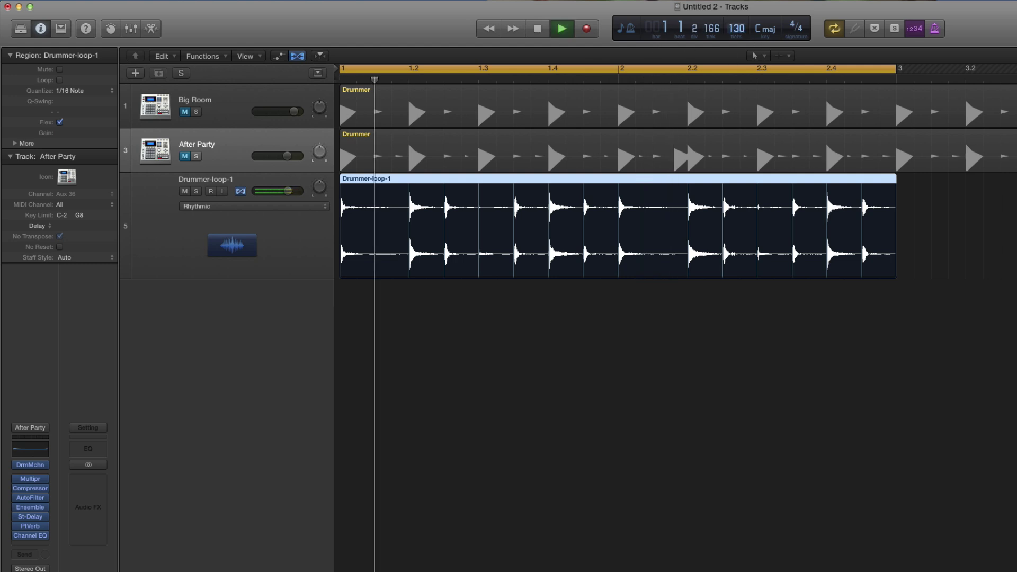
key("space")
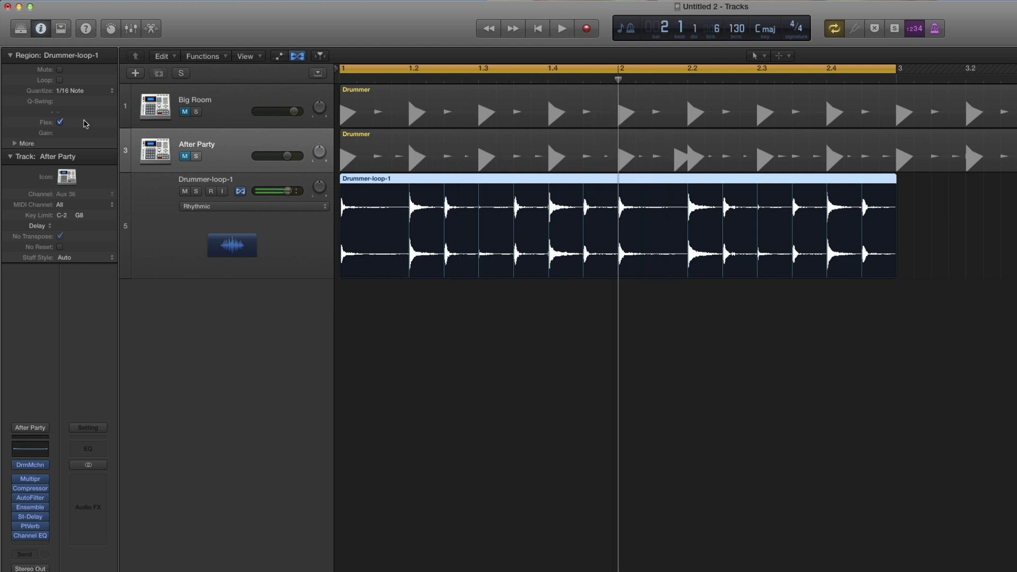
Step: Turn off quantization for Drummer-loop-1 and play it for comparison
left_click(111, 94)
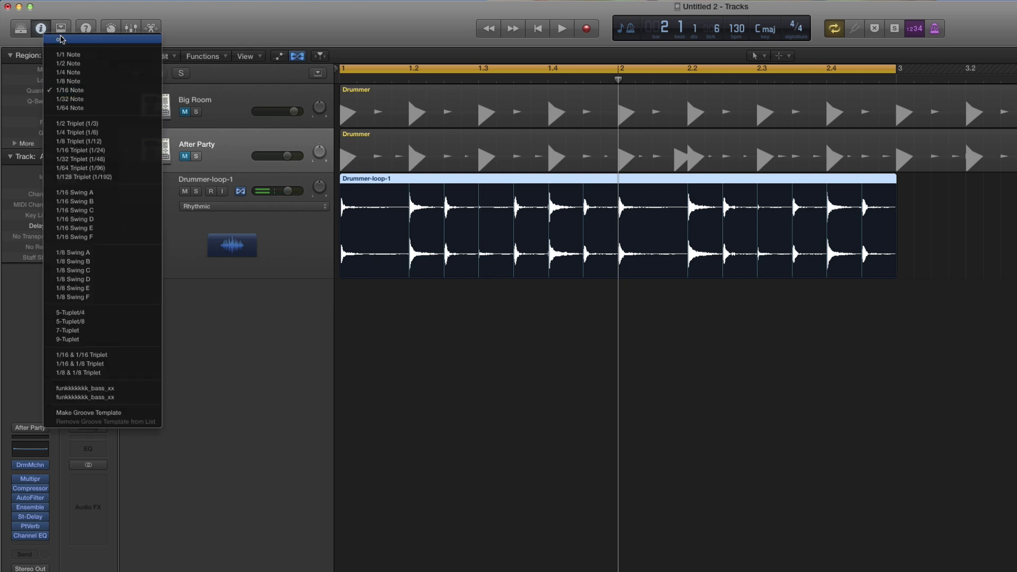
left_click(61, 39)
key("space")
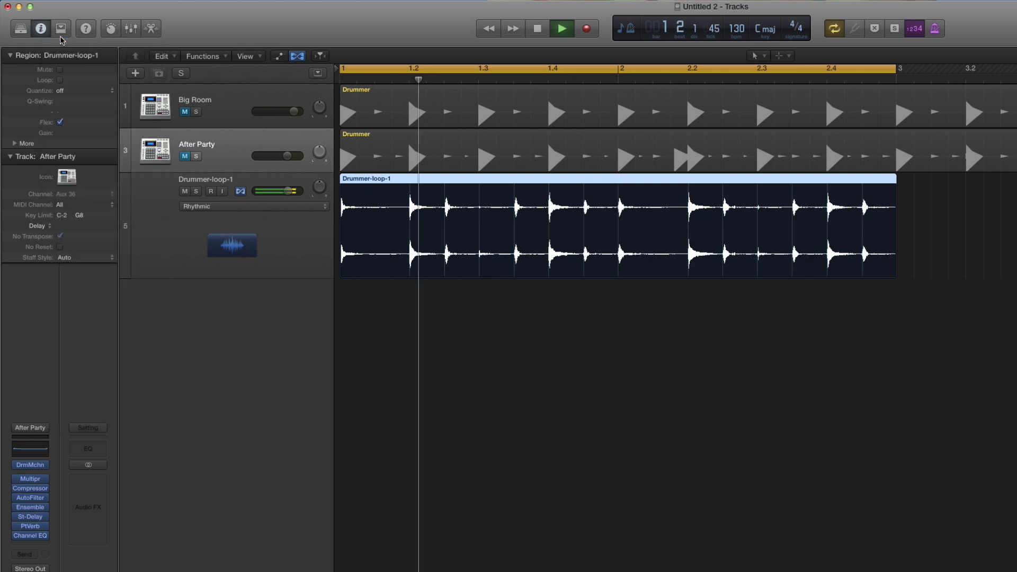
Step: Quantize Drummer-loop-1 to 1/16 Swing C and play it
left_click(109, 93)
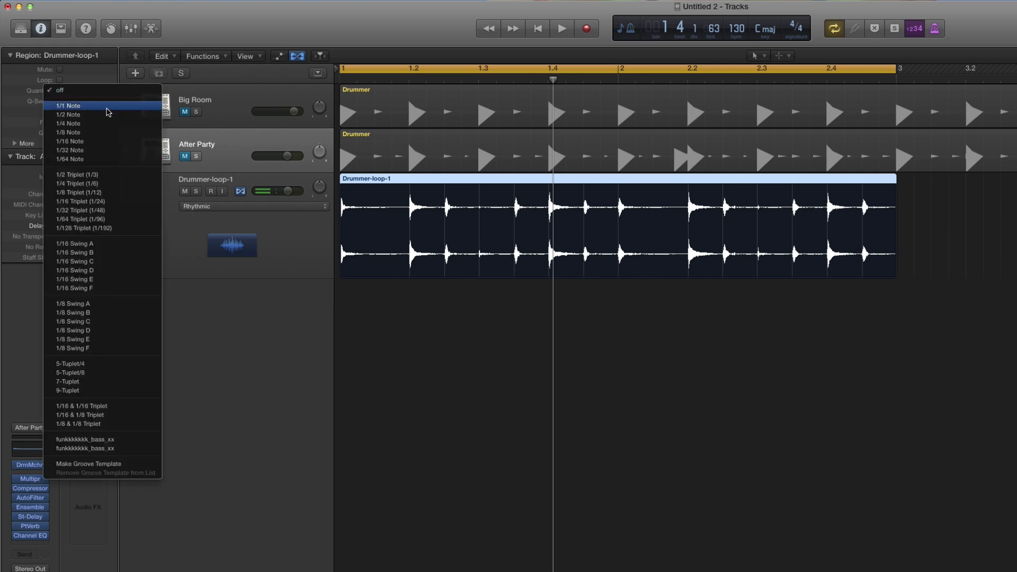
left_click(98, 263)
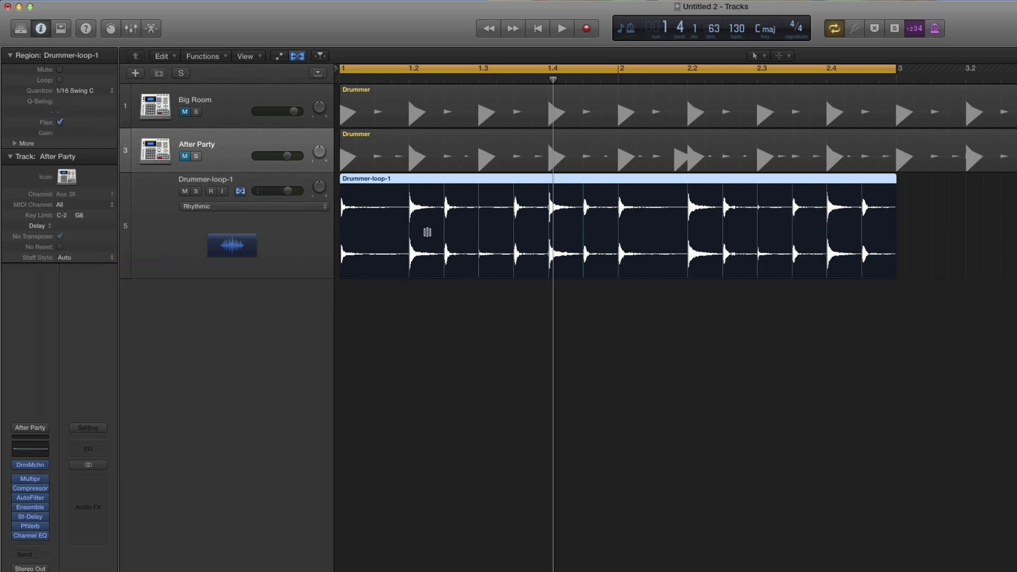
key("space")
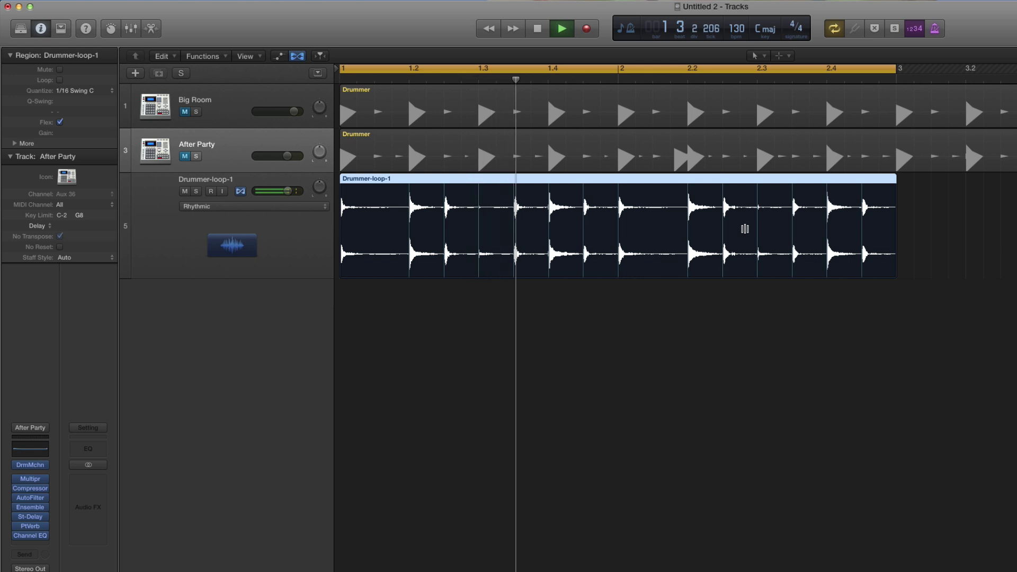
key("space")
Step: Quantize Drummer-loop-1 to 1/8 Swing C and play it
left_click(113, 94)
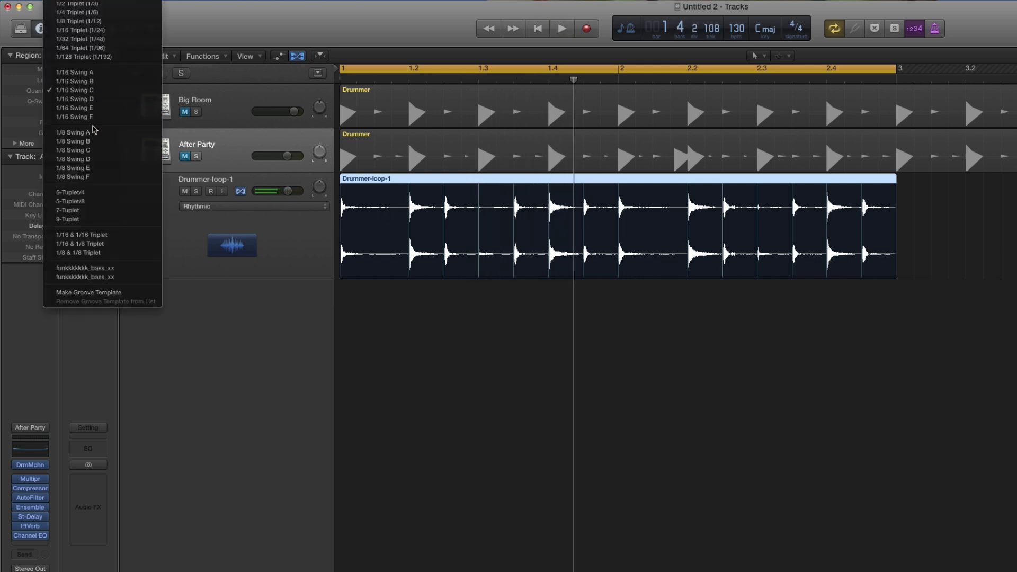
left_click(92, 151)
key("space")
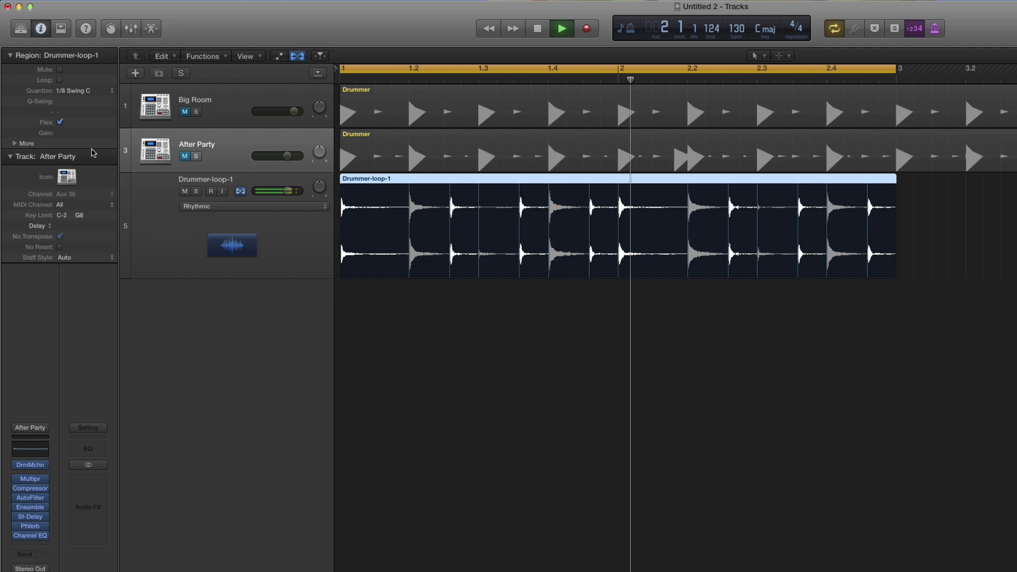
key("space")
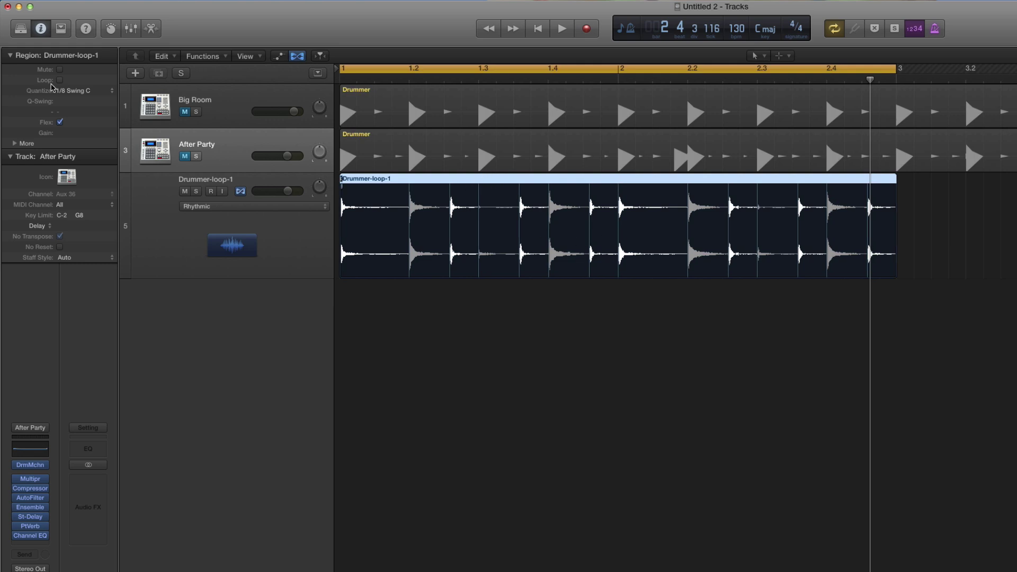
Step: Set the quantize value of the Drummer-loop-1 region back to off
left_click(96, 91)
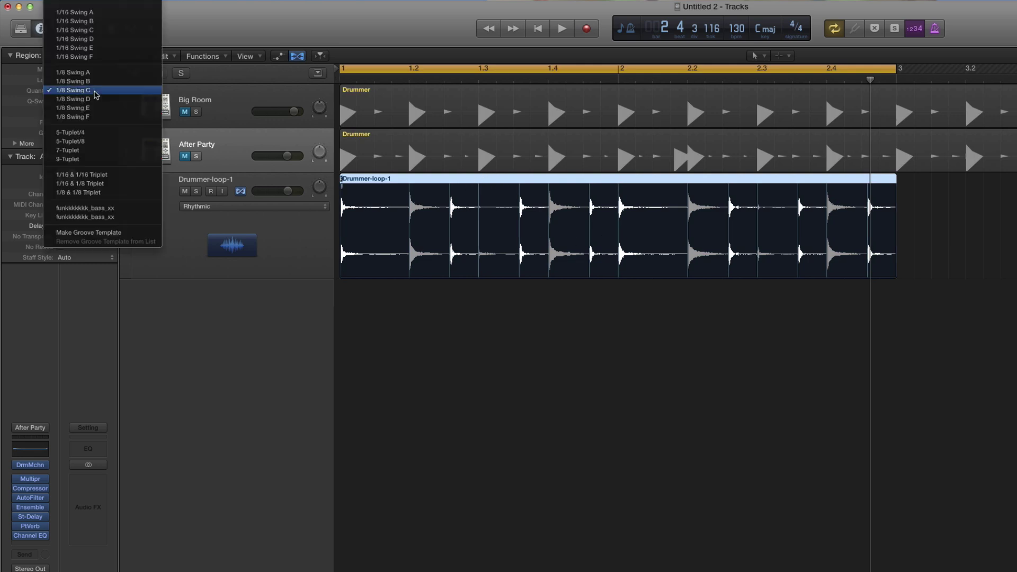
scroll(79, 10, "up", 5)
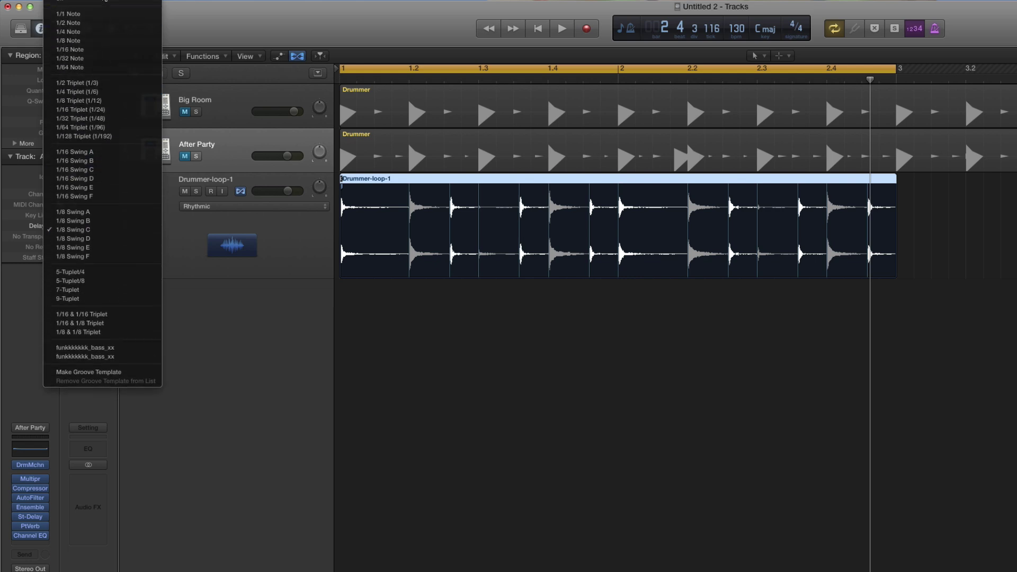
left_click(80, 6)
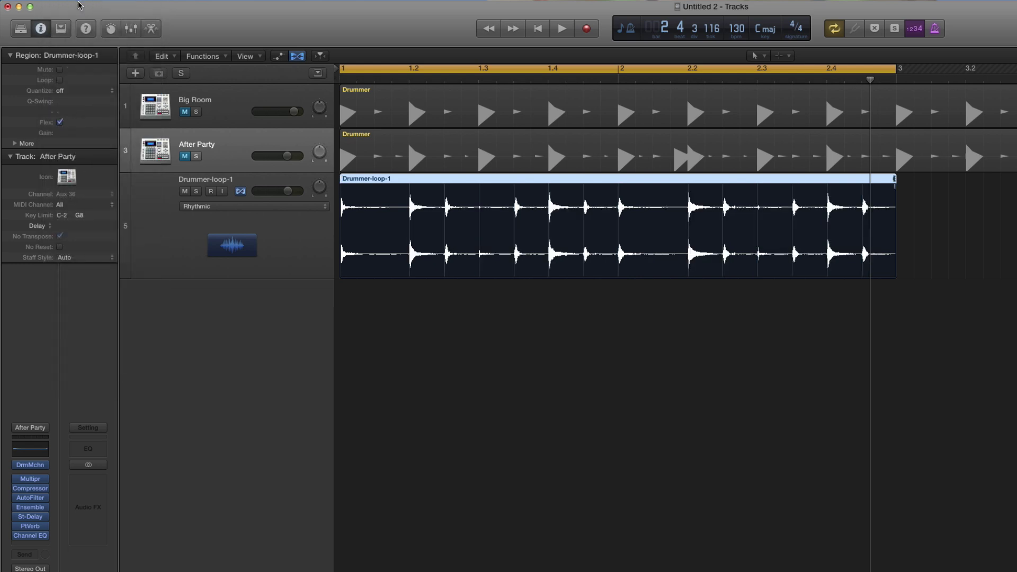
Step: Disable Flex on the Drummer-loop-1 track and hide the Flex view
left_click(240, 191)
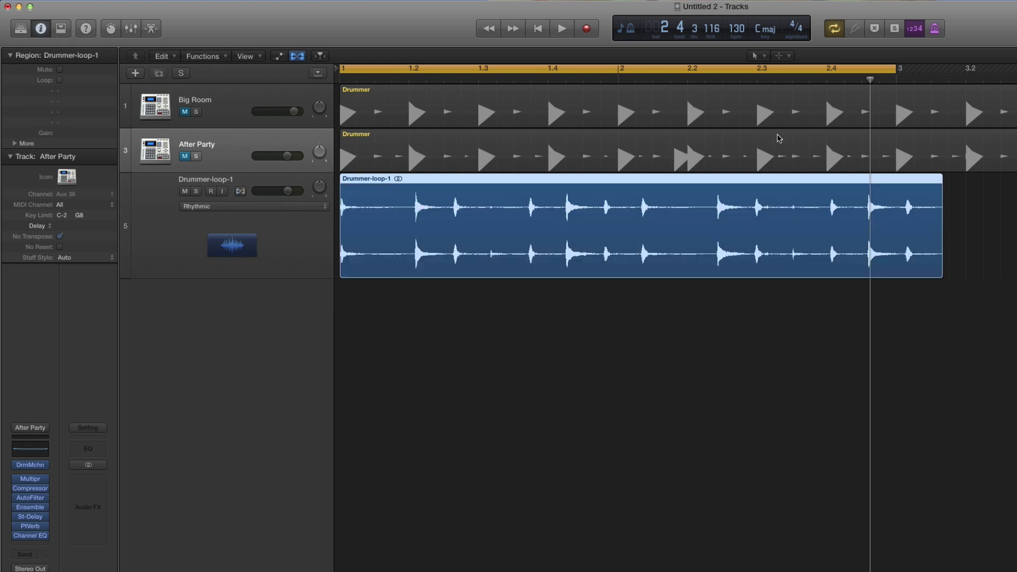
key("super+f")
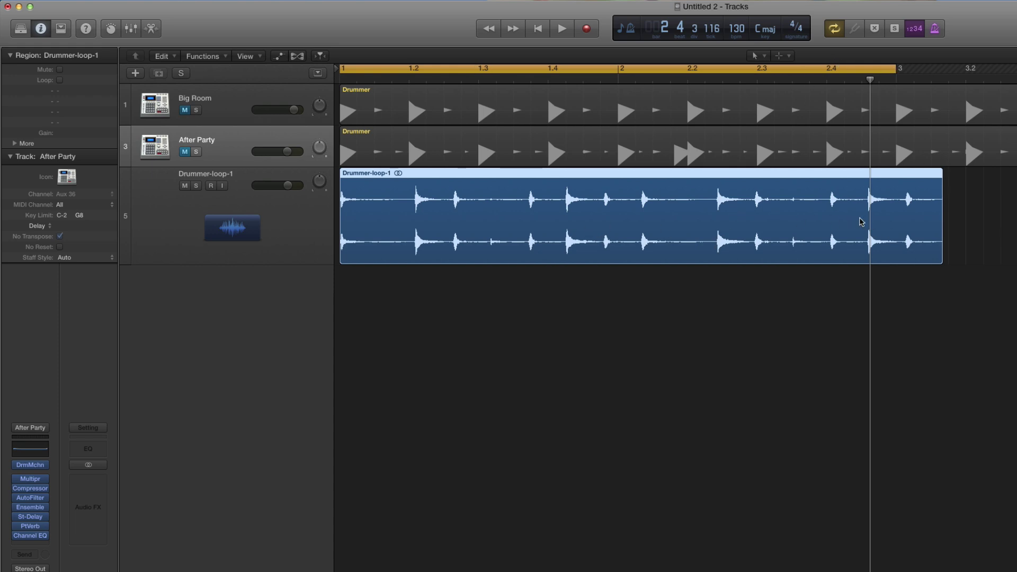
Step: Set the project tempo to 120 bpm, playing the Drummer-loop-1 region before and after the change
key("space")
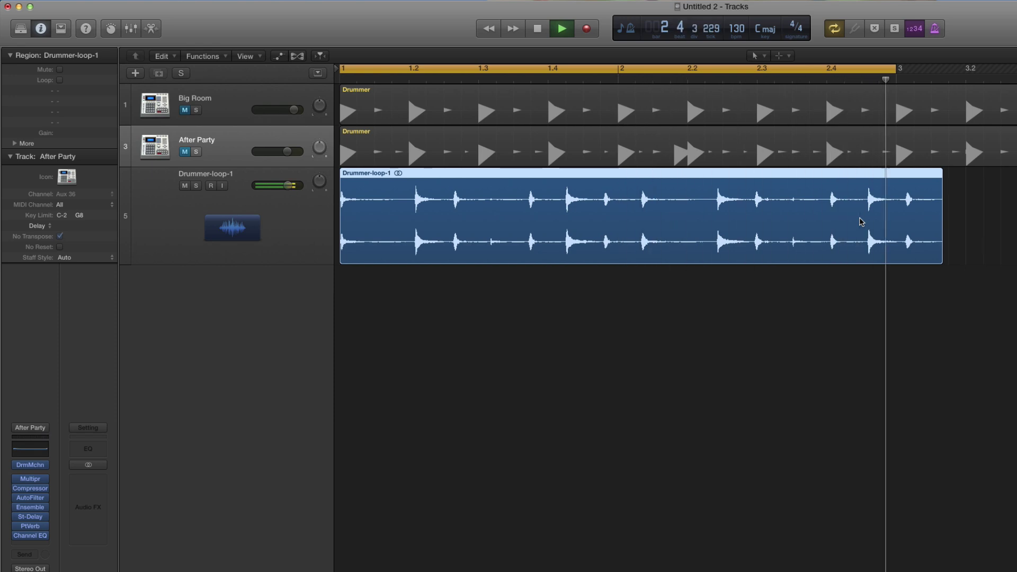
key("space")
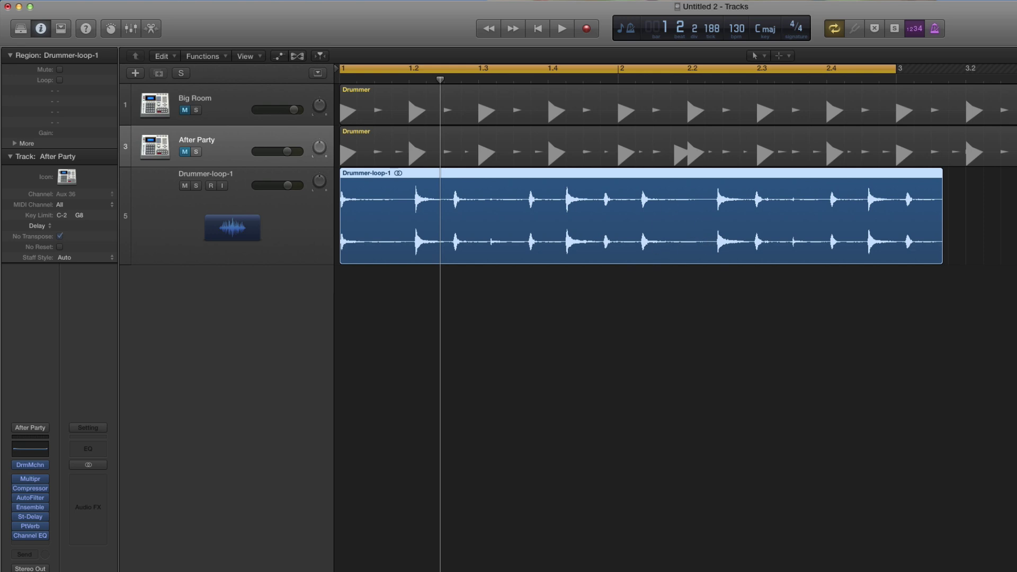
key("super+Left")
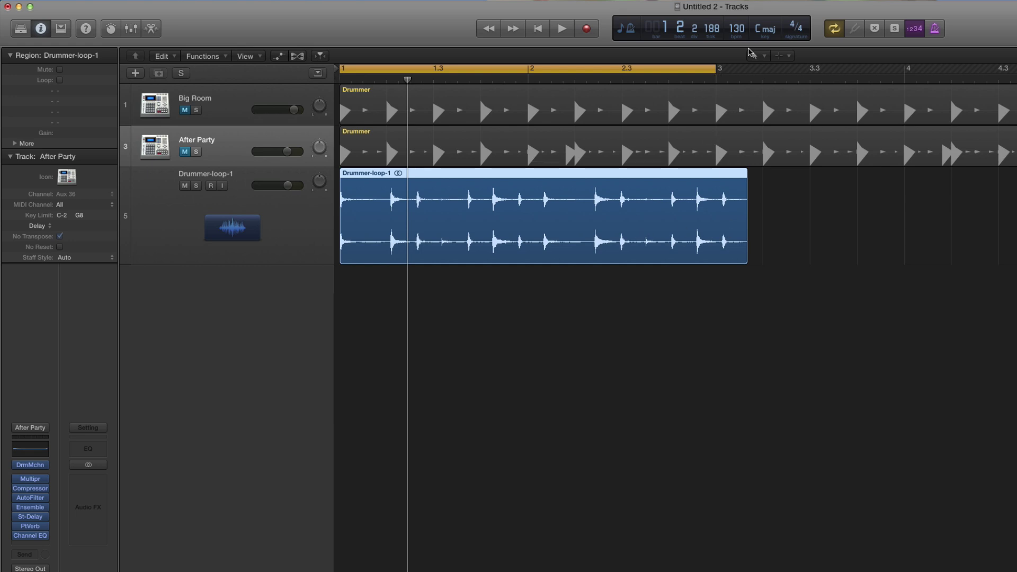
double_click(737, 30)
type("120")
key("Return")
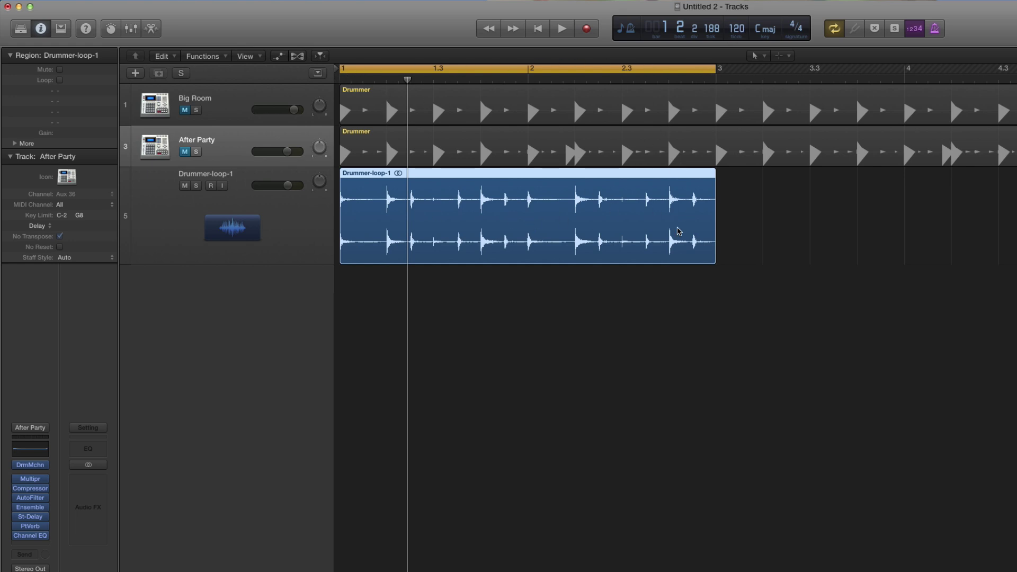
key("space")
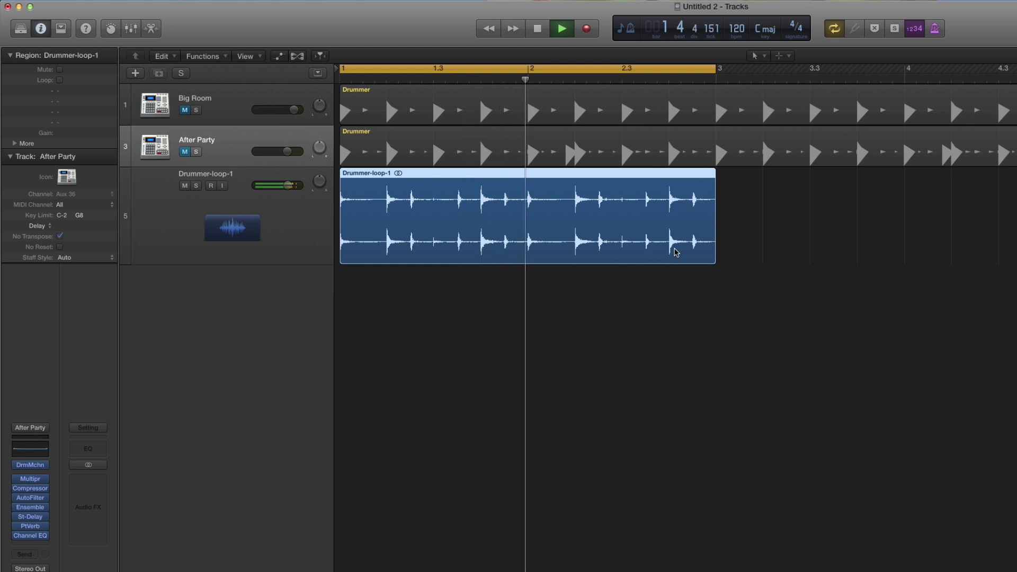
key("space")
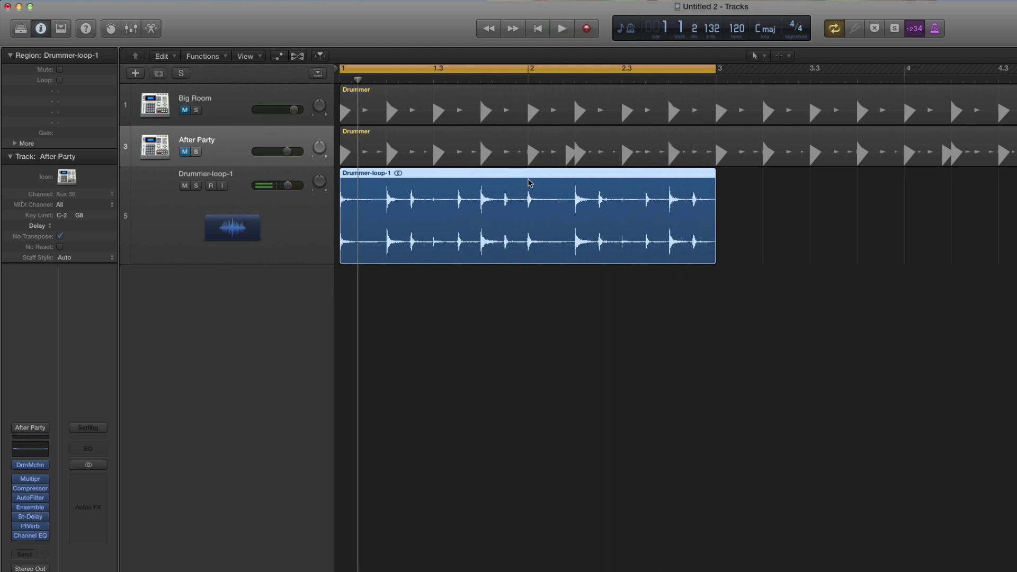
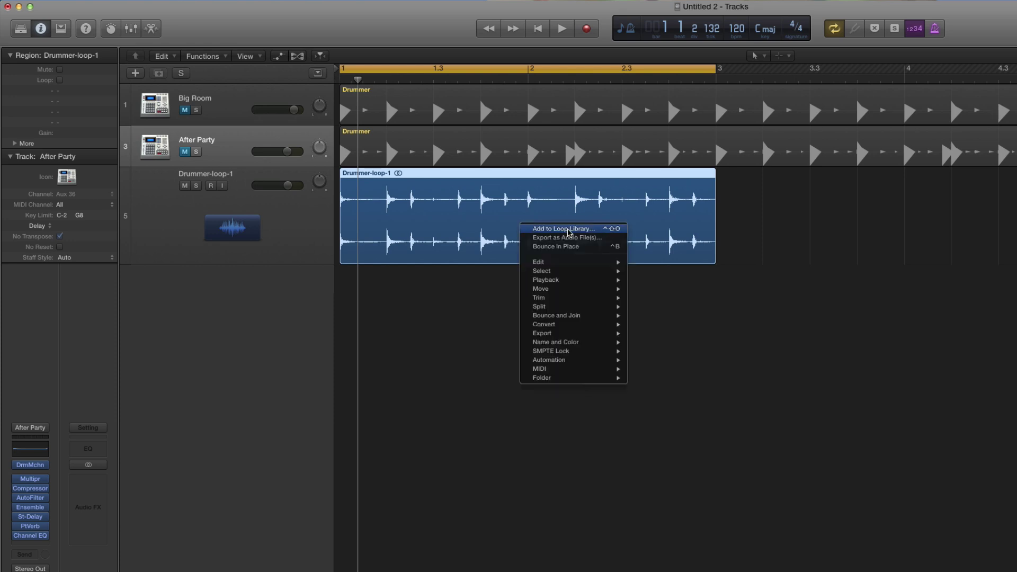
Step: Check the loop type options for adding Drummer-loop-1 to the Apple Loops library, without creating a loop
left_click(568, 229)
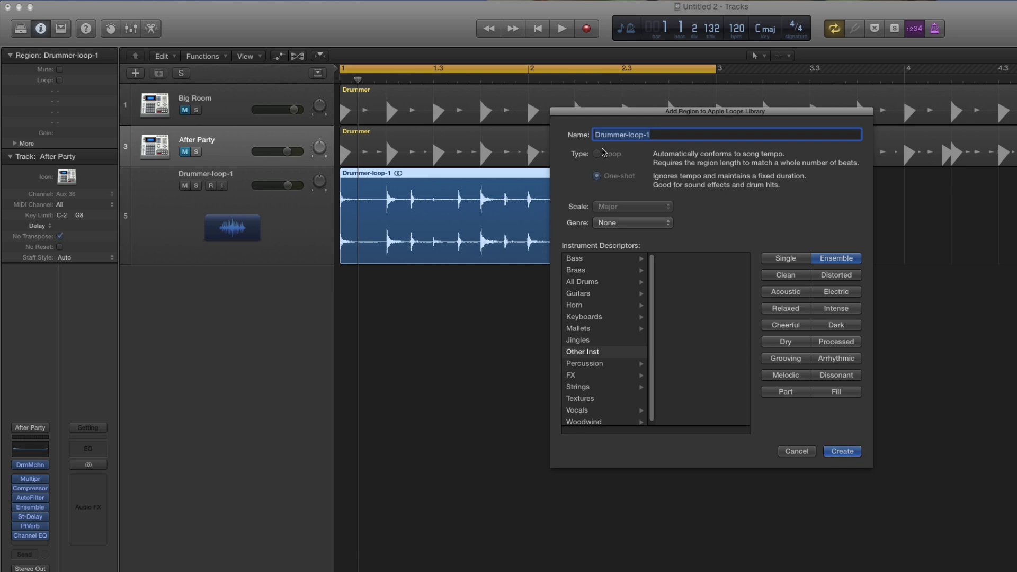
left_click(784, 453)
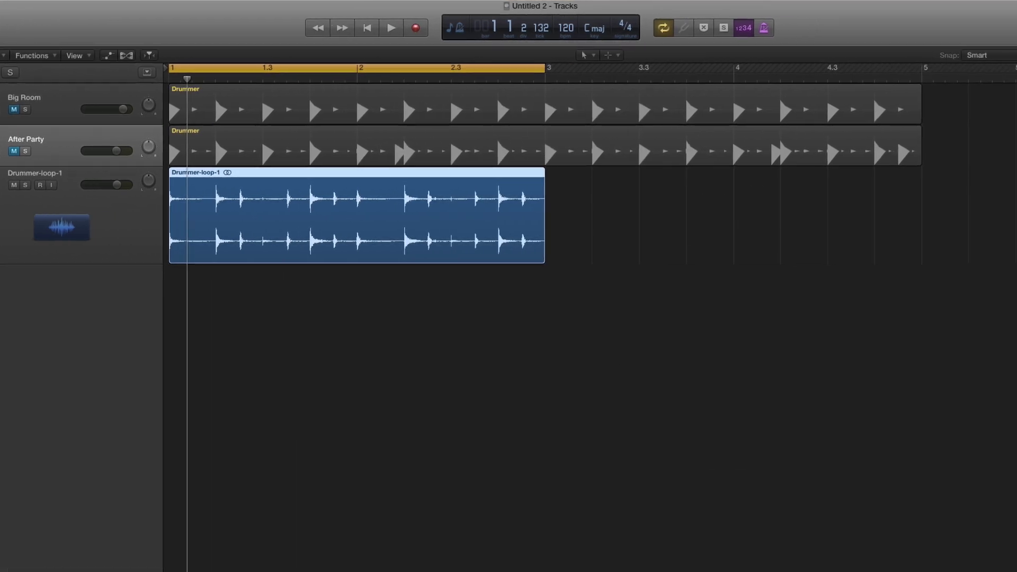
Step: Place the playhead at bar 3 and examine closely where the end of Drummer-loop-1 falls against it
key("super+Right")
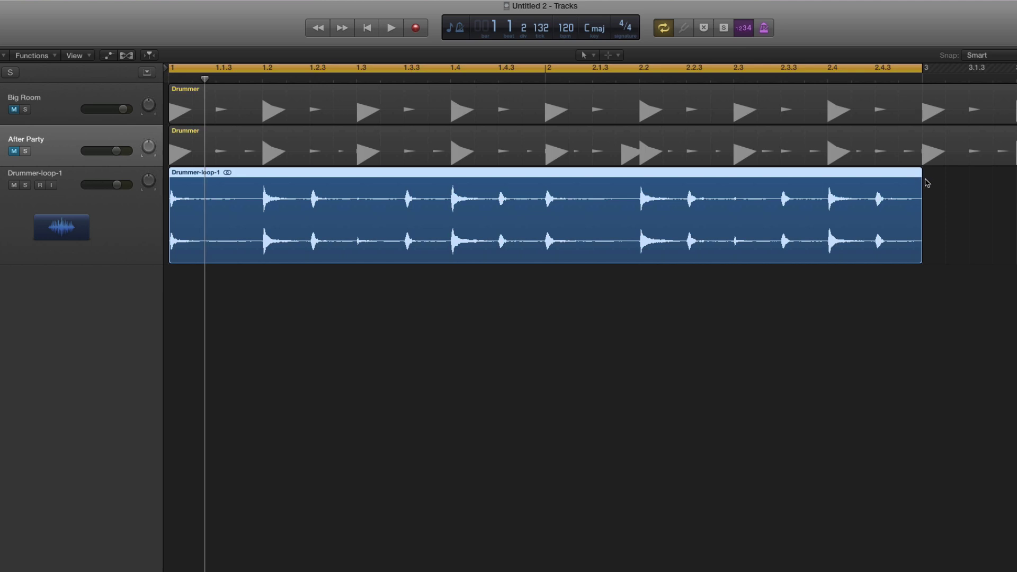
left_click(921, 79)
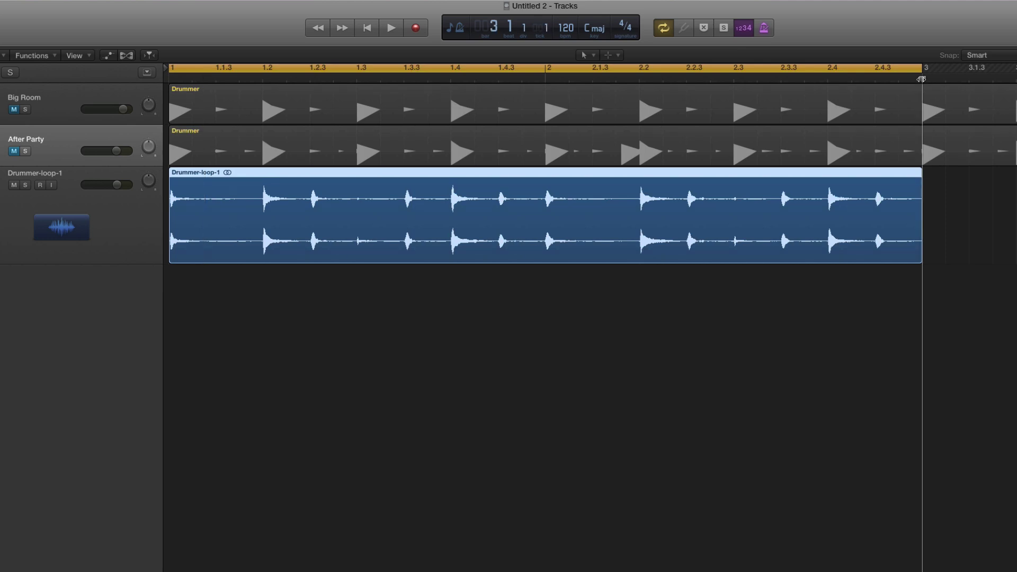
key("super+Right")
key("super+Right")
key("super+Right")
key("super+Right")
key("super+Right")
key("super+Right")
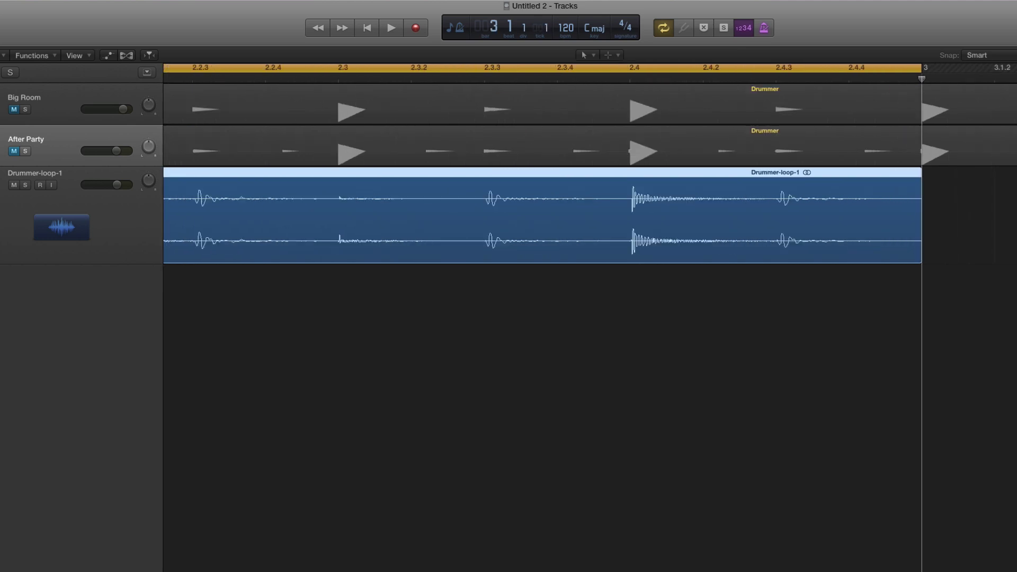
key("super+Right")
key("super+Right")
key("super+Right")
key("super+Right")
key("super+Right")
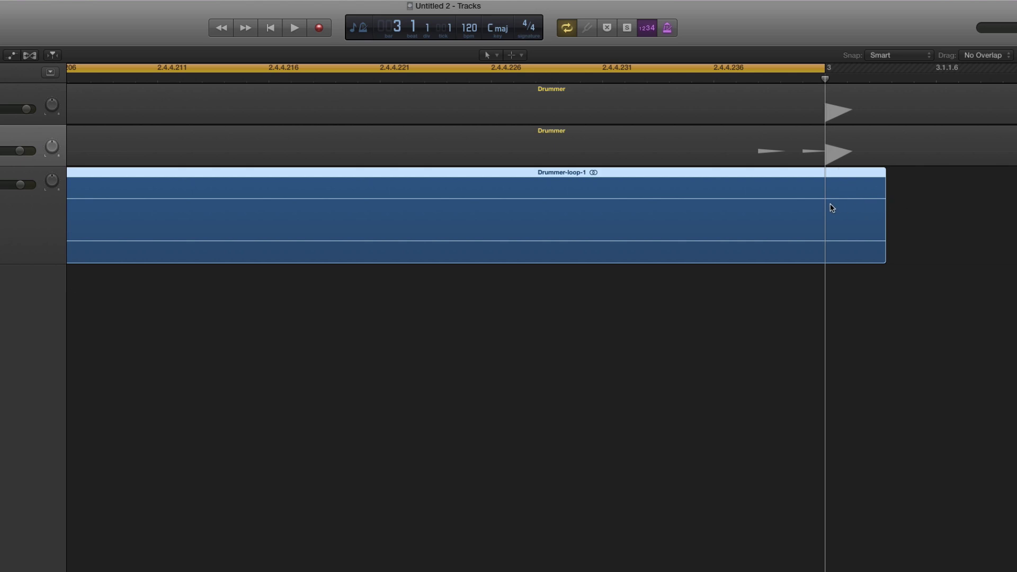
Step: Set region snapping to absolute value with a snap value of Beat
left_click(906, 59)
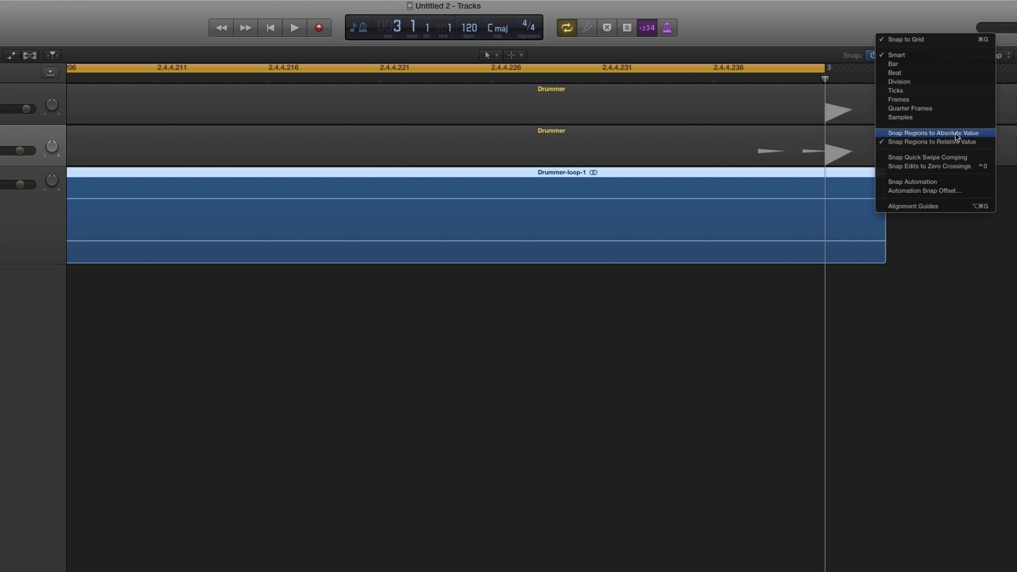
left_click(956, 137)
left_click(910, 58)
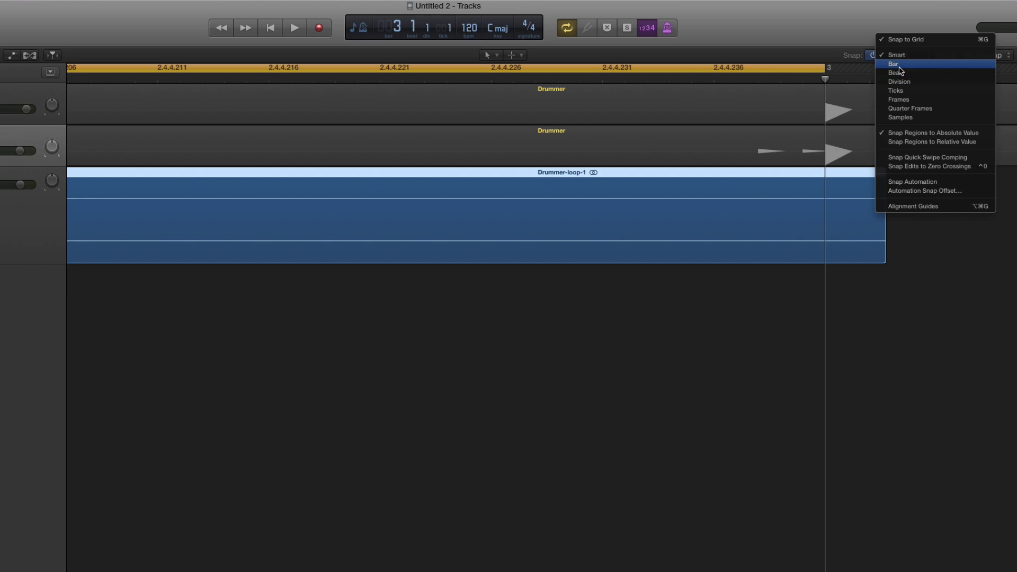
left_click(900, 74)
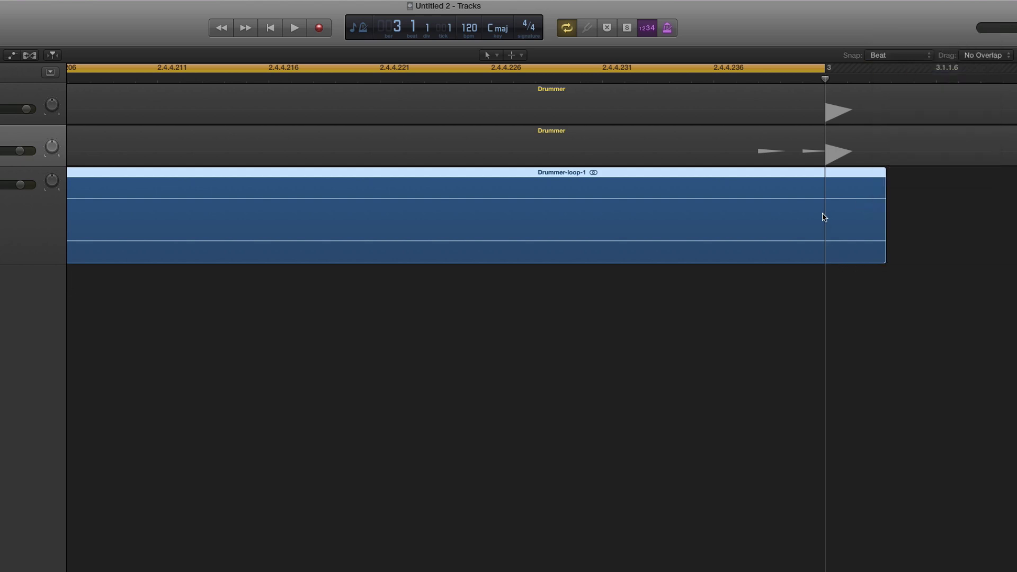
Step: Trim the end of the Drummer-loop-1 region exactly to bar 3
left_click_drag(884, 256, 859, 260)
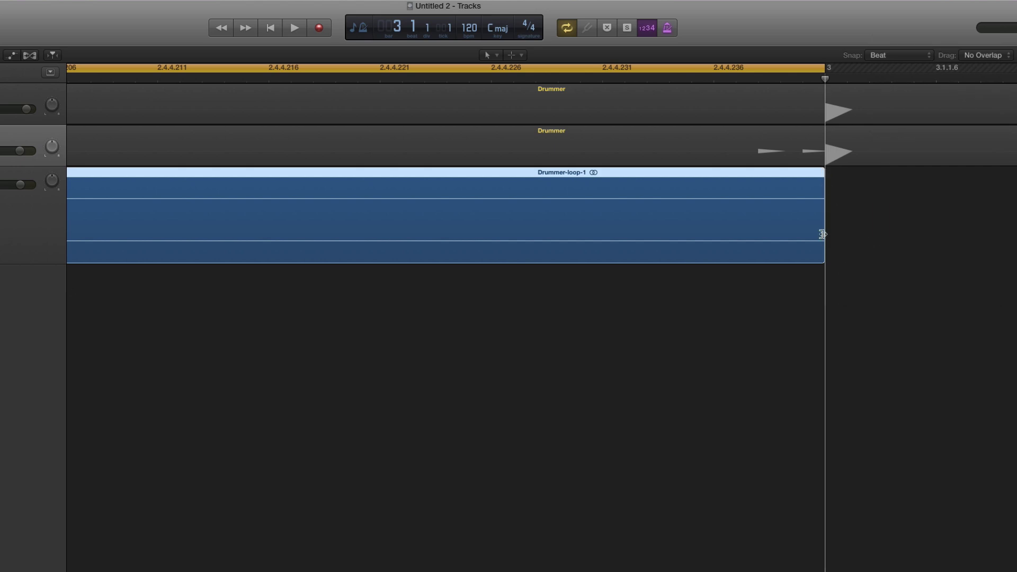
key("super+Left")
key("super+Left")
key("super+Left")
key("super+Left")
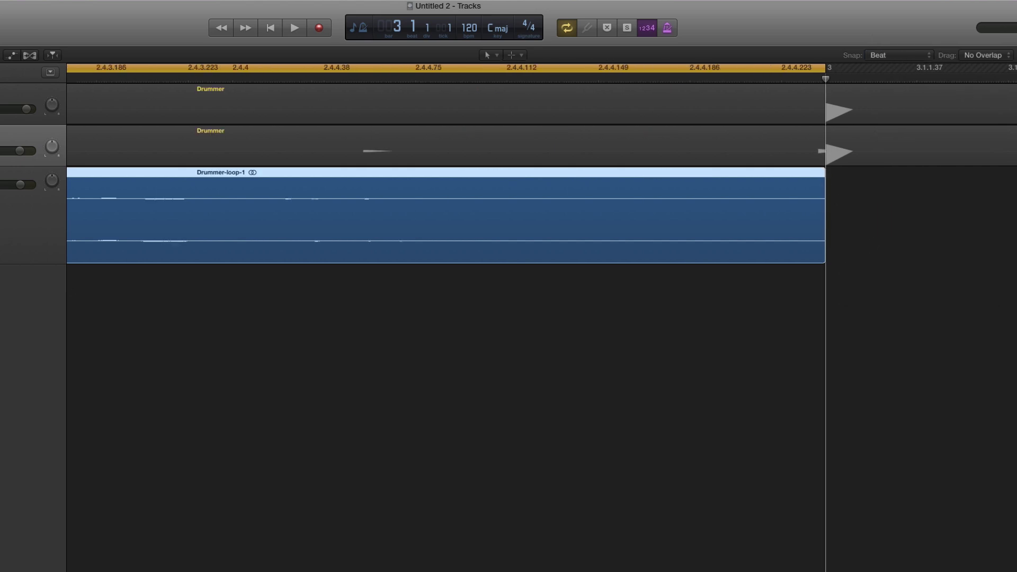
key("super+Left")
key("super+Left")
key("super+Left")
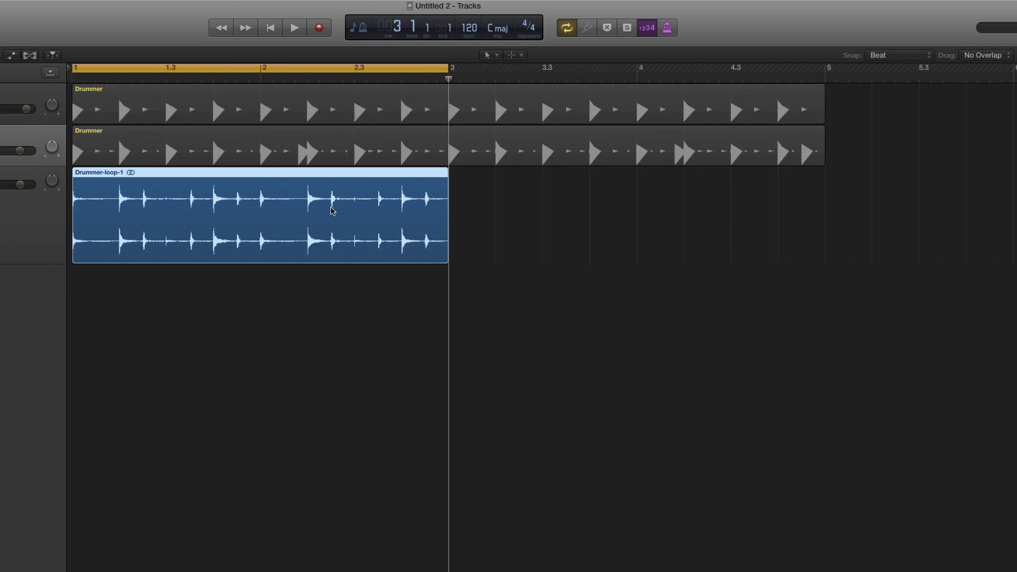
Step: Start adding Drummer-loop-1 to the loop library with type Loop and the instrument descriptor All Drums, Beats
right_click(276, 183)
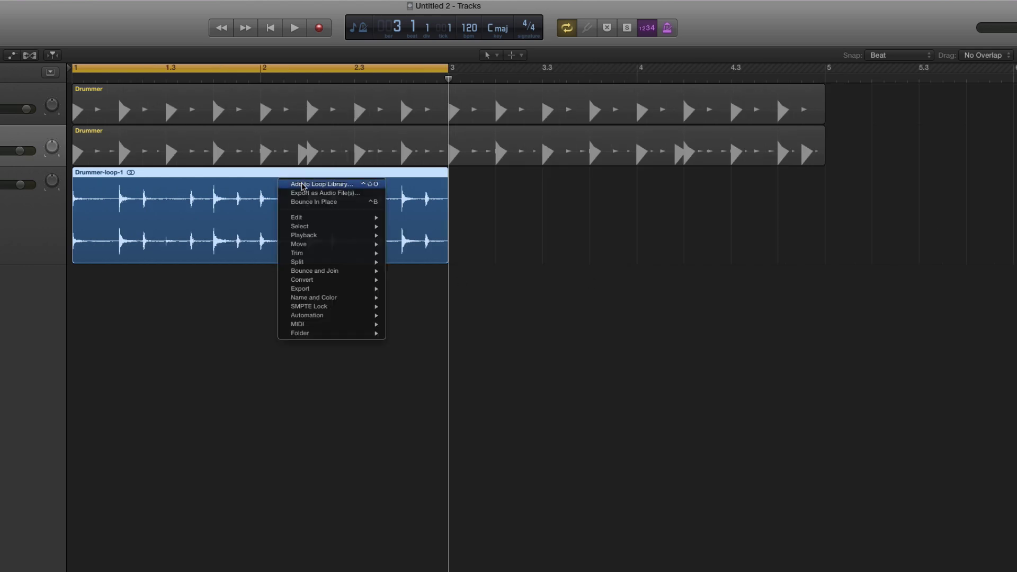
left_click(301, 182)
left_click(329, 176)
left_click(329, 154)
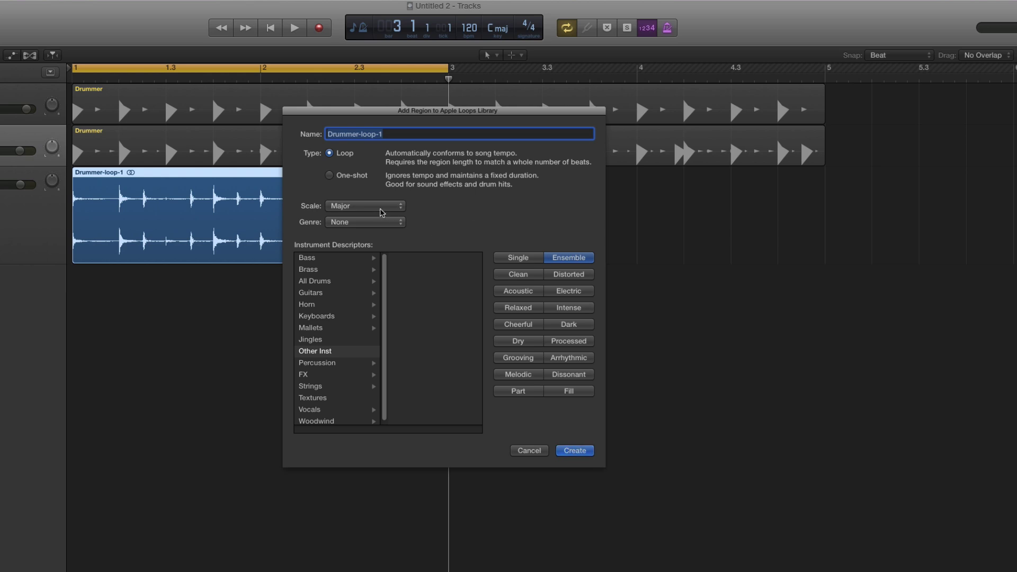
left_click(326, 284)
left_click(402, 272)
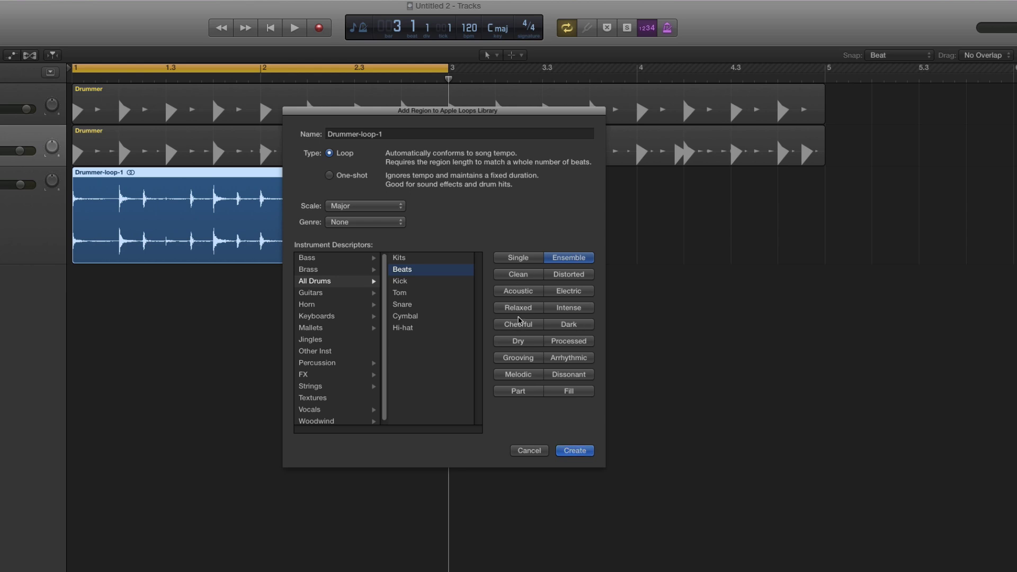
Step: Name the Apple Loop aaaa-Drummer-loop-1AAA and create it in the library
left_click(327, 134)
type("aaaa-")
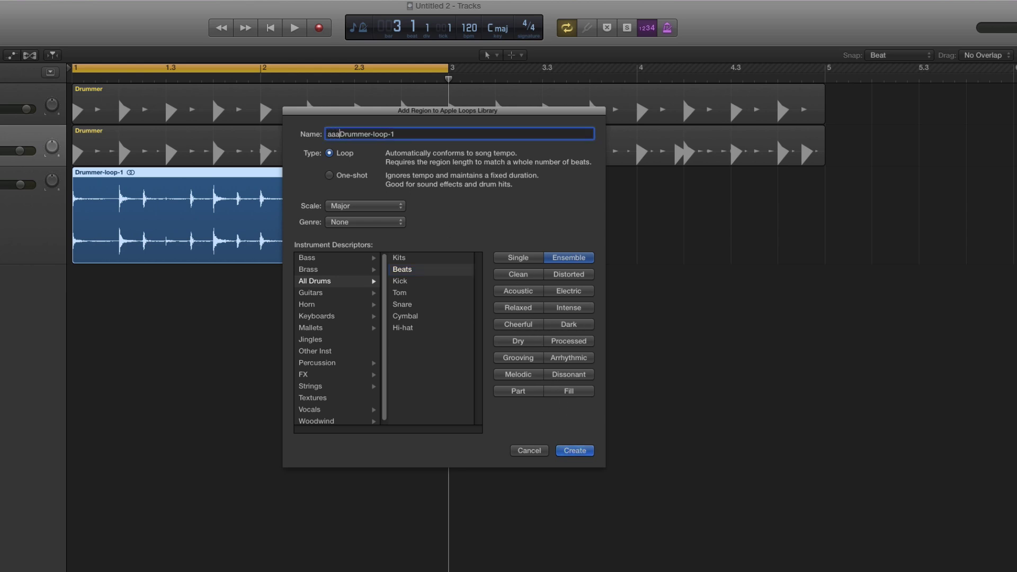
left_click(419, 134)
type("AAA")
left_click(568, 450)
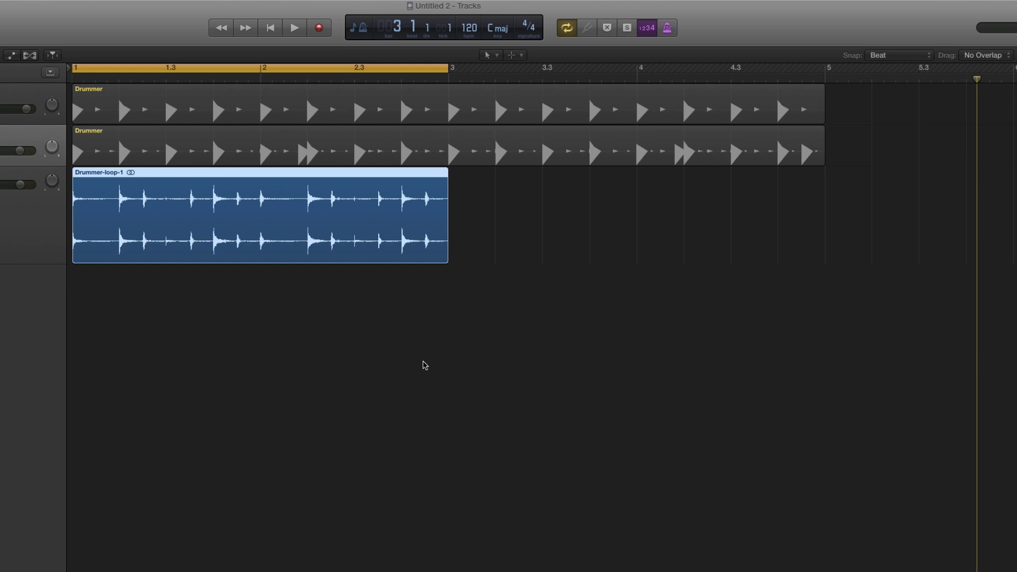
Step: Stop playback and delete the Drummer-loop-1 region together with its track
key("space")
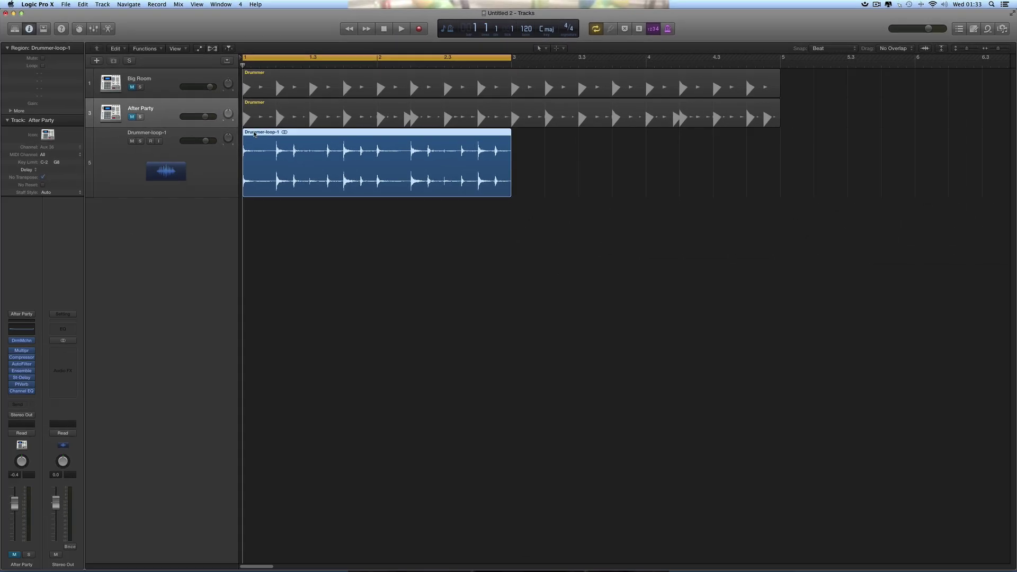
left_click(222, 155)
key("Delete")
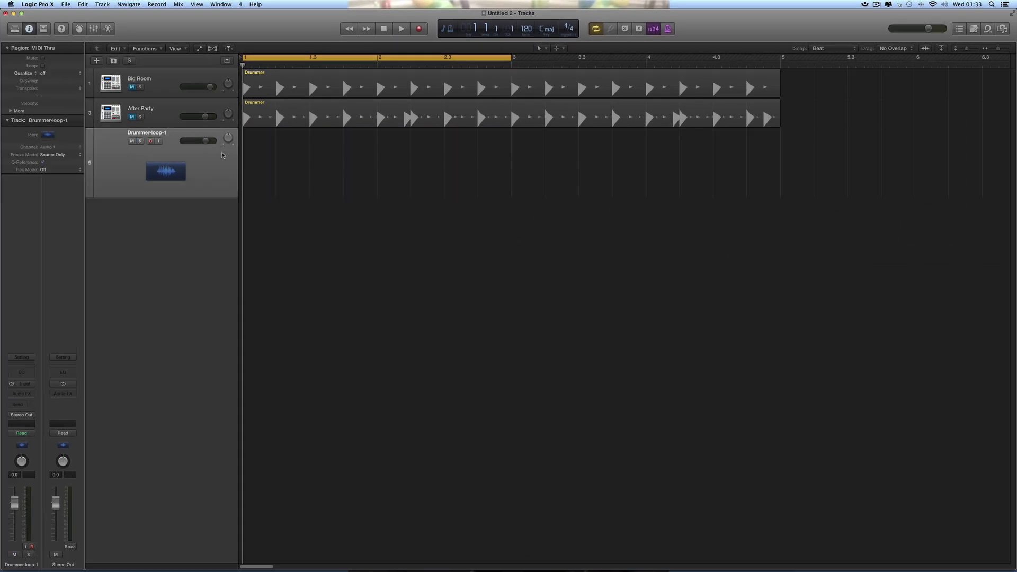
key("super+Delete")
Step: Search the loop library for "aaaa" and add aaaa-Drummer-loop-1AAA on a new track at bar 1
left_click(987, 28)
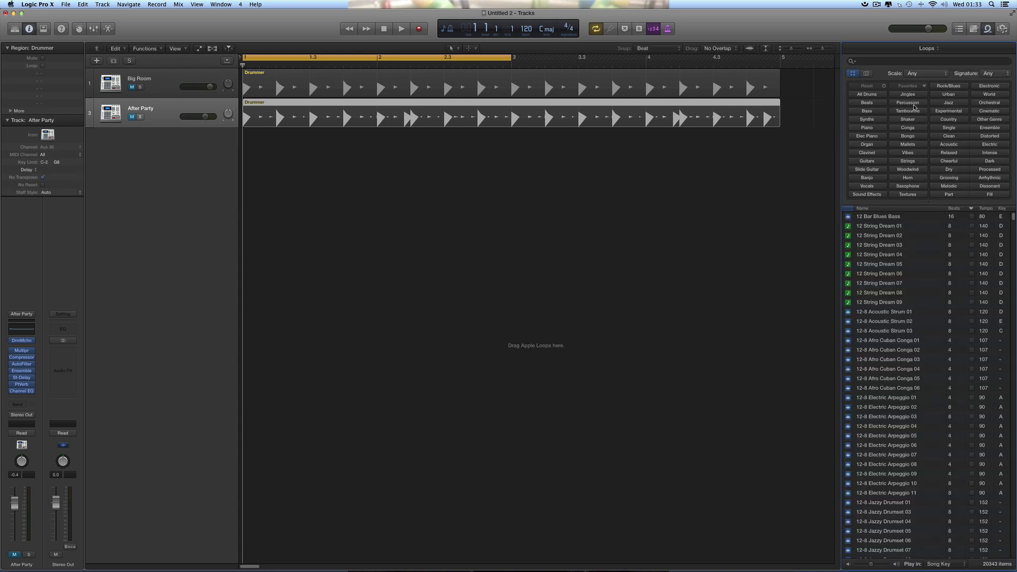
left_click(877, 61)
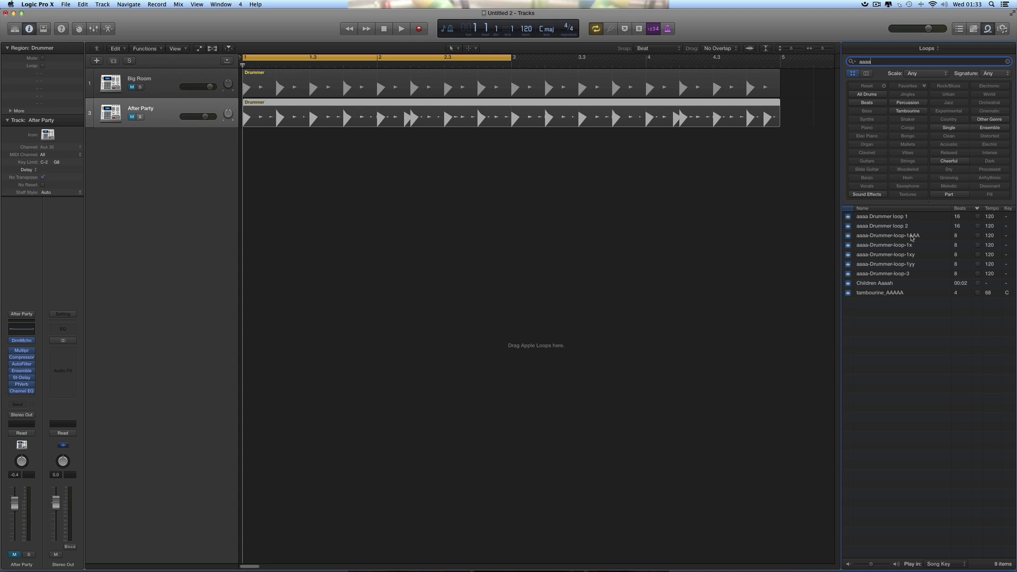
left_click_drag(910, 238, 261, 159)
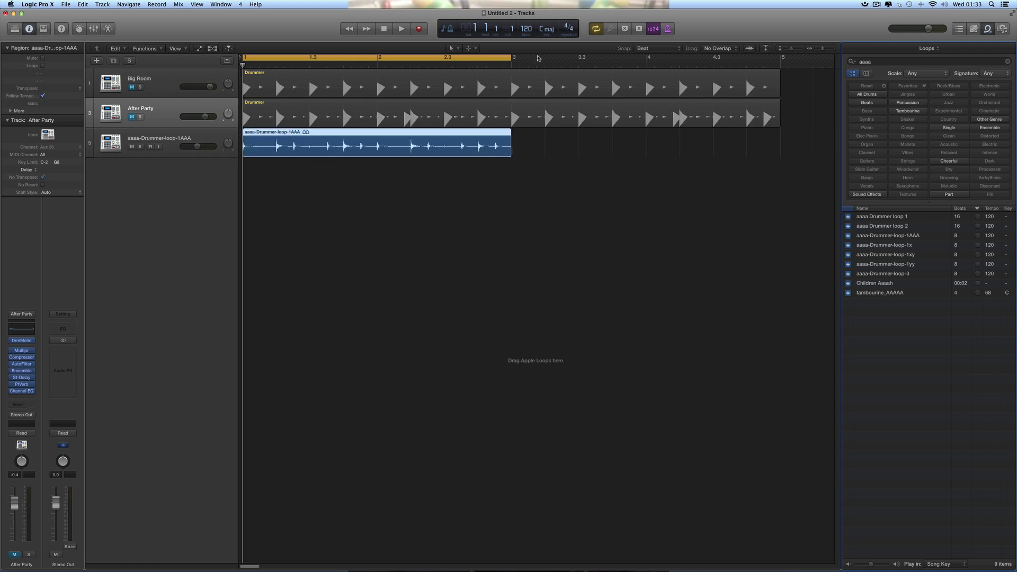
left_click(991, 31)
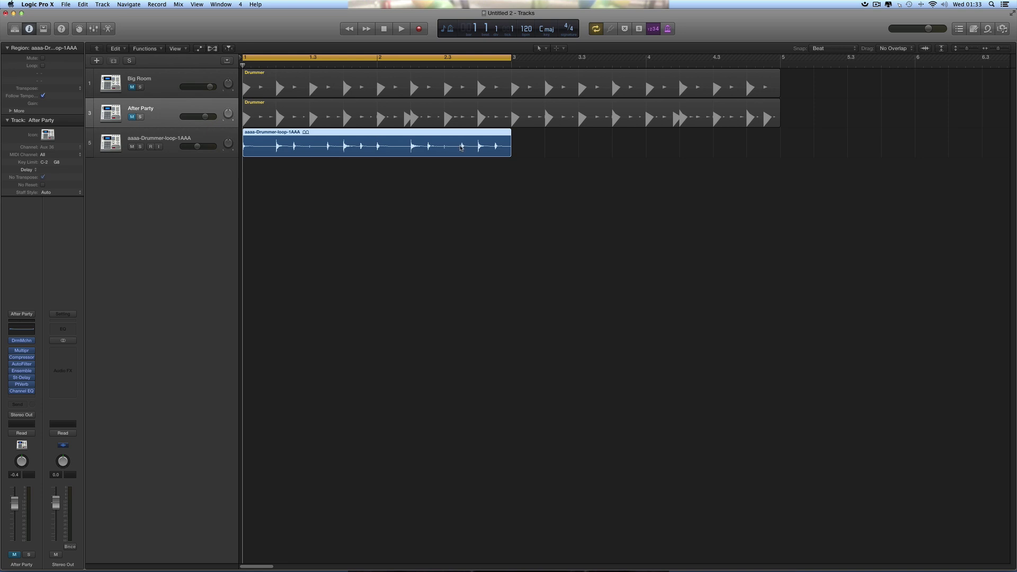
Step: Set the project tempo to 180 bpm and play the aaaa-Drummer-loop-1AAA loop
double_click(528, 33)
type("180")
key("Return")
key("space")
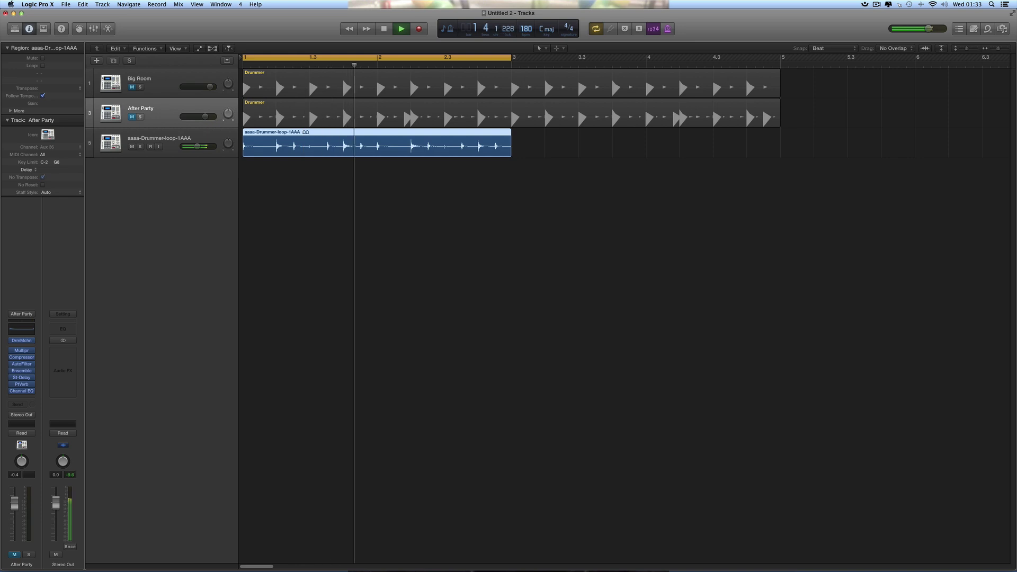
key("space")
Step: Raise the volume of the aaaa-Drummer-loop-1AAA track slightly and play the loop
left_click_drag(197, 147, 200, 146)
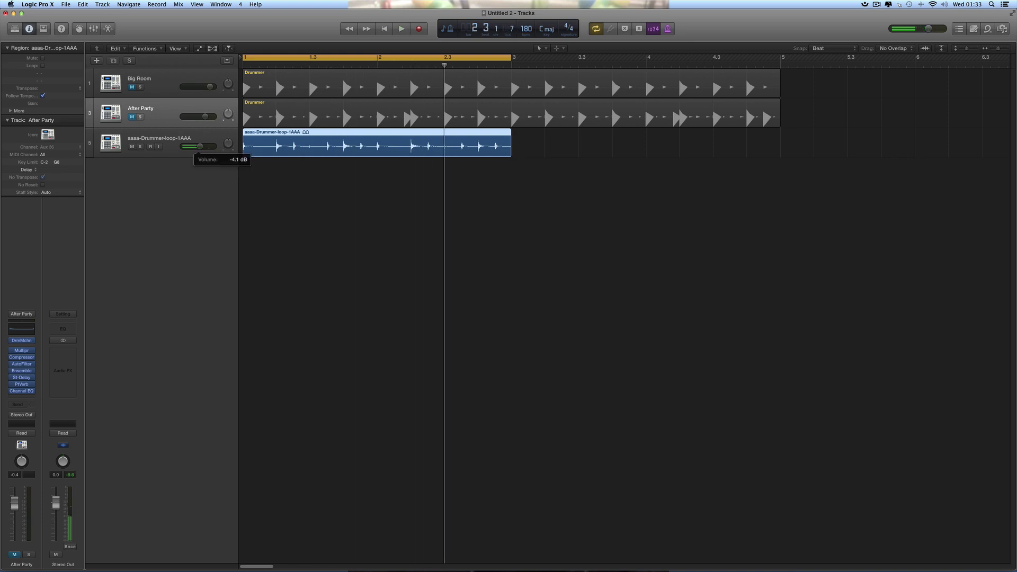
key("space")
key("space")
Step: Set the project tempo to 200 bpm and play the aaaa-Drummer-loop-1AAA loop
double_click(528, 30)
type("200")
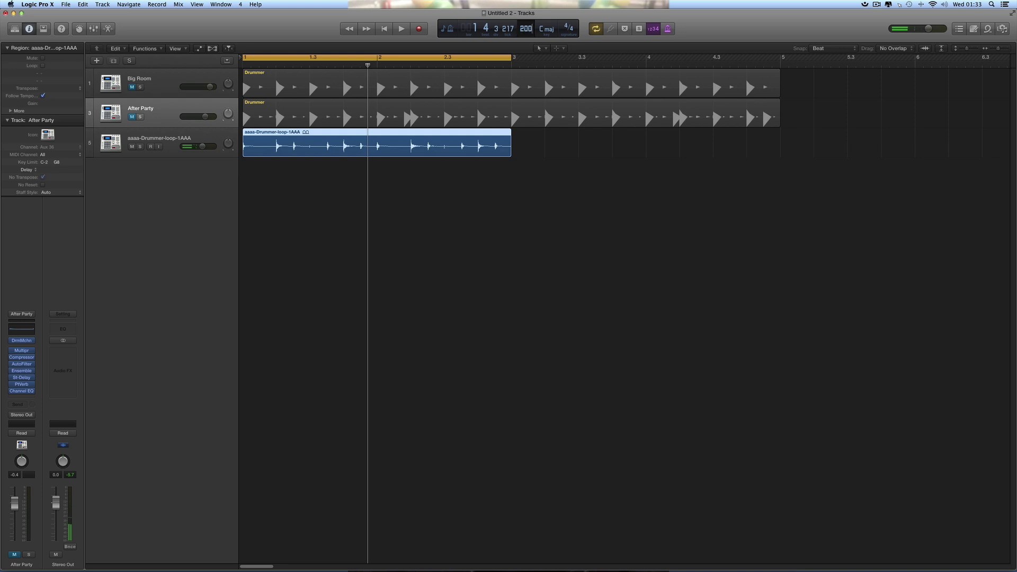
key("Return")
key("space")
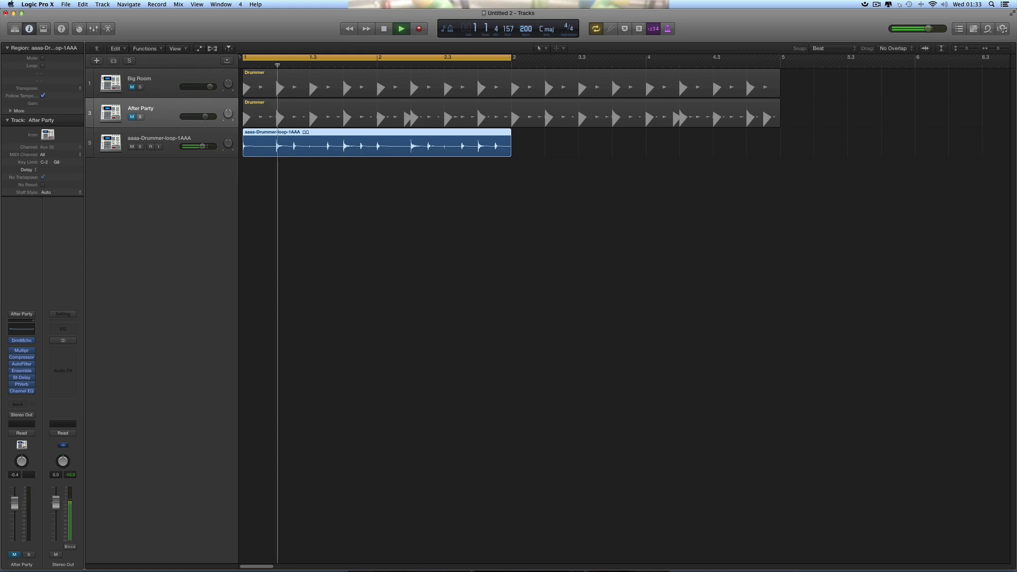
key("space")
Step: Set the project tempo to 100 bpm
double_click(526, 29)
type("100")
key("Return")
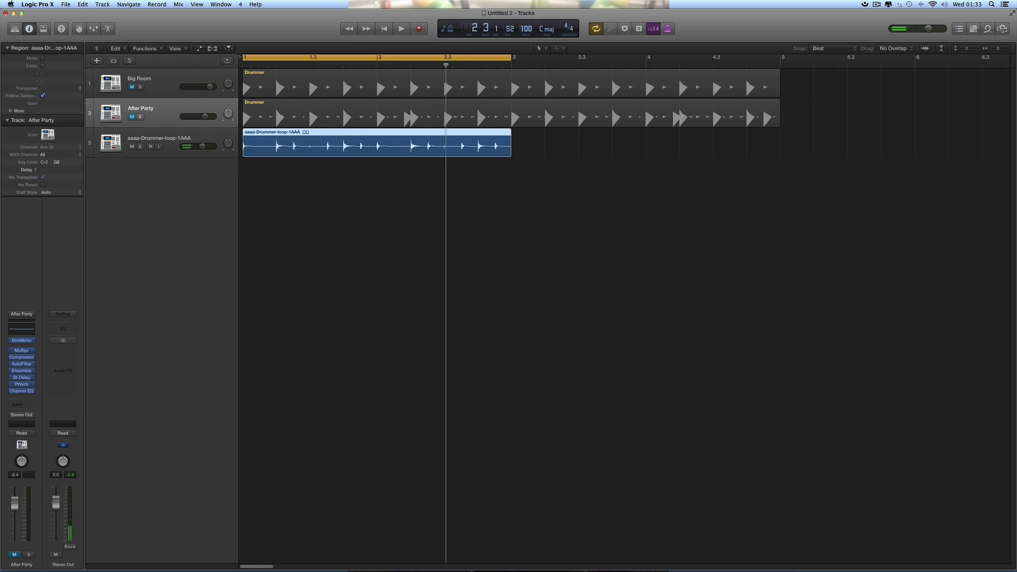
Step: Mute the aaaa-Drummer-loop-1AAA track and add the project's funkkkkkkk_bass_xx audio on a new track starting at bar 1
key("space")
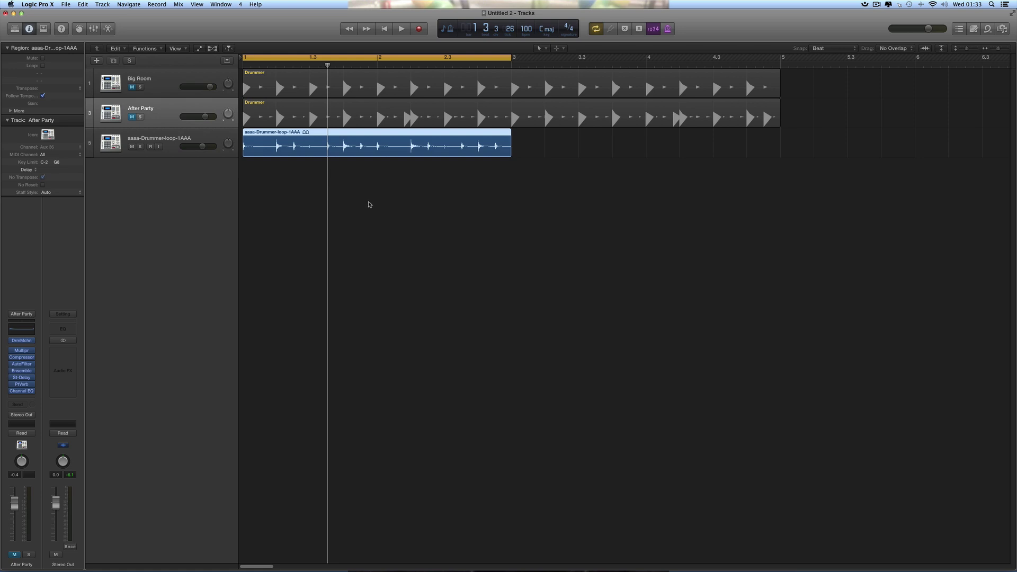
left_click(133, 146)
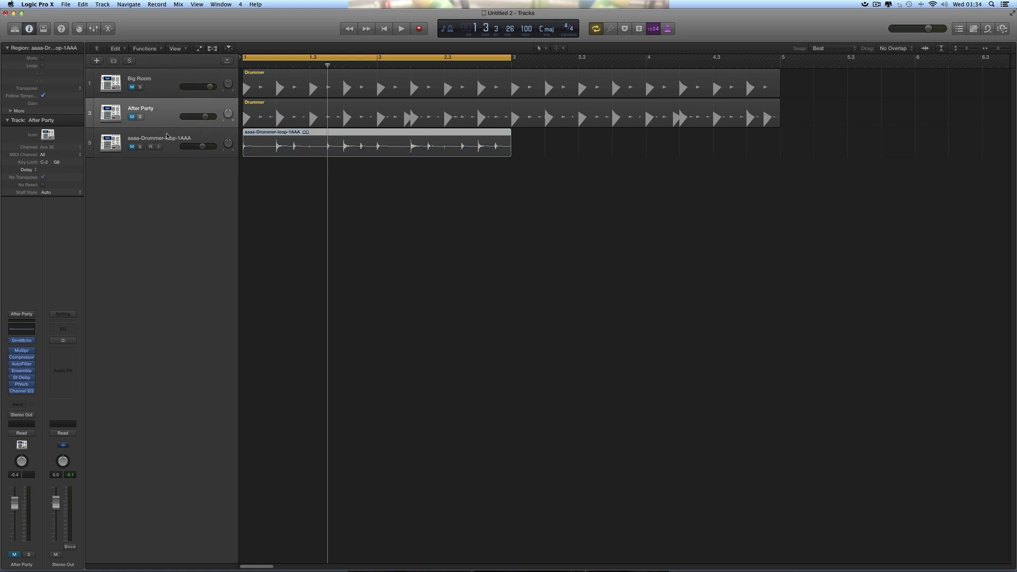
left_click(1002, 28)
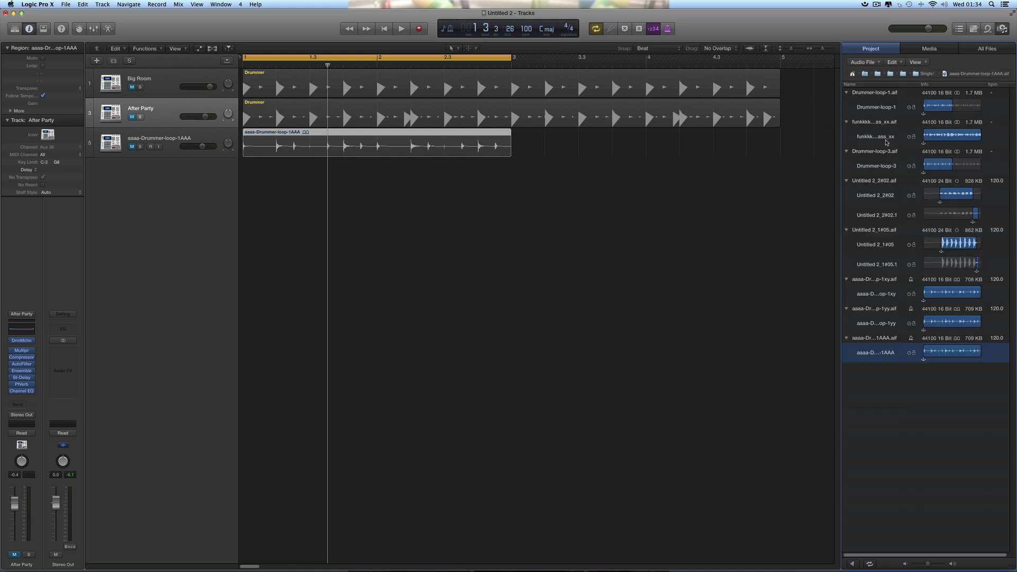
left_click_drag(890, 126, 243, 162)
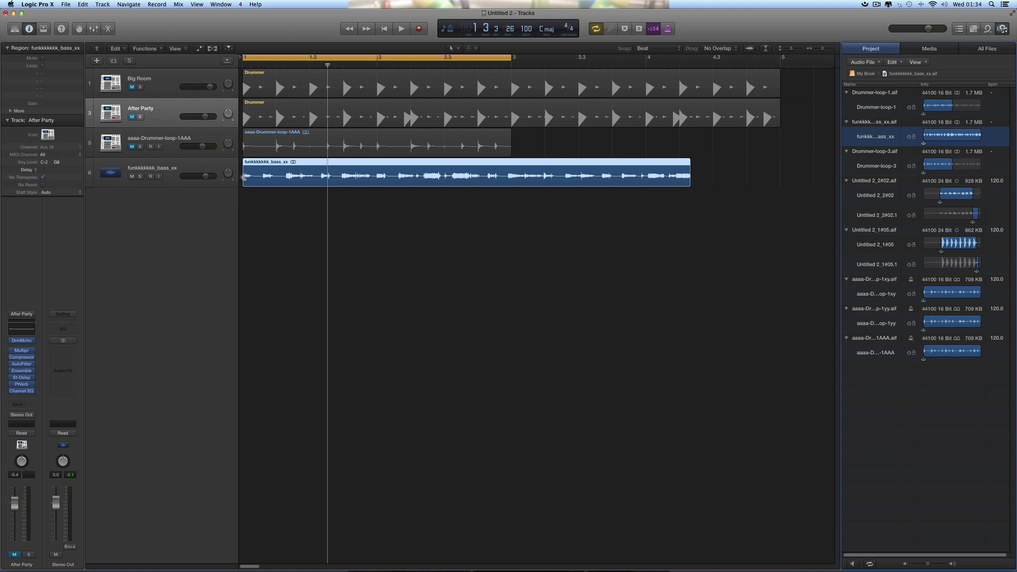
left_click(1001, 29)
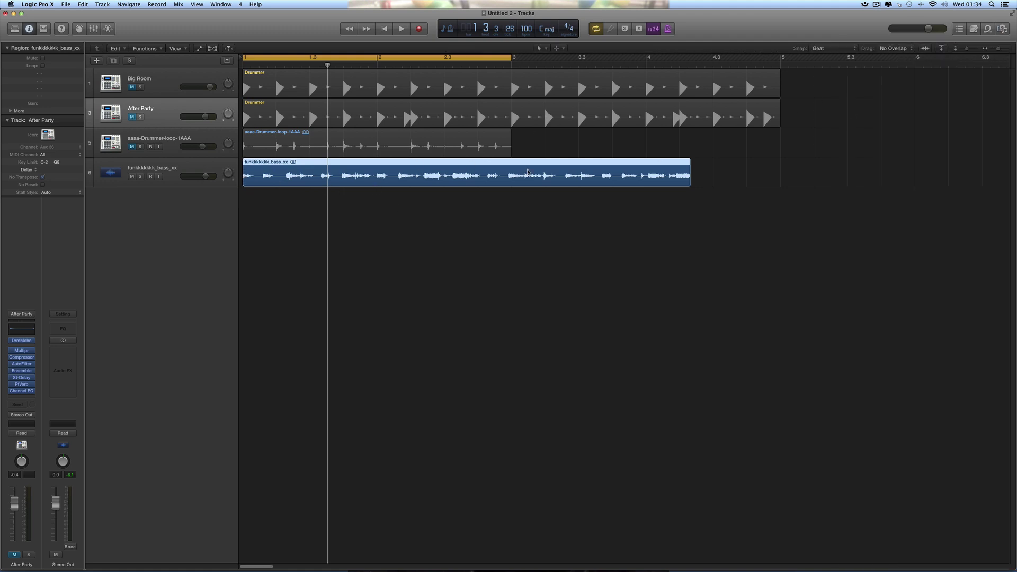
Step: Set the project tempo to 120 bpm and extend the cycle range to bar 5
double_click(526, 28)
type("120")
key("Return")
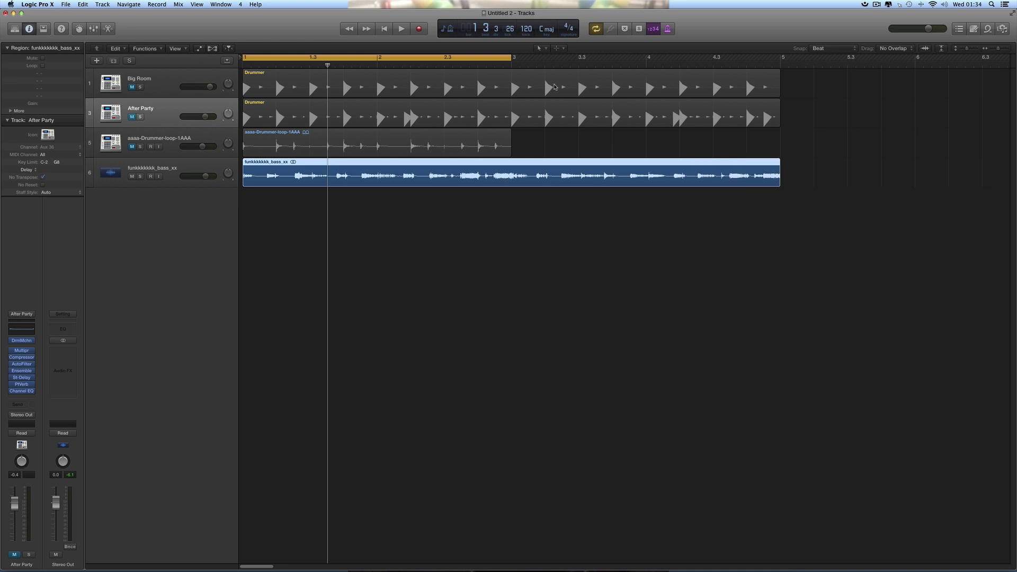
left_click_drag(509, 59, 773, 89)
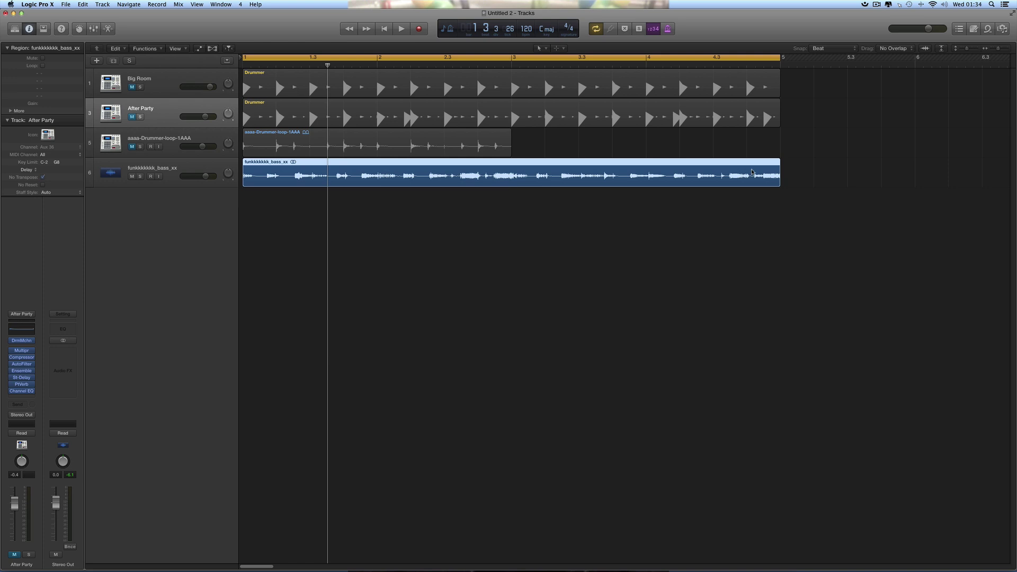
Step: Unmute the Big Room drummer track and play it together with the bass region
key("space")
left_click(132, 87)
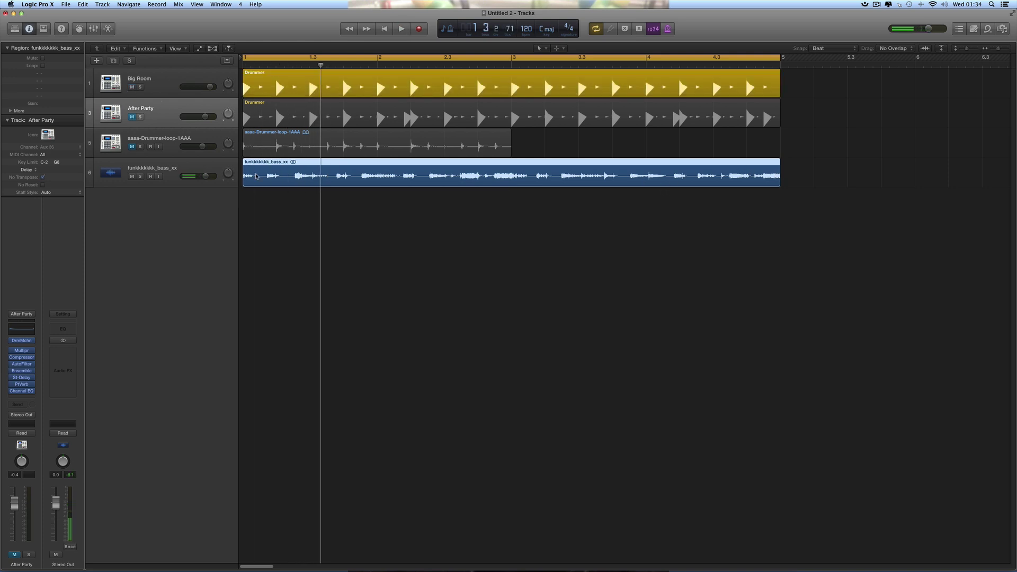
key("space")
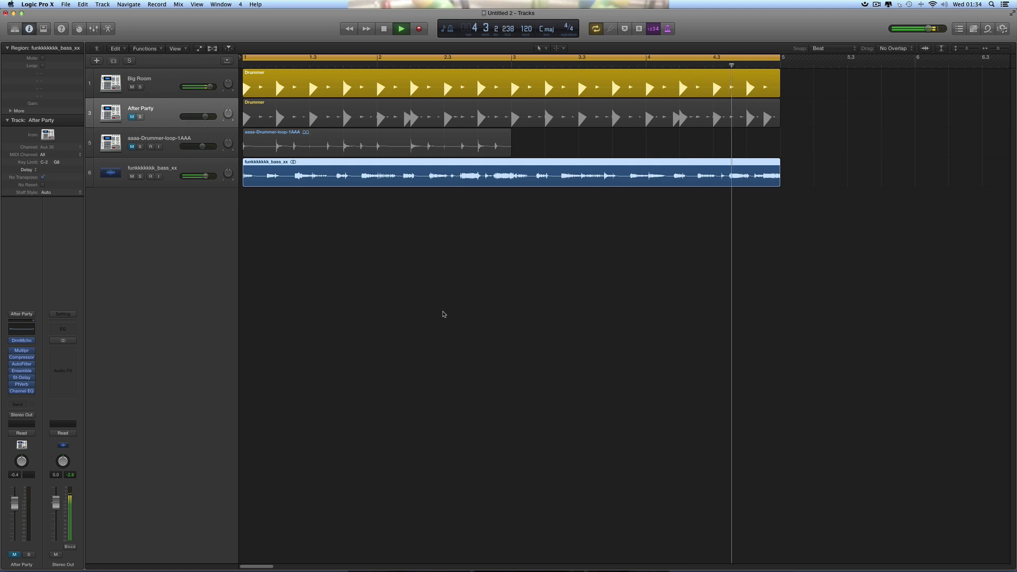
key("space")
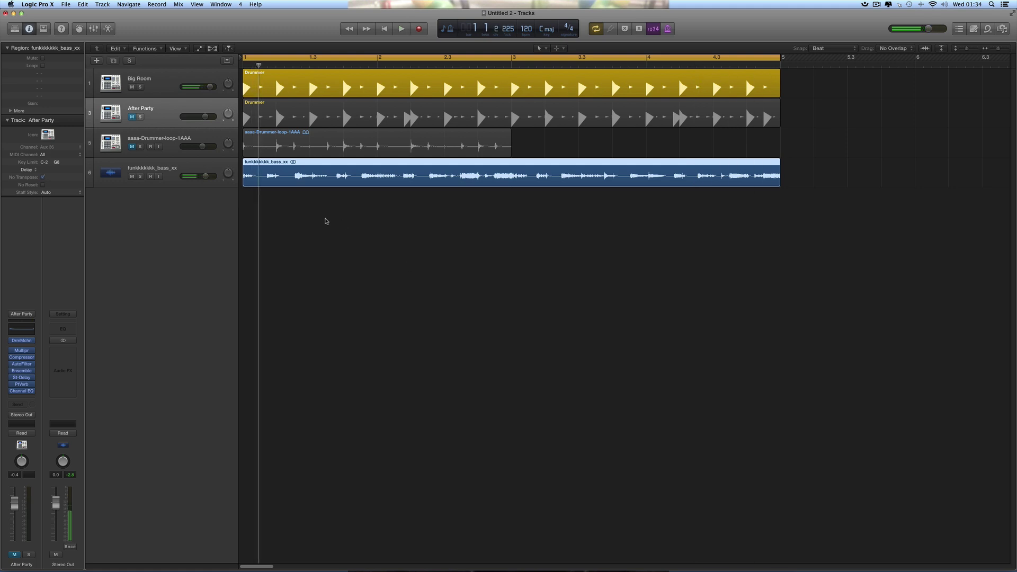
Step: Mute the Big Room track, unmute the After Party track and play it together with the bass region
left_click(131, 87)
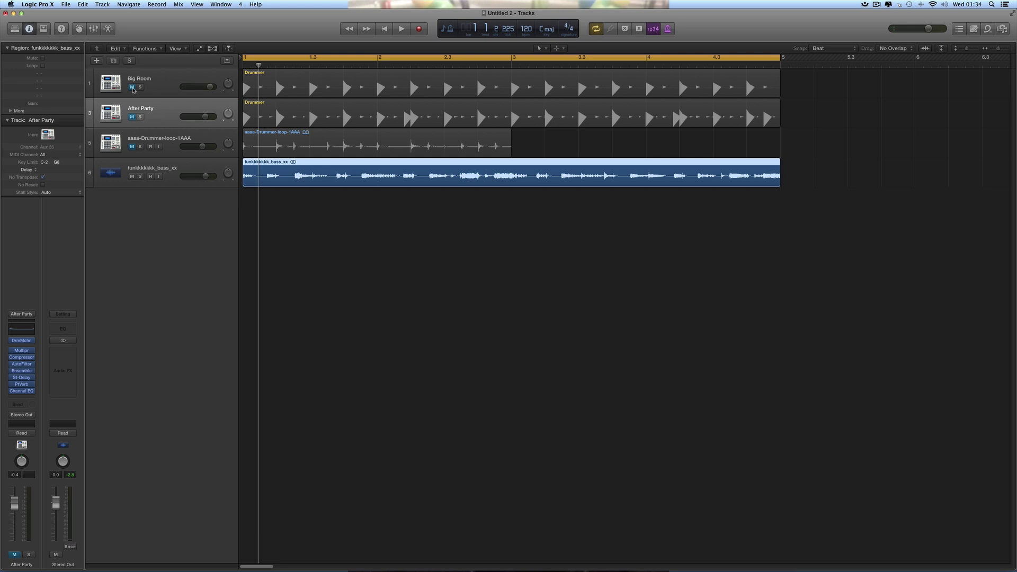
left_click(132, 117)
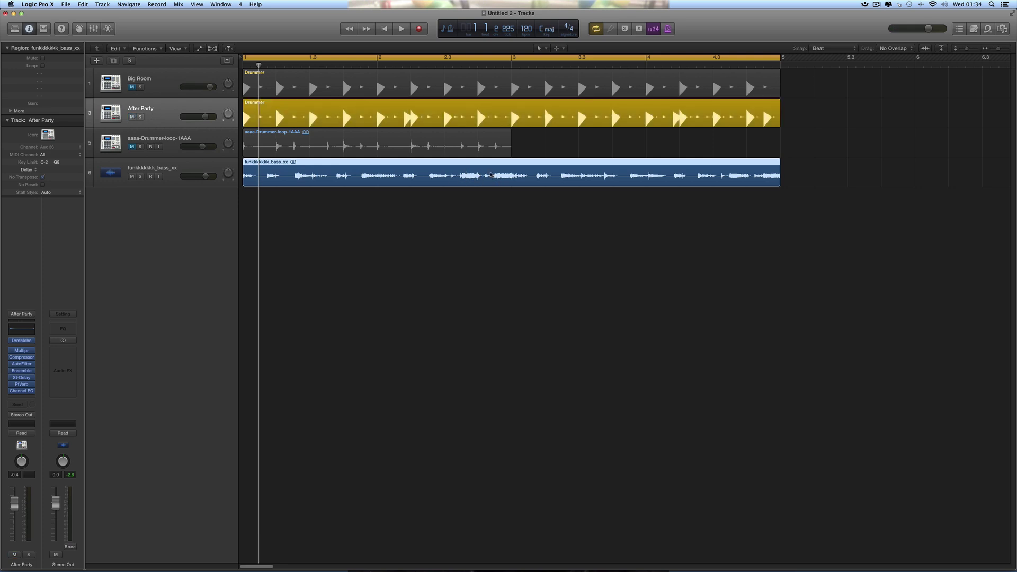
left_click(361, 116)
left_click(422, 182)
key("space")
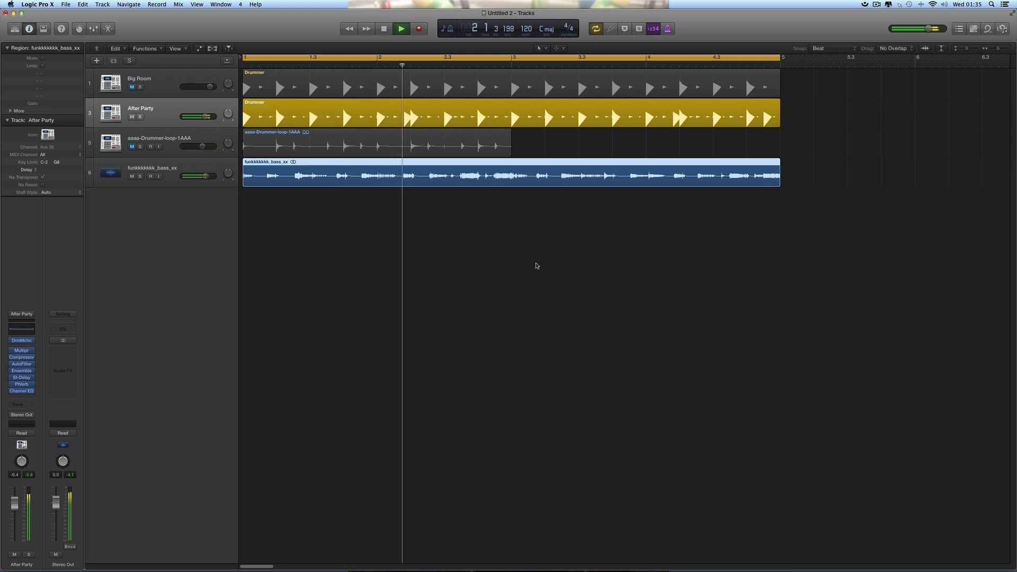
key("space")
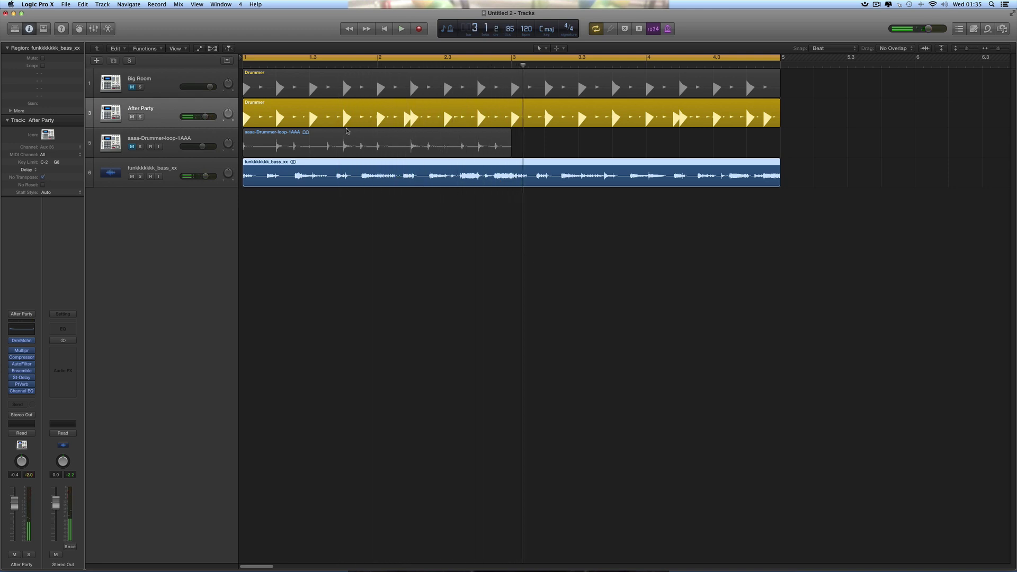
Step: Select the bass region and enable Flex on the funkkkkkkk_bass_xx track
left_click(304, 118)
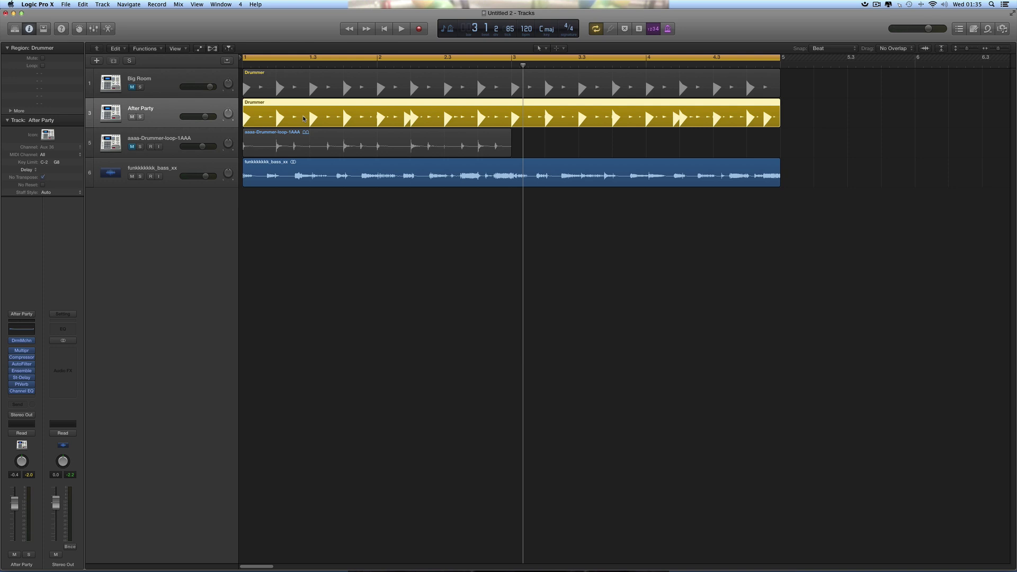
left_click(327, 178)
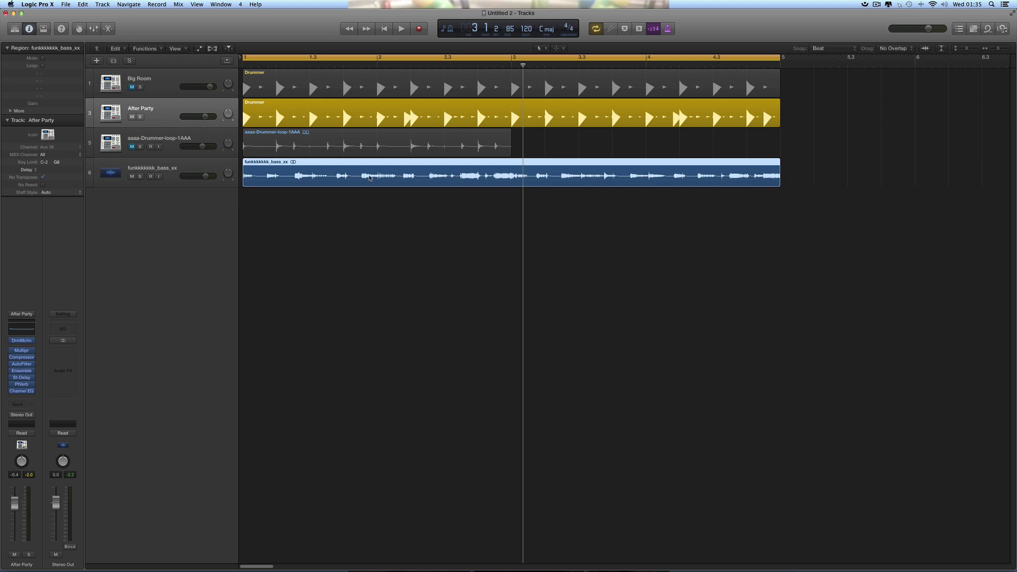
left_click(212, 48)
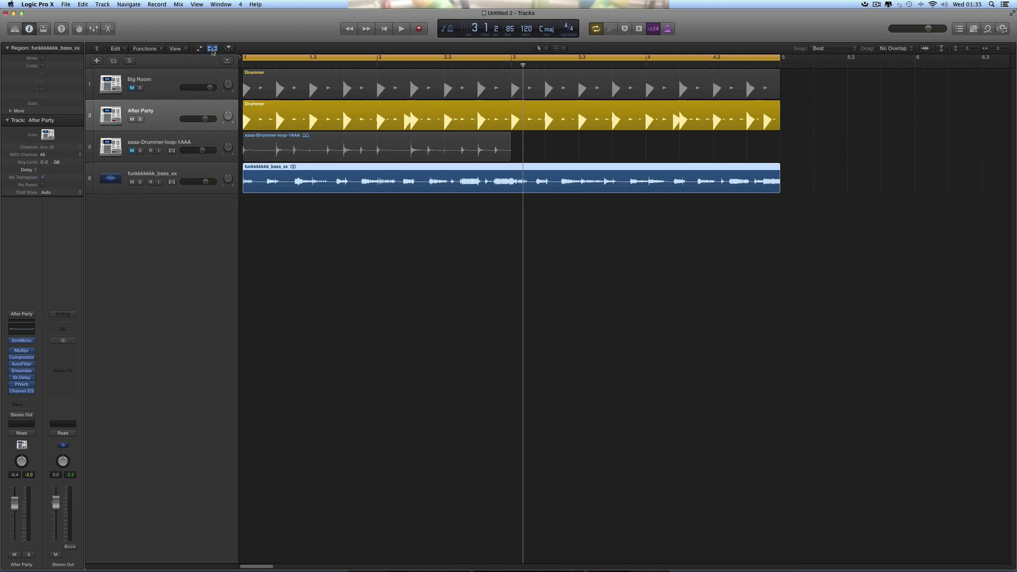
left_click(172, 178)
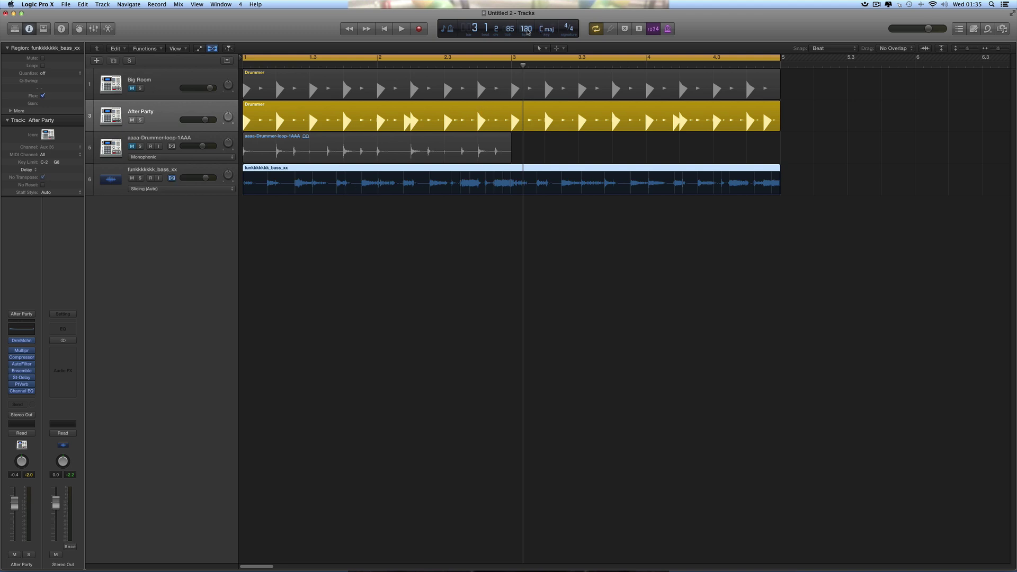
Step: Set the project tempo to 130 bpm and play the flexed bass with the After Party drums
type("12")
key("BackSpace")
type("30")
key("Return")
key("space")
Step: Set the project tempo to 160 bpm and play the flexed bass with the After Party drums
double_click(526, 29)
type("160")
key("Return")
key("space")
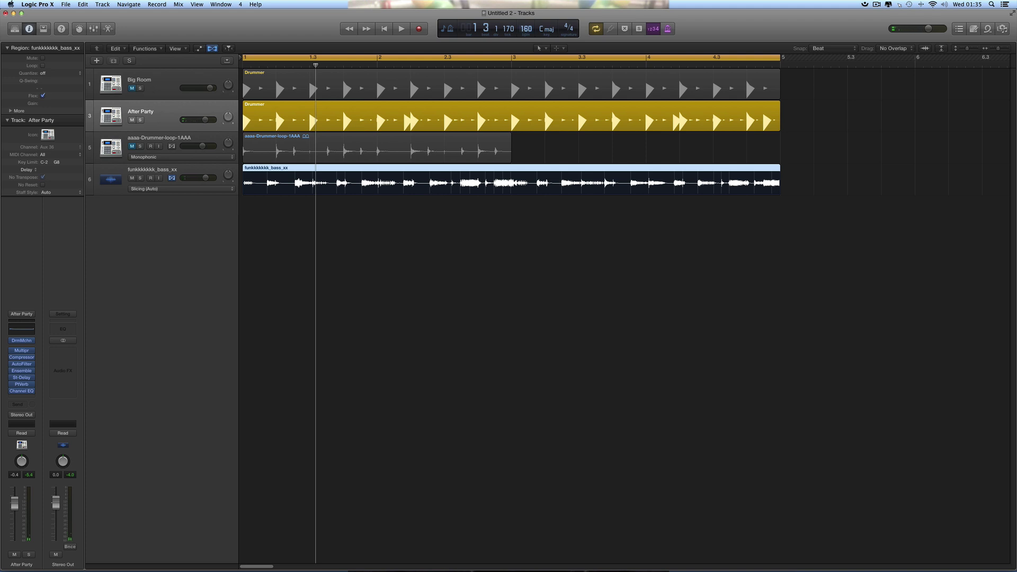
Step: Set the project tempo to 100 bpm and play the flexed bass with the After Party drums
type("100")
key("Return")
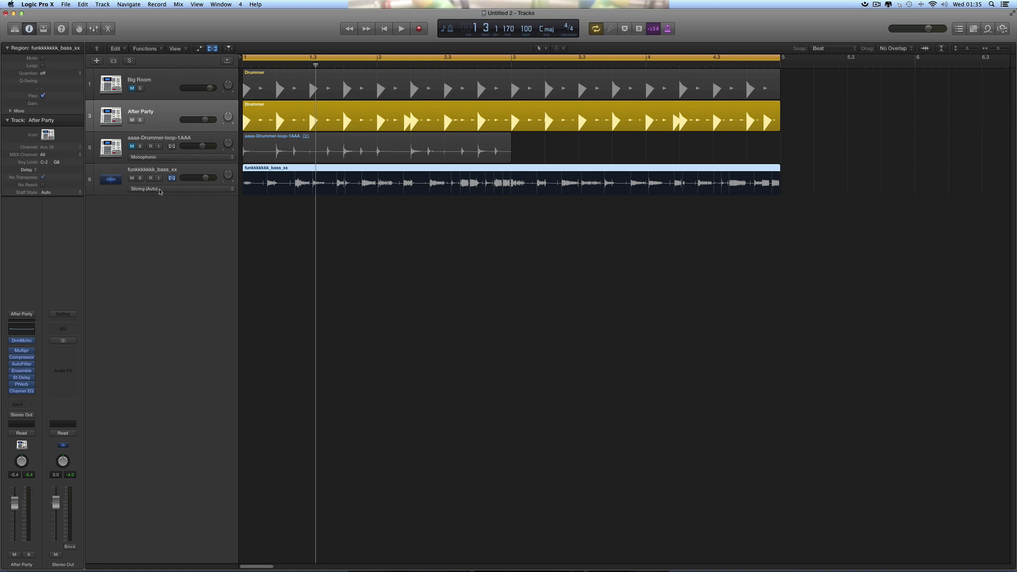
key("space")
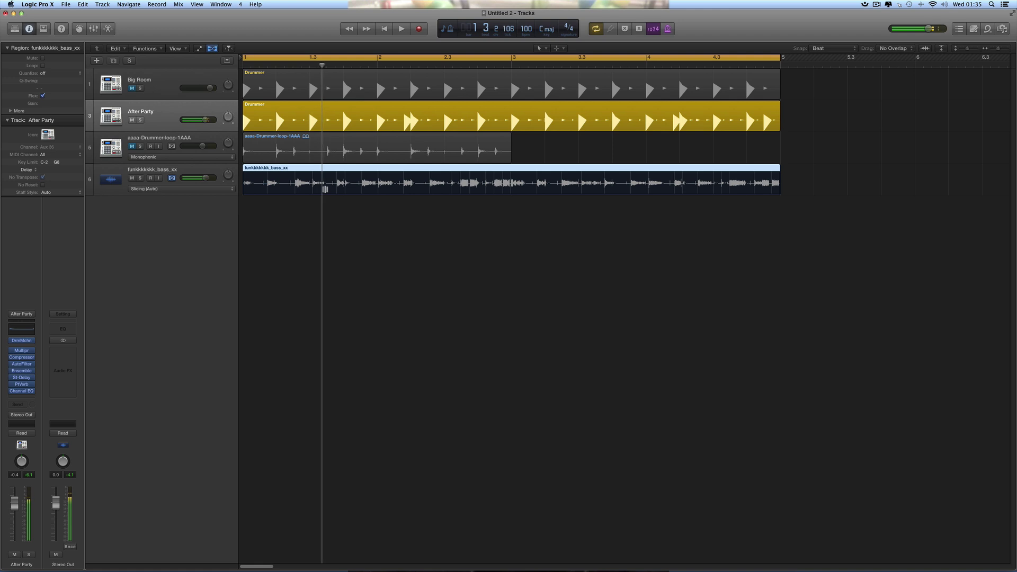
Step: Change the bass track's Flex Time algorithm to Rhythmic and play the arrangement
left_click(174, 192)
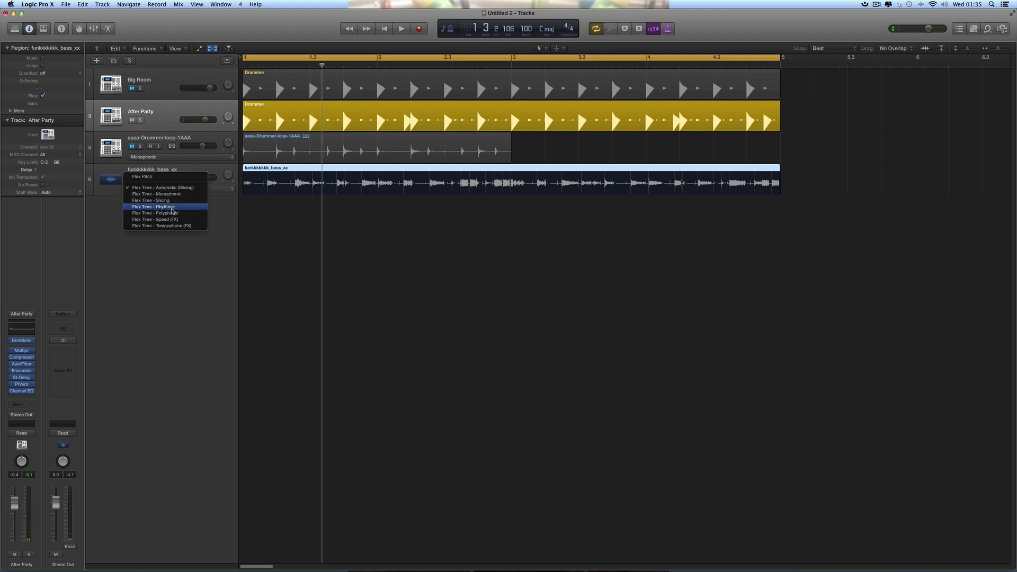
left_click(172, 207)
key("space")
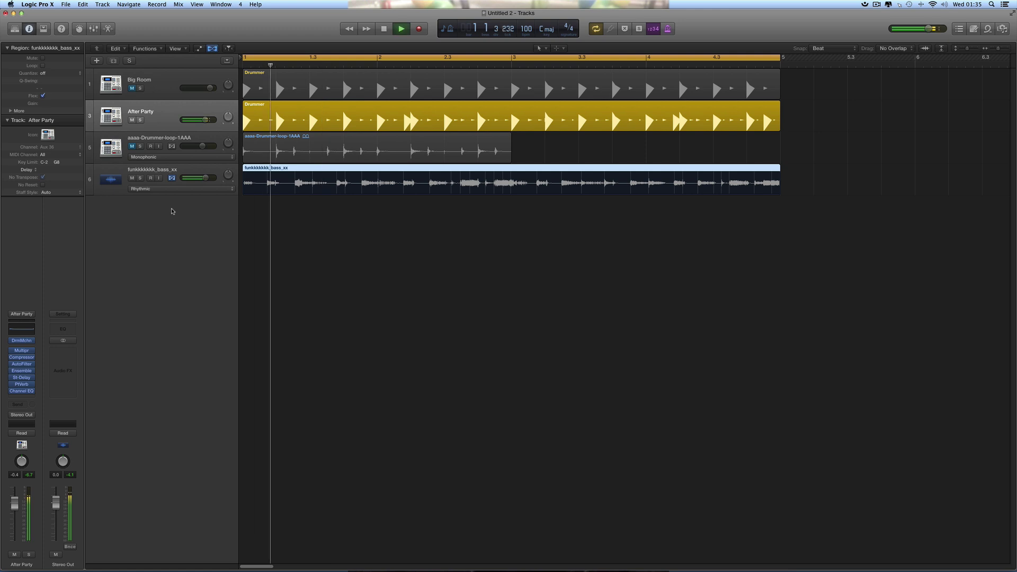
Step: Change the bass track's Flex Time algorithm to Polyphonic and play the arrangement
left_click(179, 192)
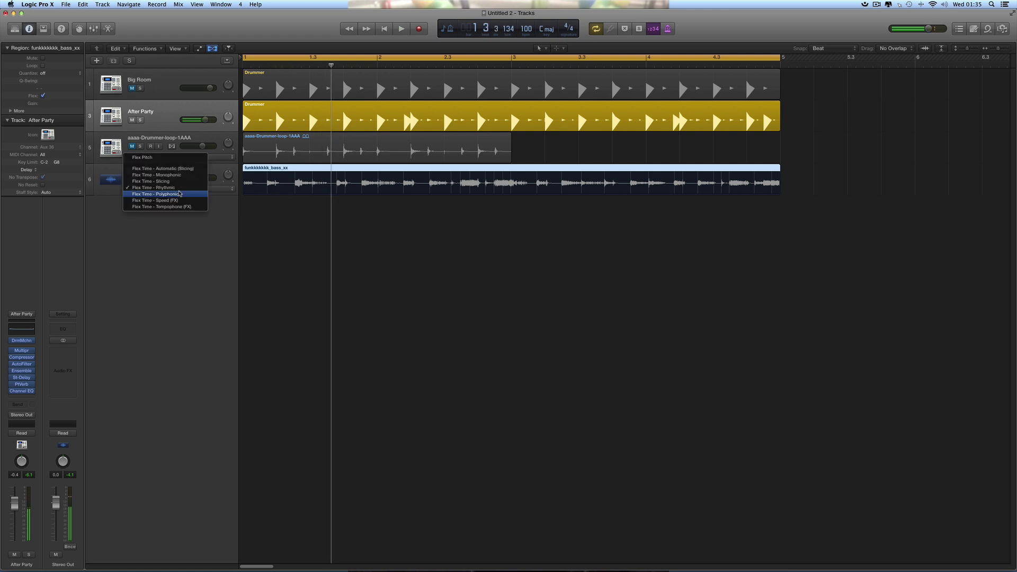
left_click(178, 194)
key("space")
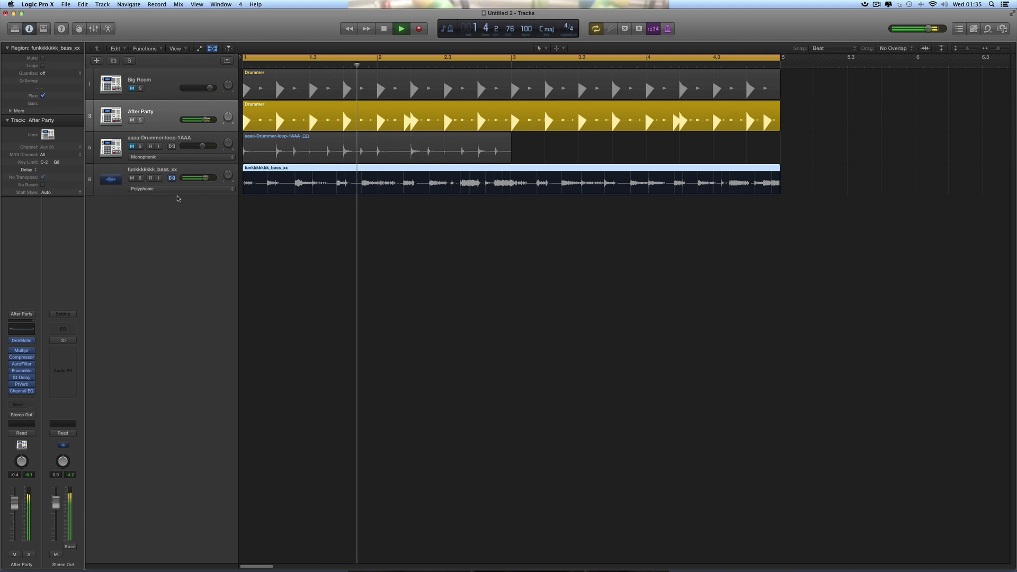
key("space")
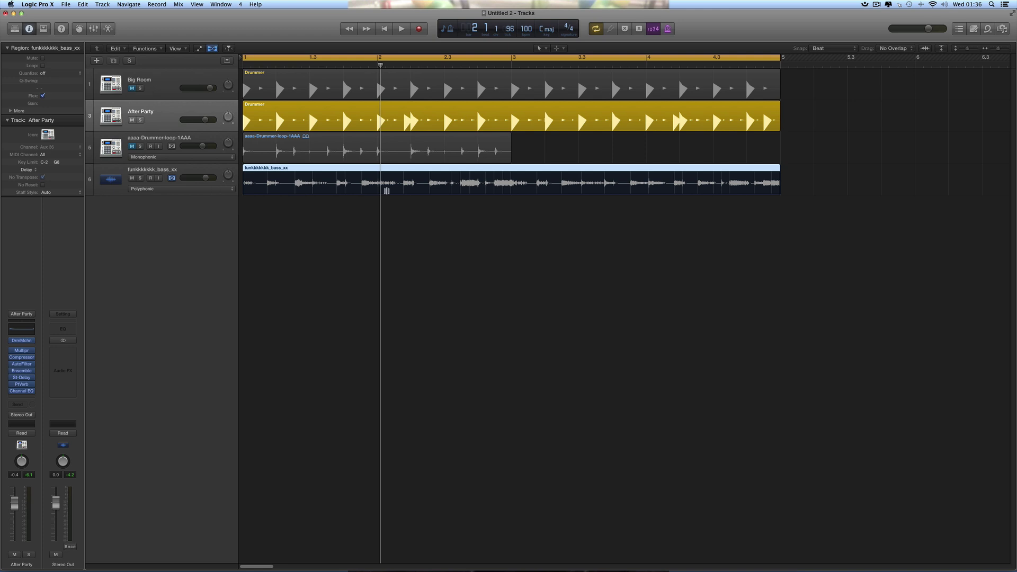
Step: Set the project tempo back to 120 bpm and play the bass with the After Party drums
double_click(526, 29)
type("120")
key("Return")
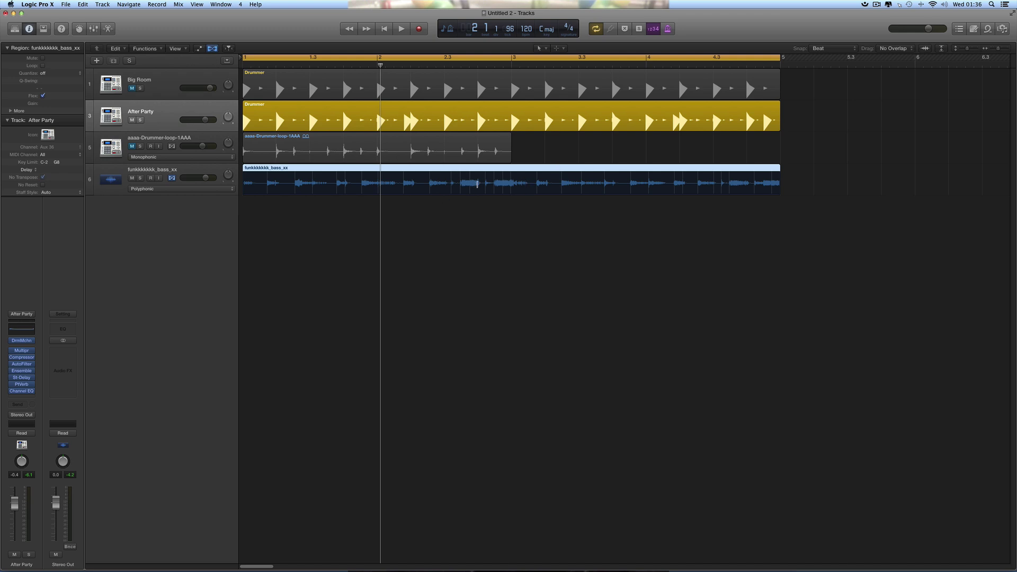
key("space")
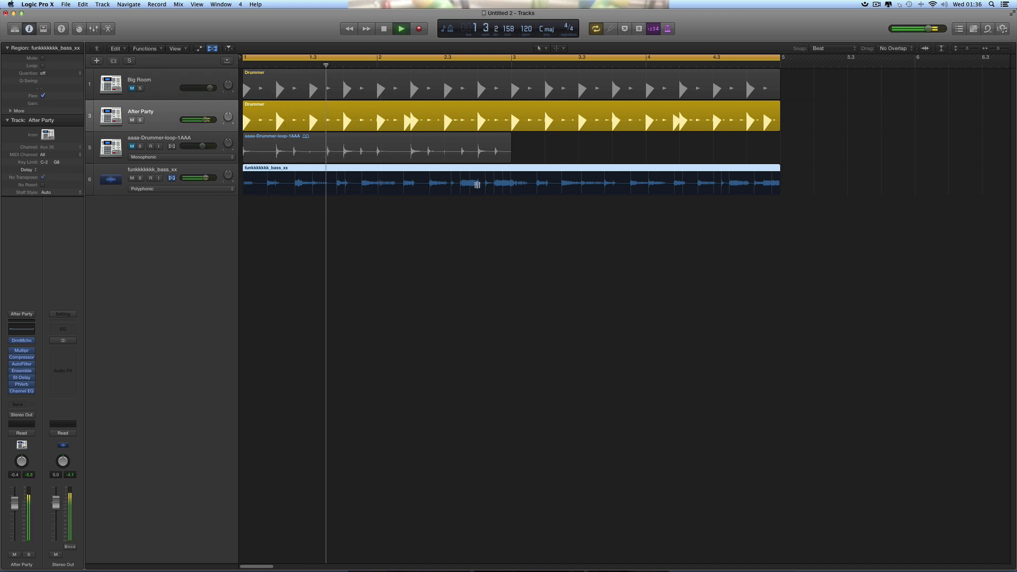
key("space")
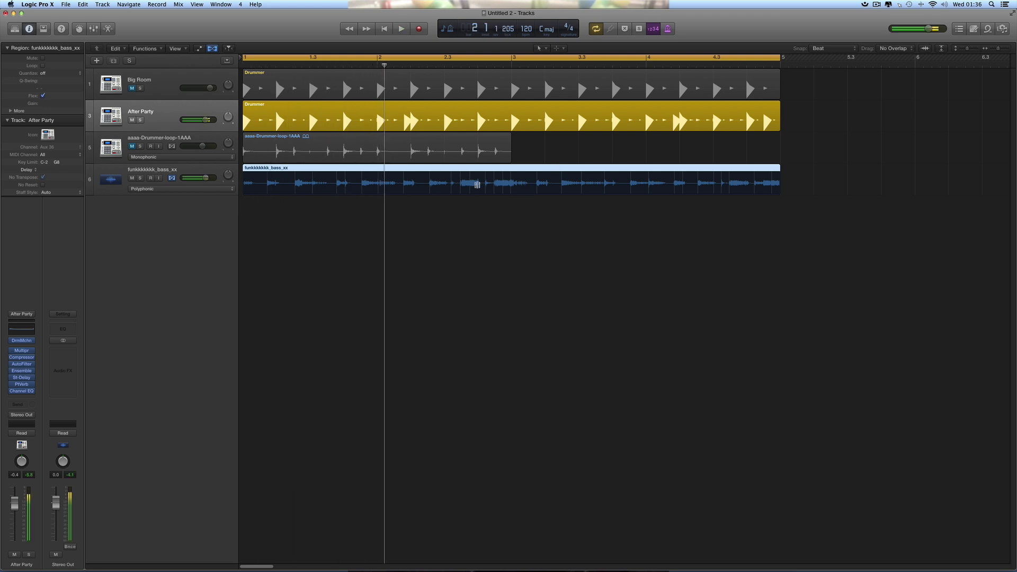
Step: Quantize the funkkkkkkk_bass_xx region to 1/16 Swing C and play it with the After Party drums
left_click(159, 112)
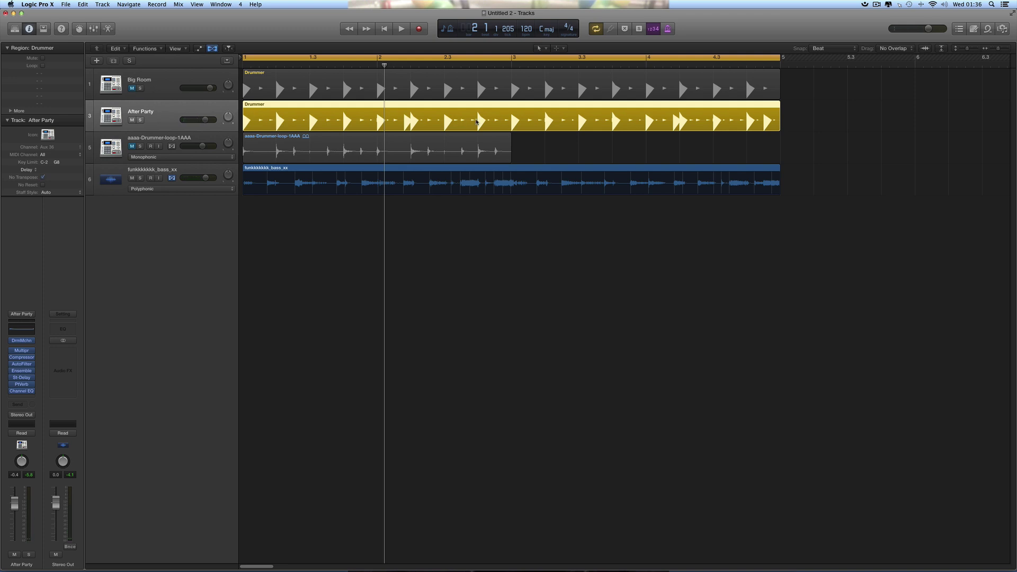
left_click(422, 169)
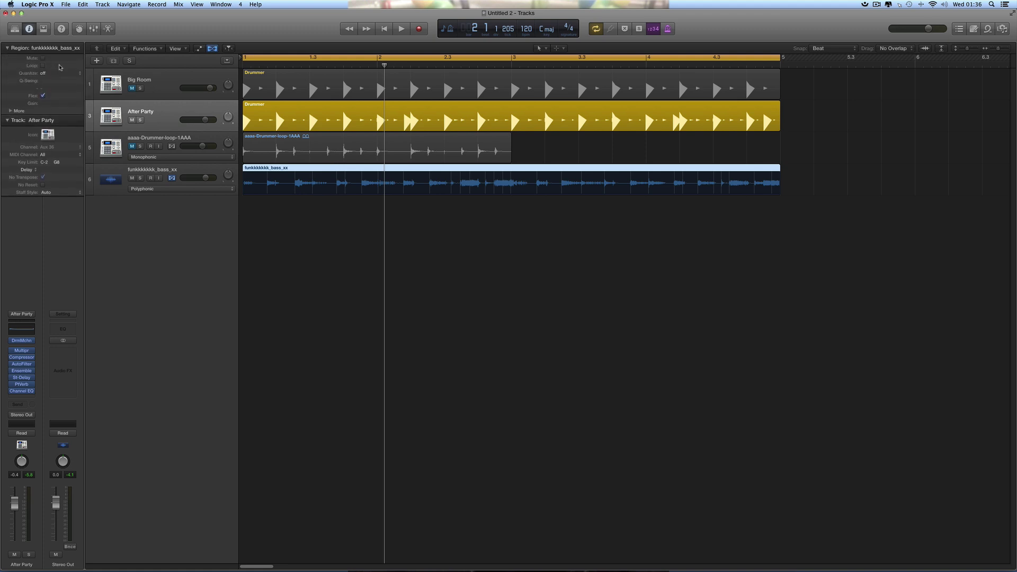
left_click(78, 75)
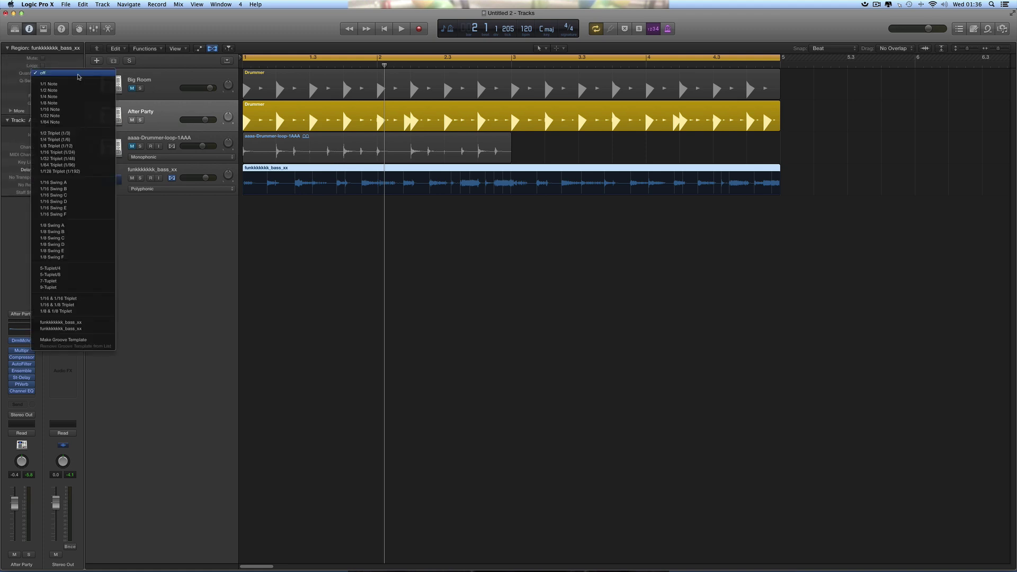
left_click(68, 195)
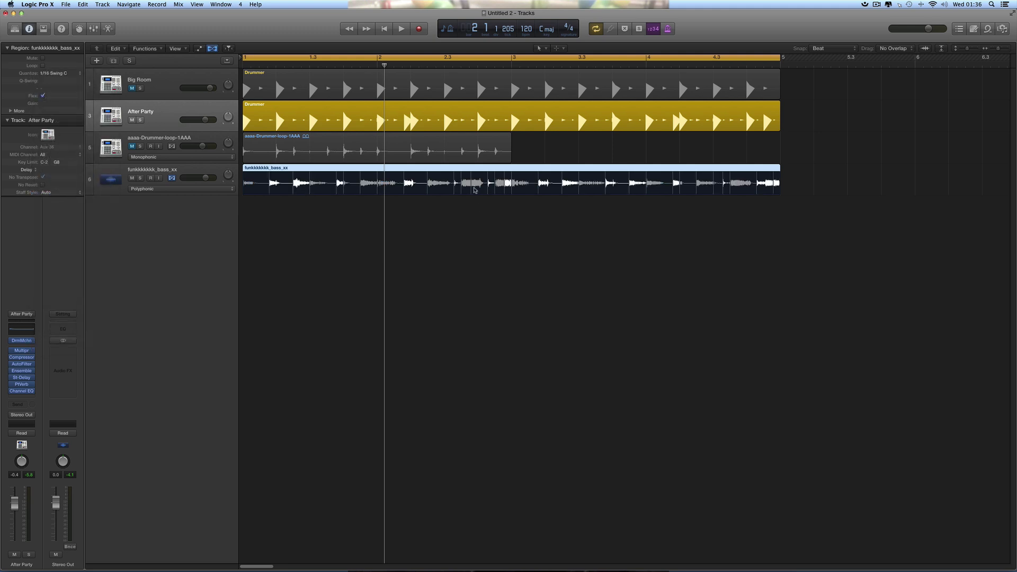
key("space")
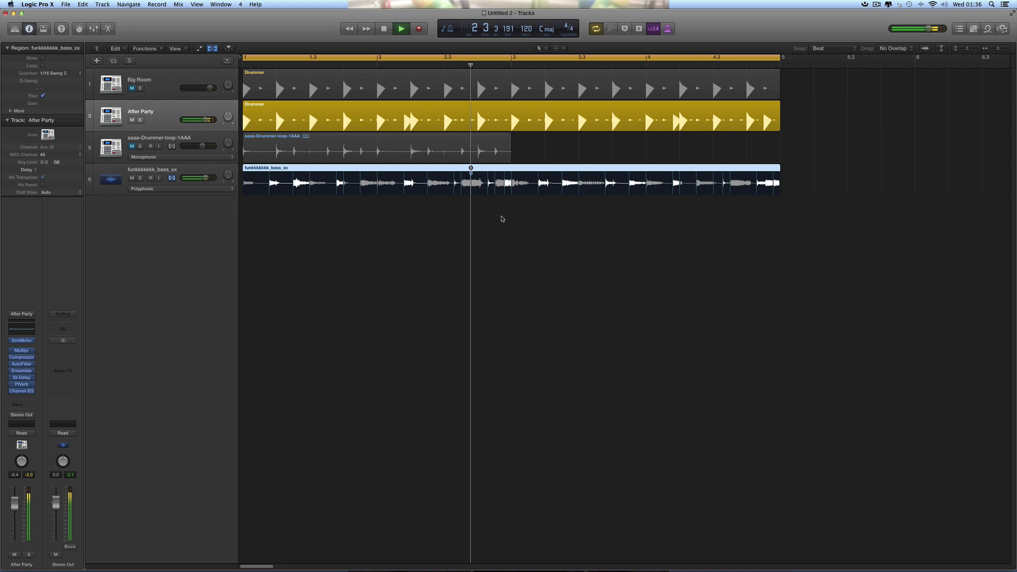
key("space")
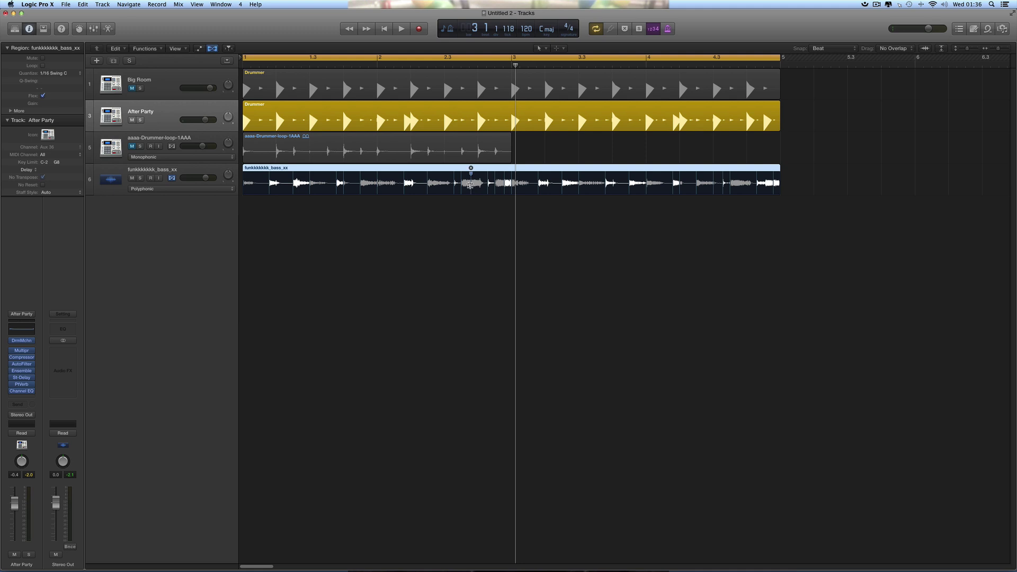
Step: Play the swung bass with the drums and turn off quantization for the funkkkkkkk_bass_xx region
key("space")
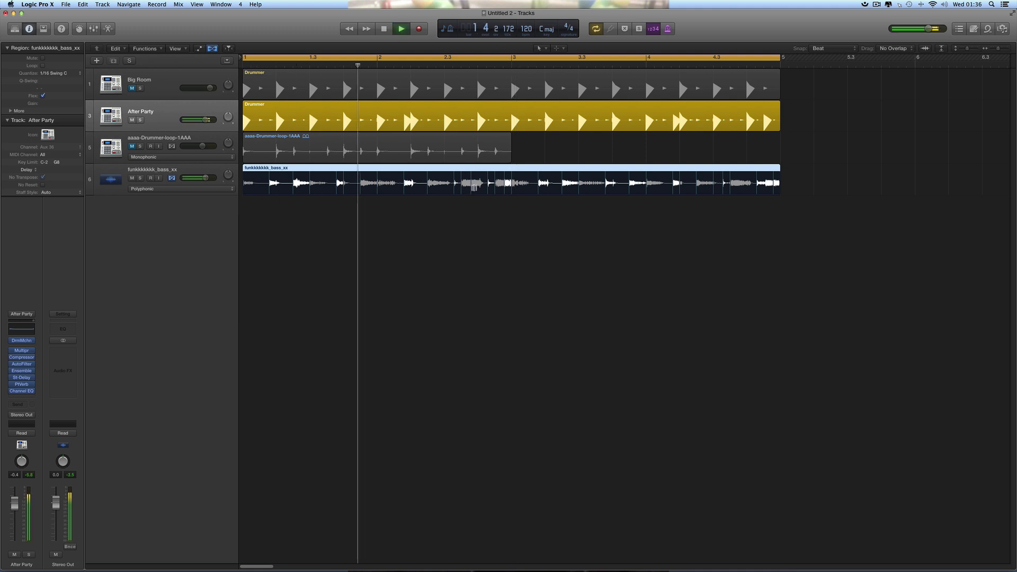
key("space")
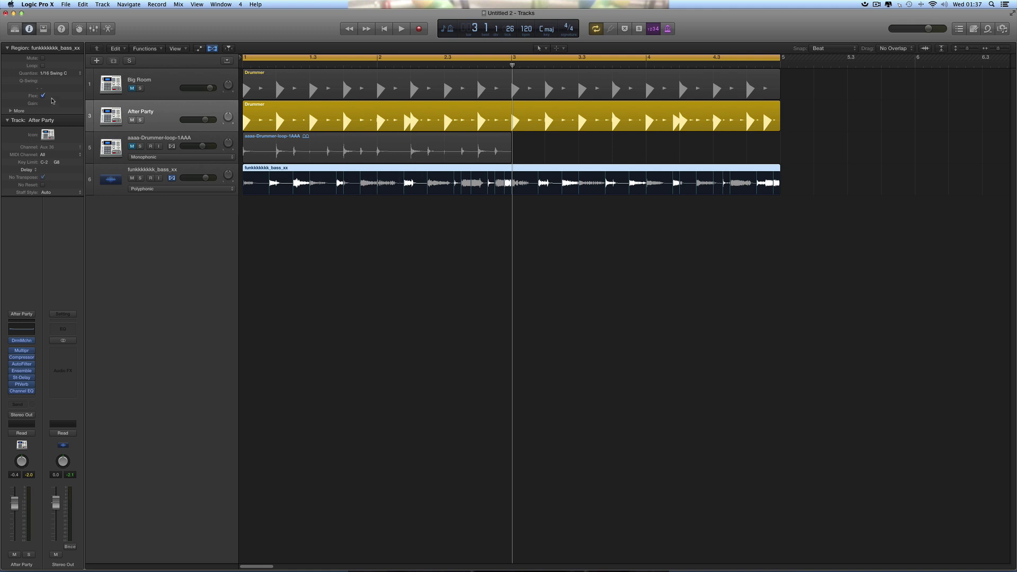
left_click(74, 74)
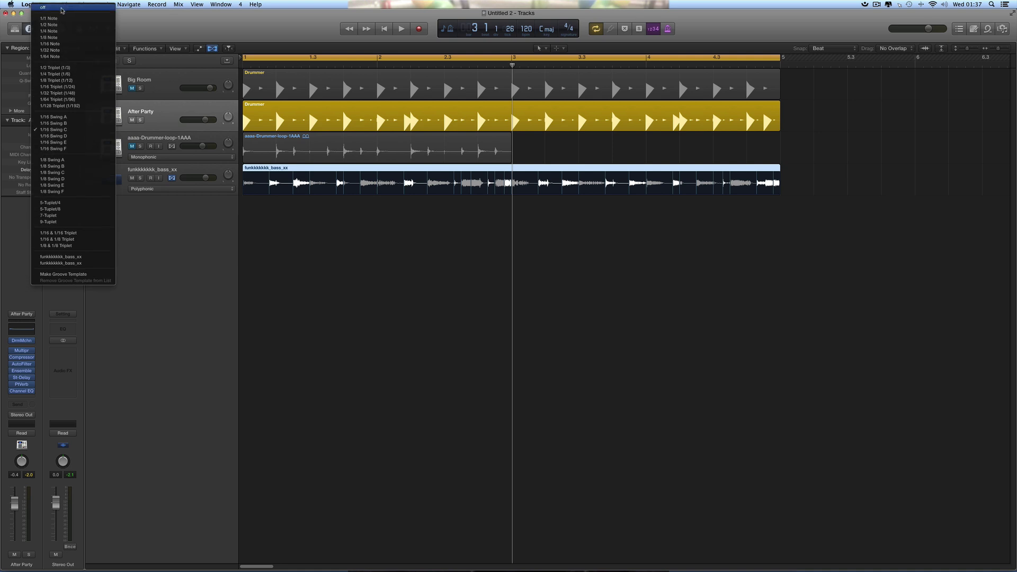
left_click(61, 9)
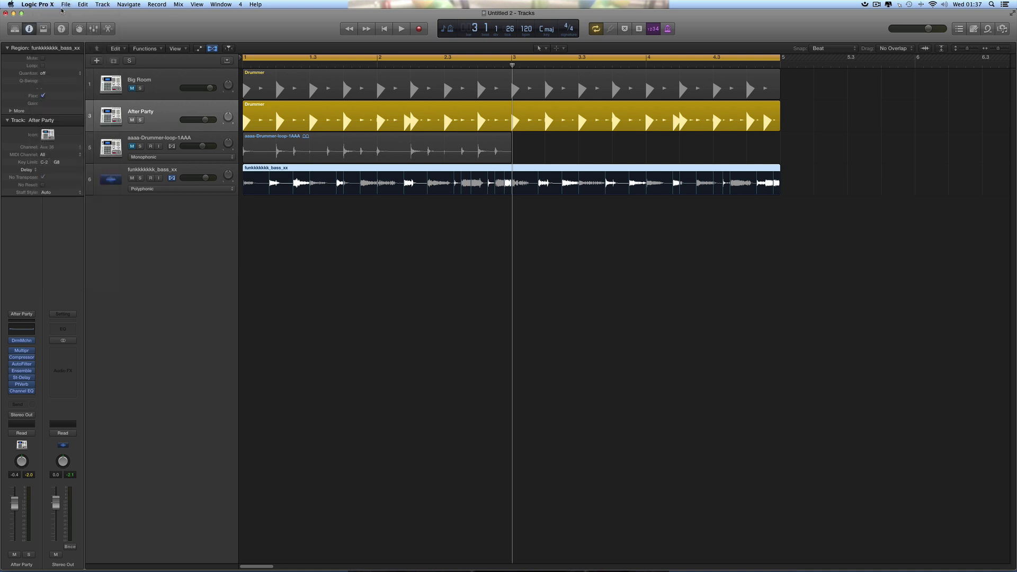
right_click(162, 127)
mouse_move(195, 230)
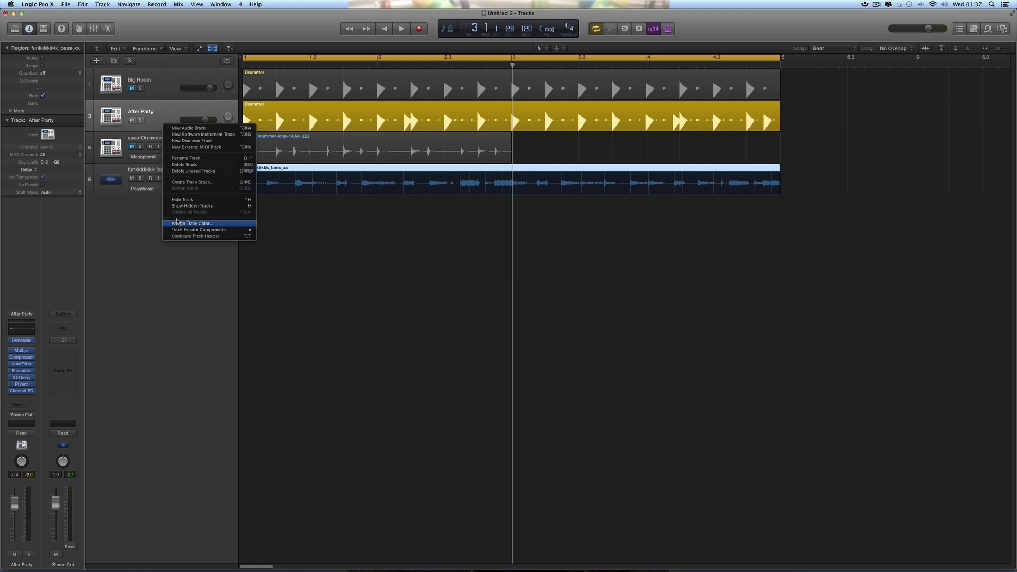
left_click(163, 112)
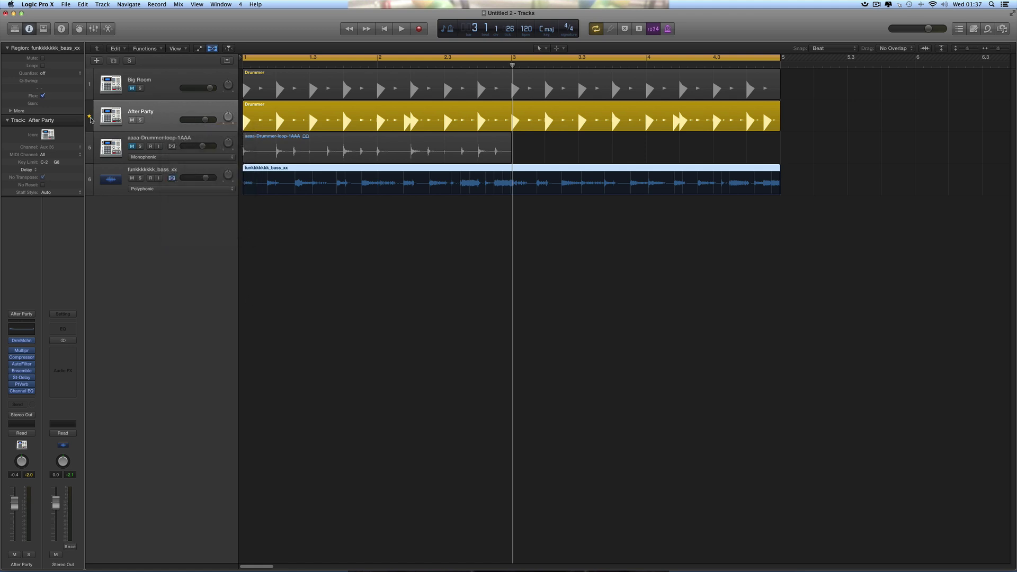
Step: Make After Party the groove track, match the funkkkkkkk_bass_xx track to it, and play the arrangement
left_click(91, 120)
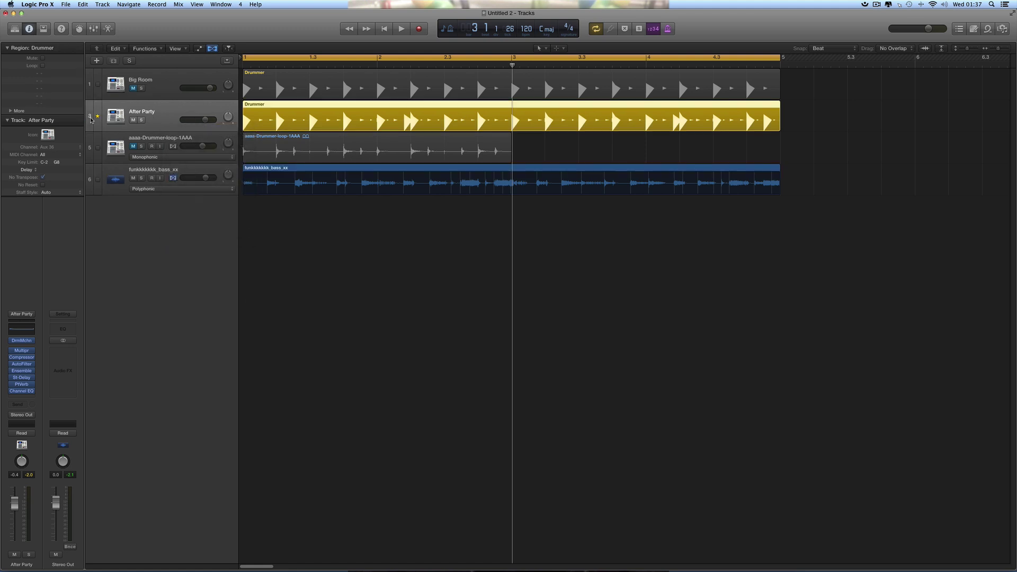
left_click(98, 180)
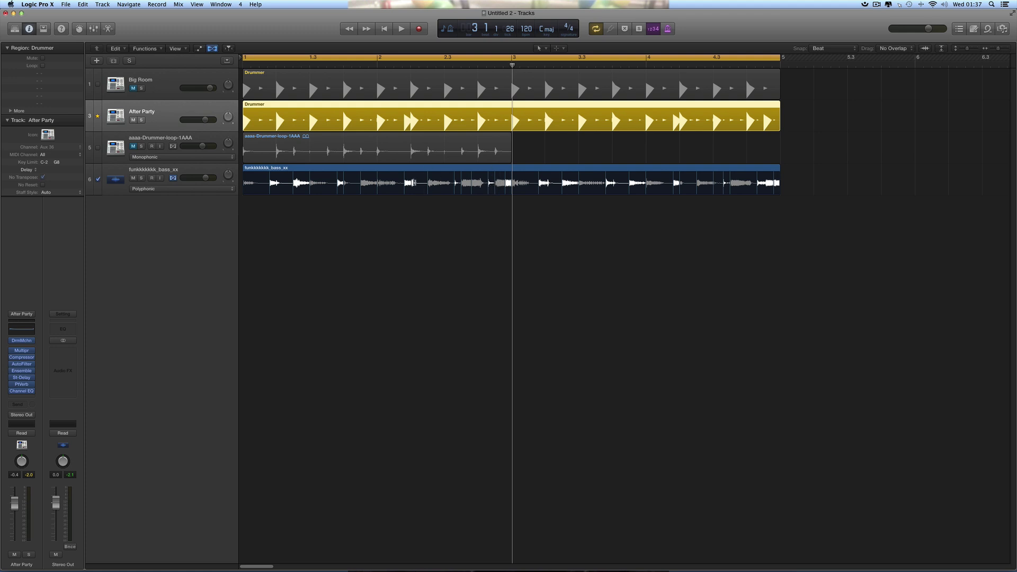
key("space")
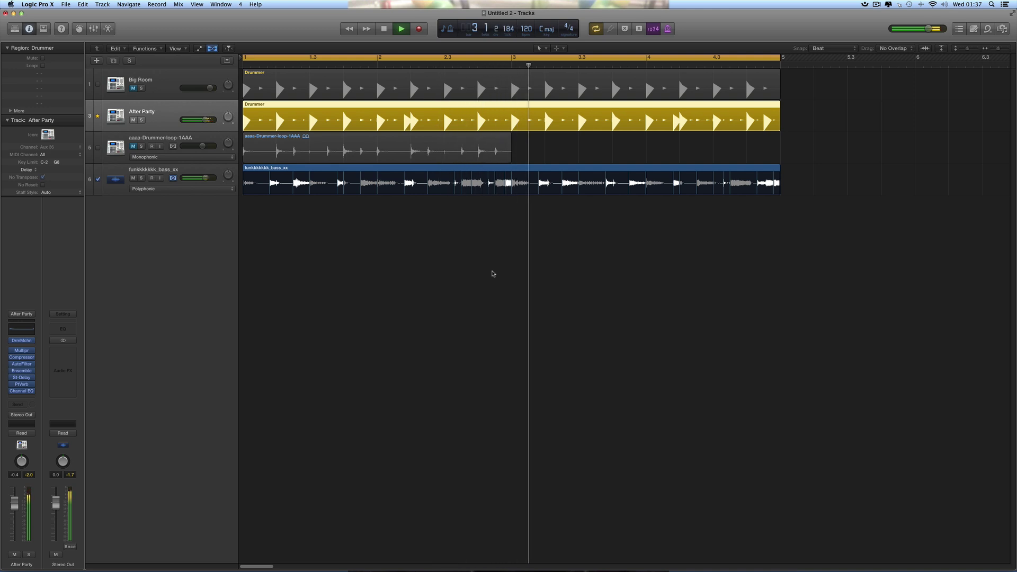
key("space")
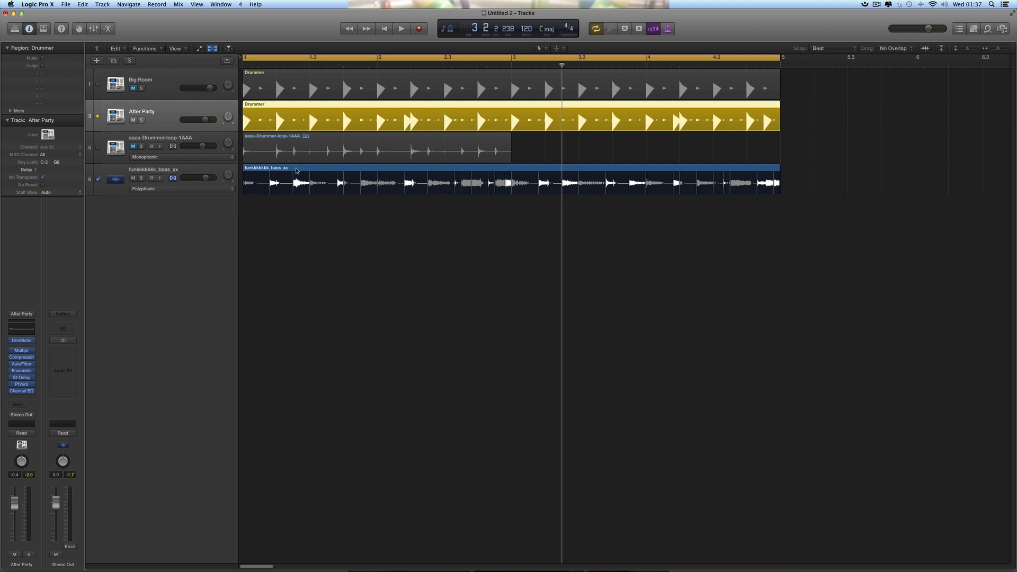
Step: Try quantizing the groove-matched bass region to 1/8 Swing C with the advanced quantization parameters reset, and play it
left_click(297, 170)
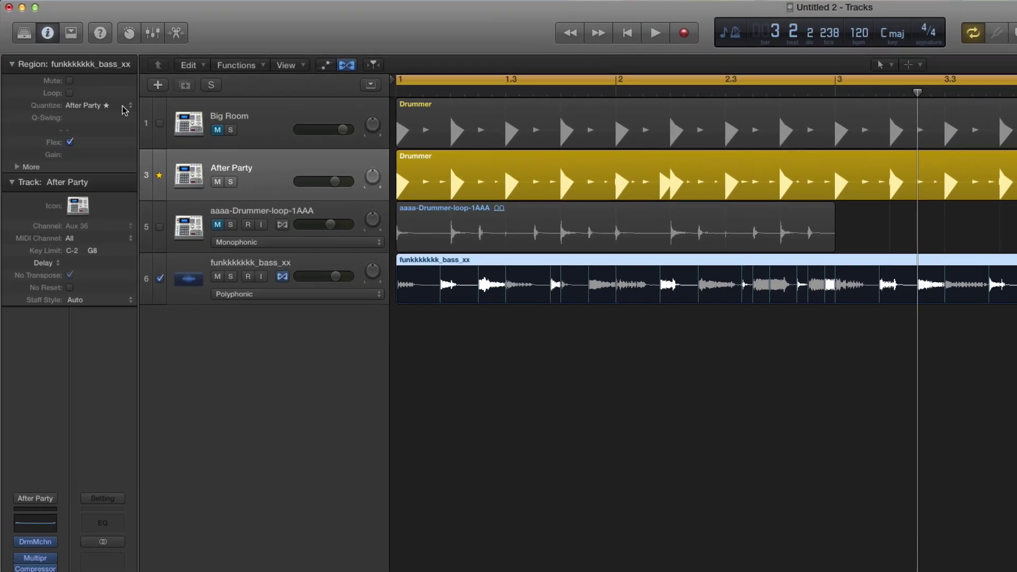
left_click(261, 182)
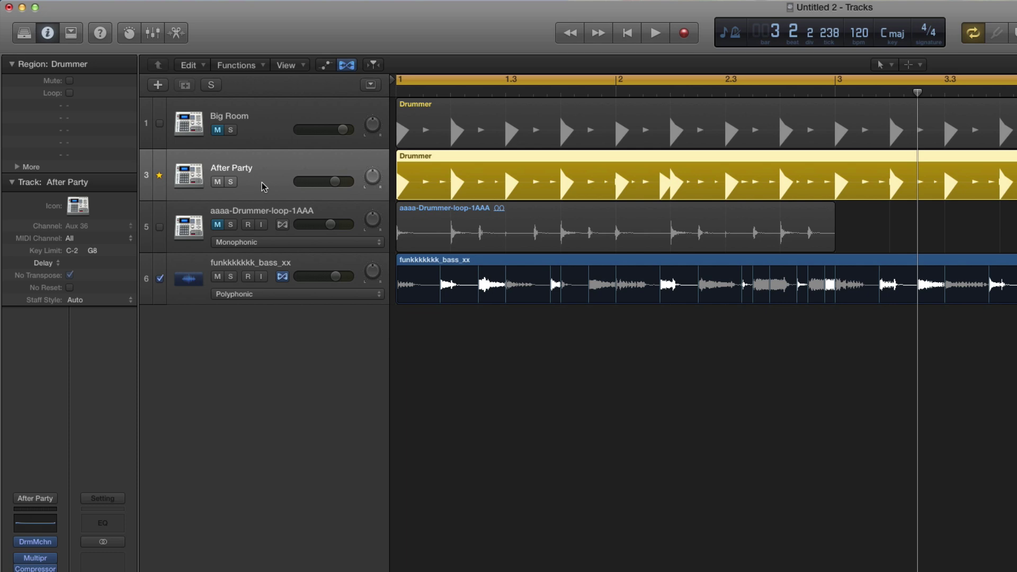
left_click(275, 264)
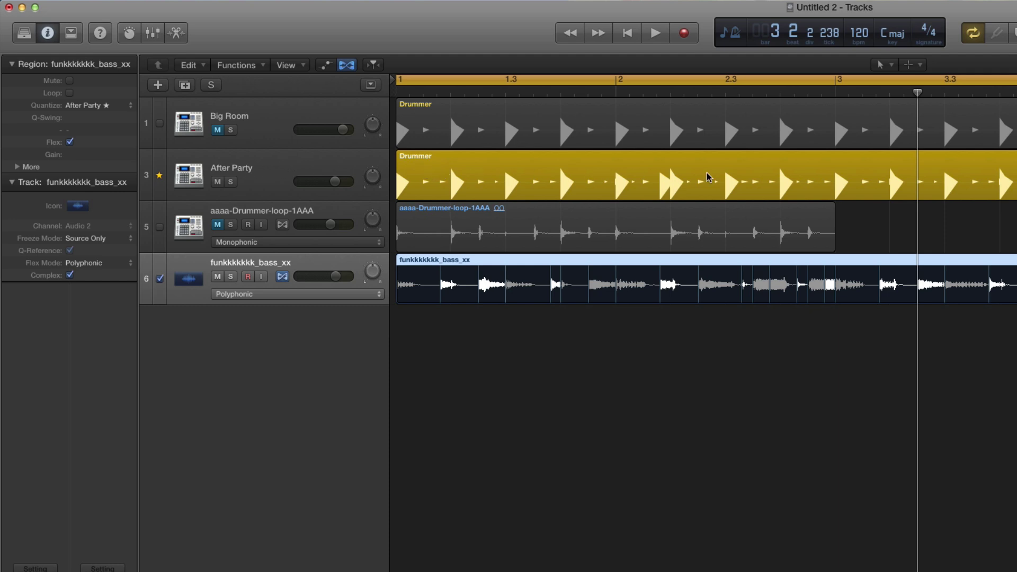
left_click(118, 106)
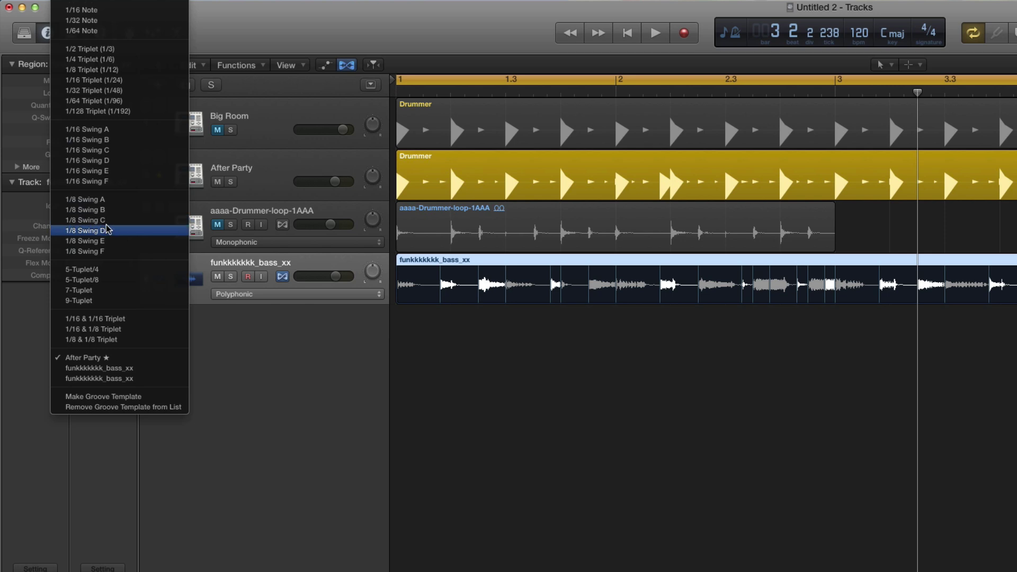
left_click(105, 221)
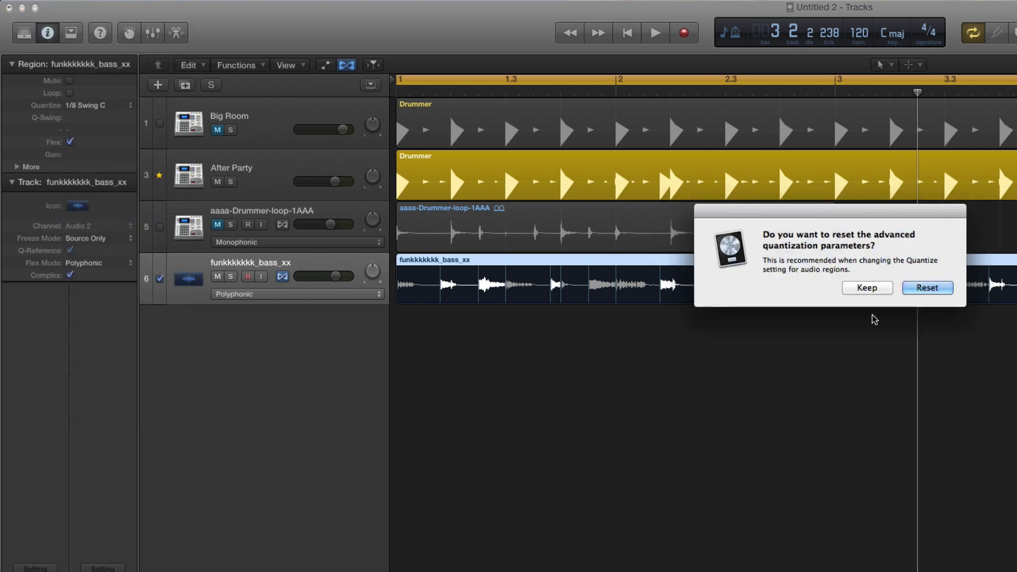
left_click(926, 288)
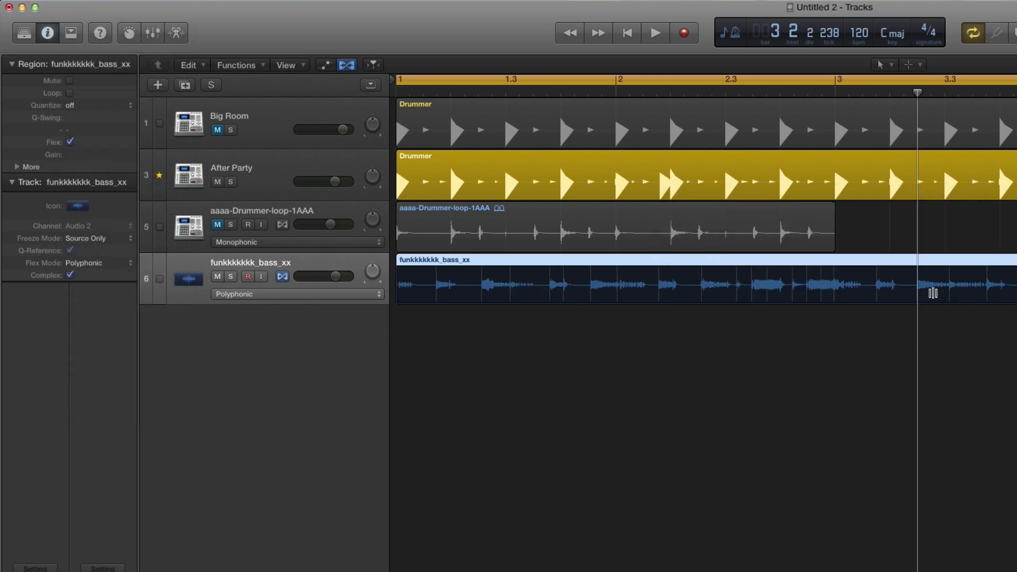
key("space")
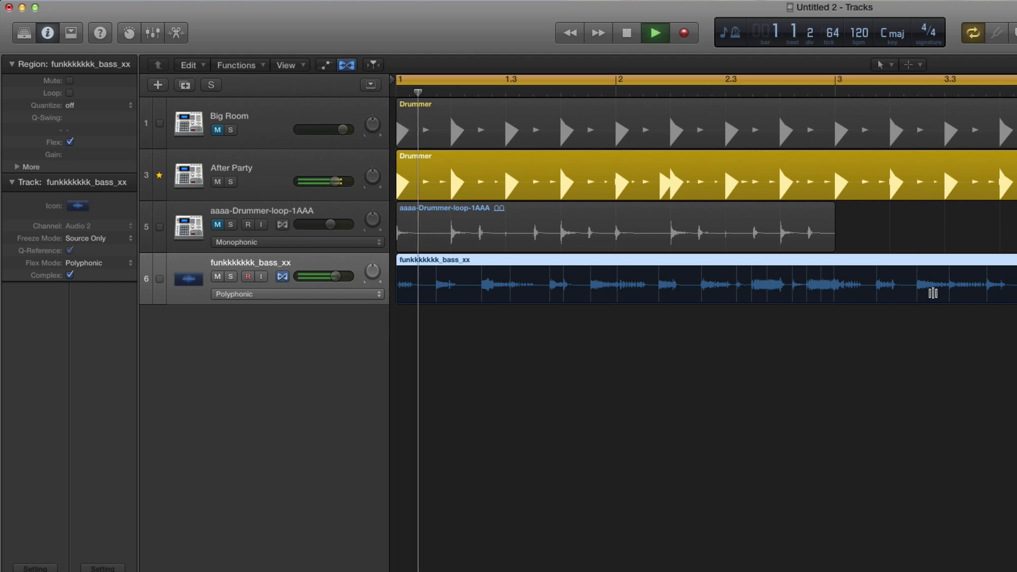
key("space")
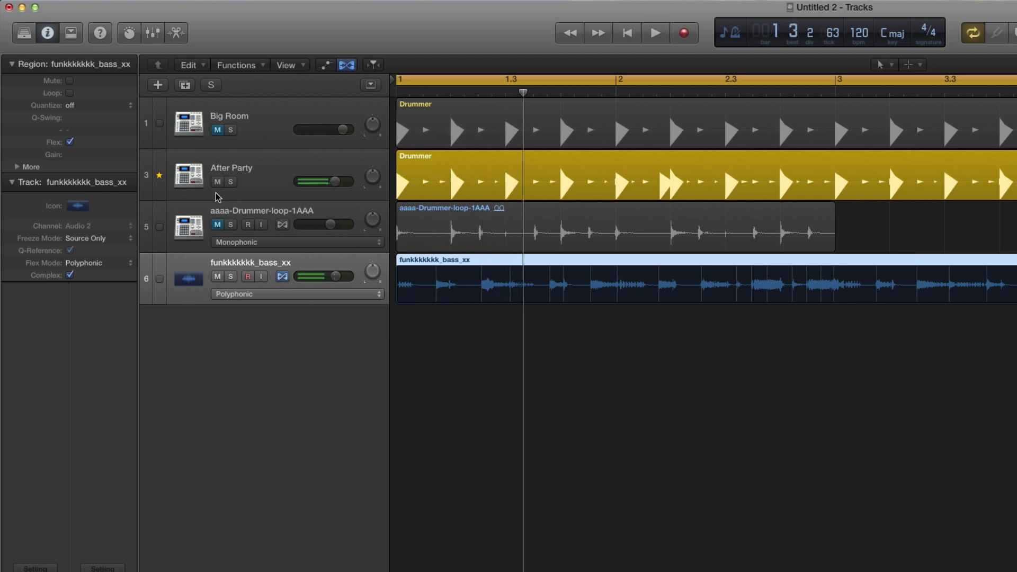
Step: Remove After Party as the groove track and play the bass region quantized to 1/8 Swing C
left_click(159, 180)
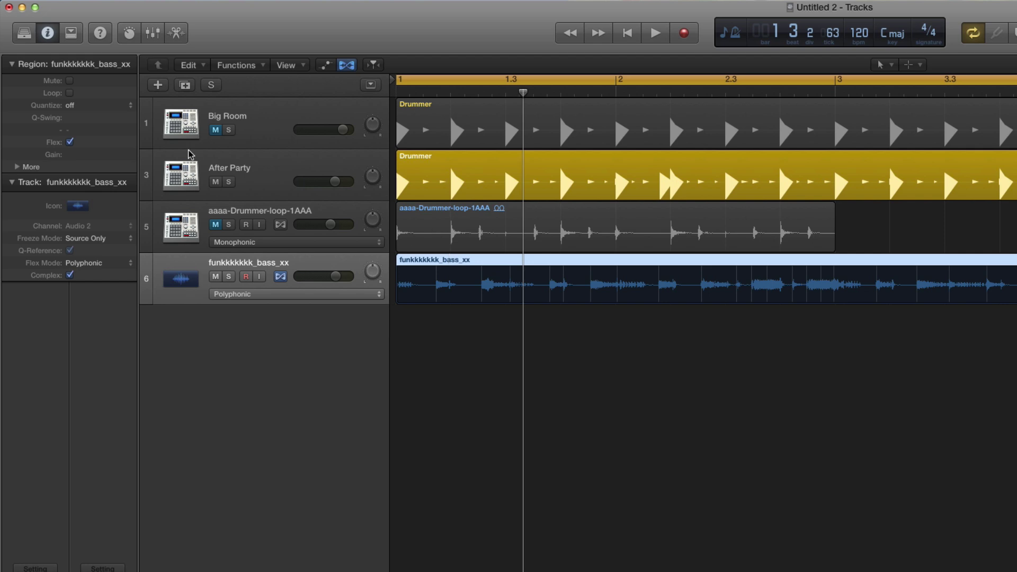
left_click(129, 105)
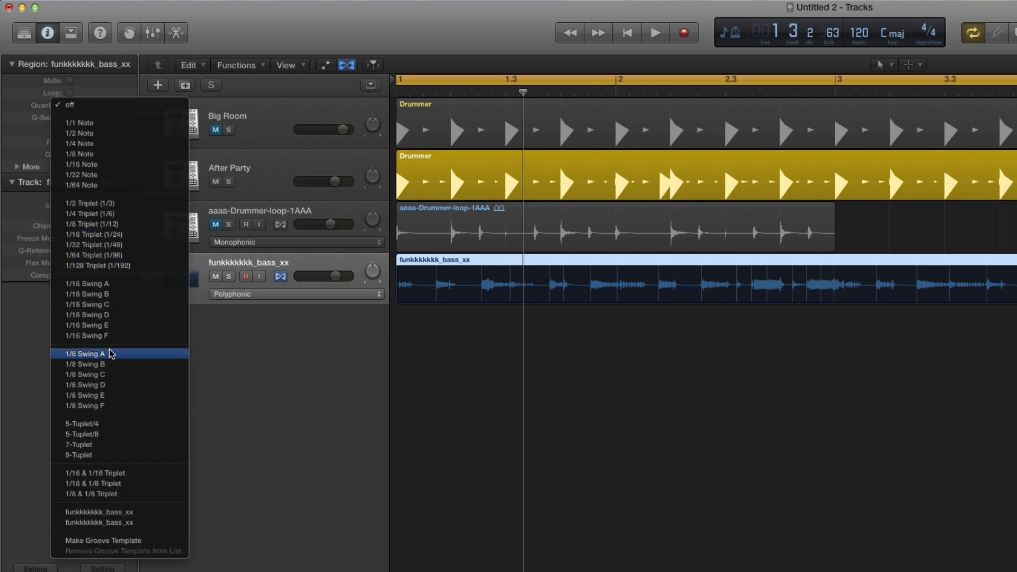
left_click(110, 375)
key("space")
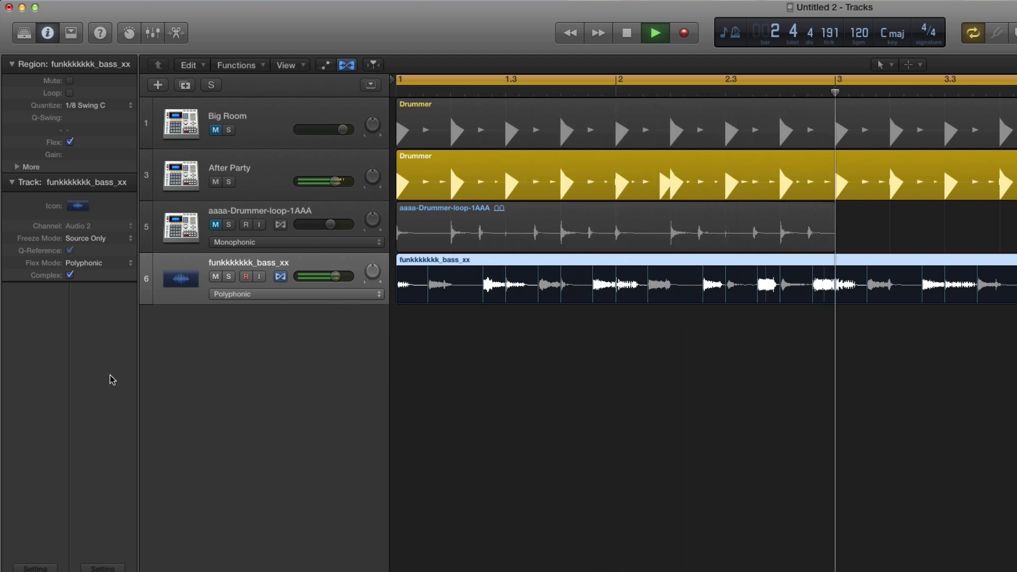
key("space")
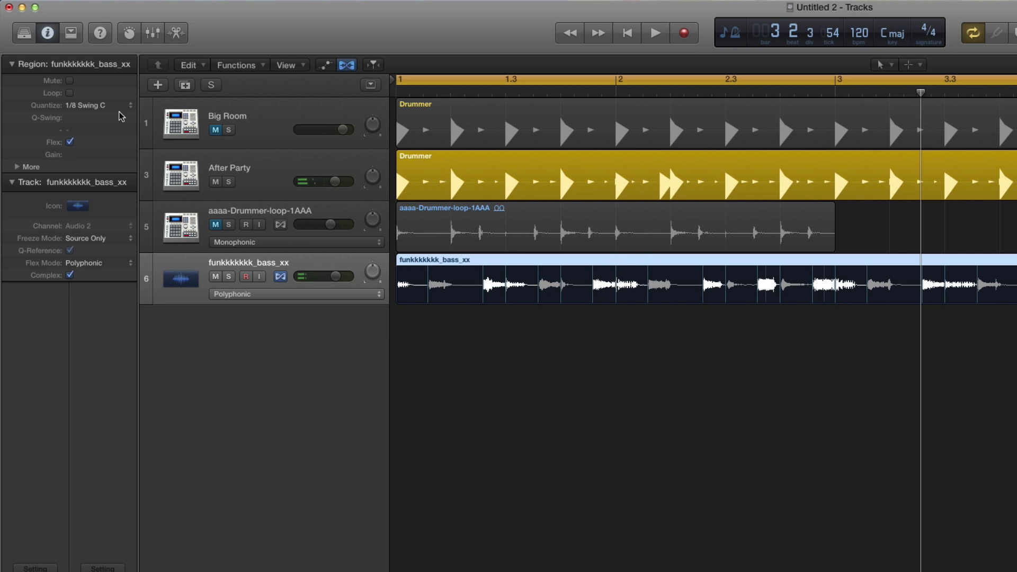
Step: Change the bass region's quantization to 1/16 Swing C and play it against the drums
left_click(131, 105)
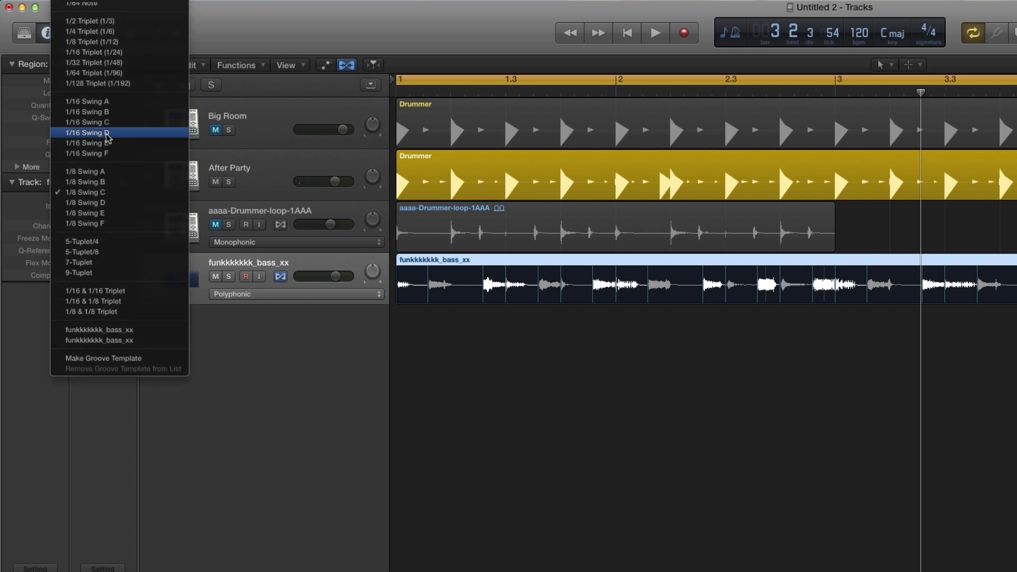
left_click(87, 125)
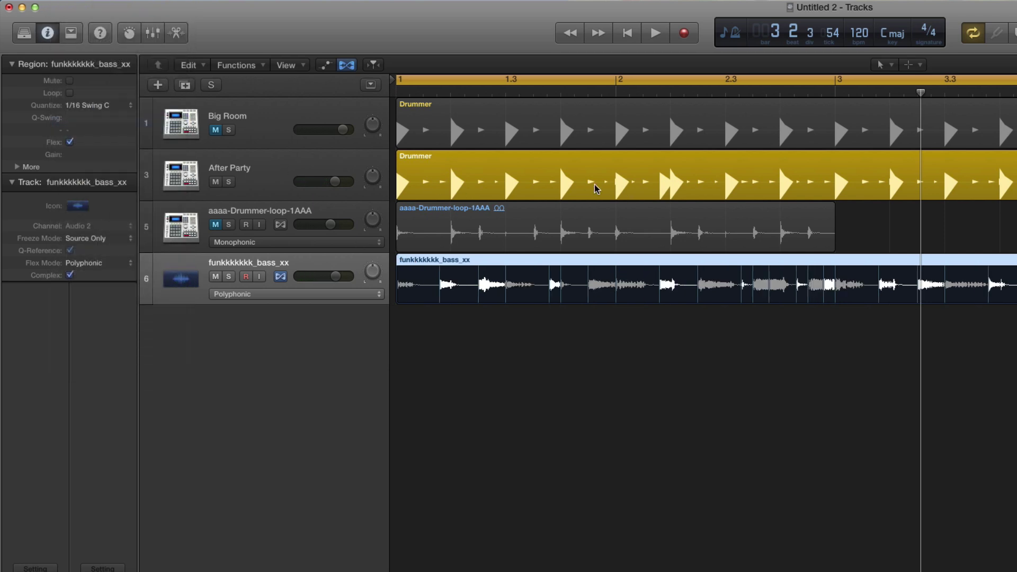
key("space")
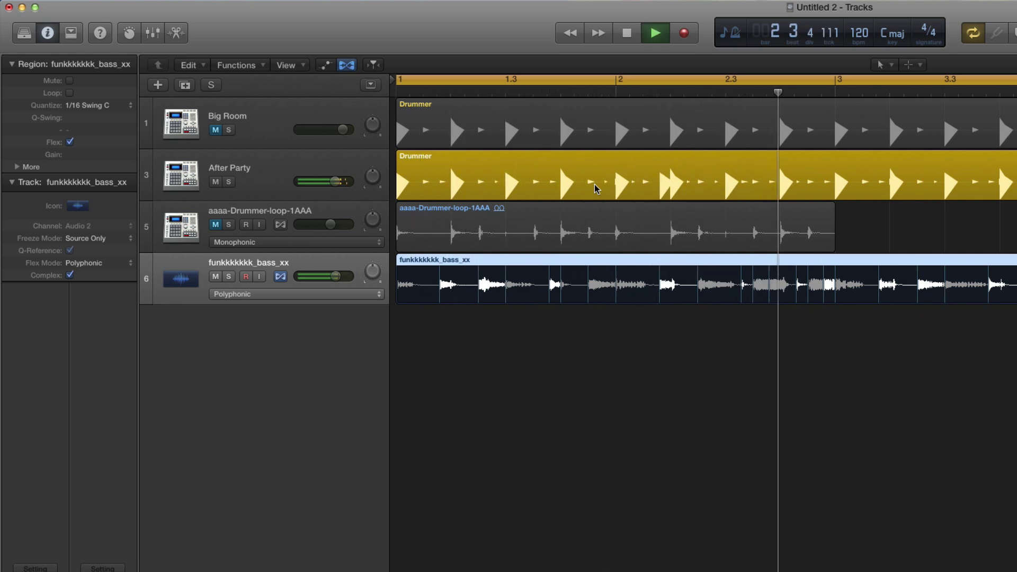
key("space")
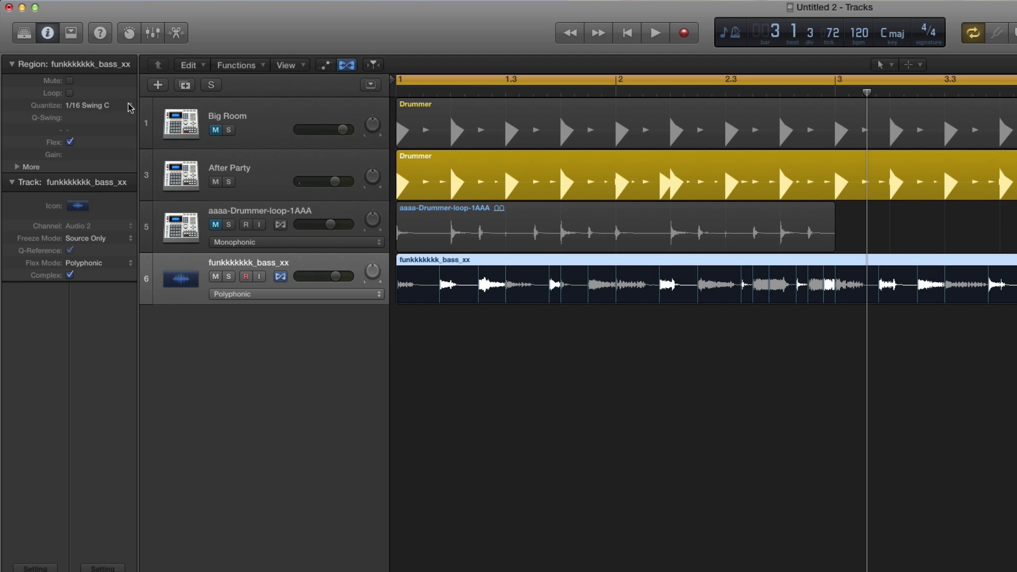
Step: Turn off the bass region's quantization and match the bass track to After Party as the groove track
left_click(88, 105)
left_click(101, 3)
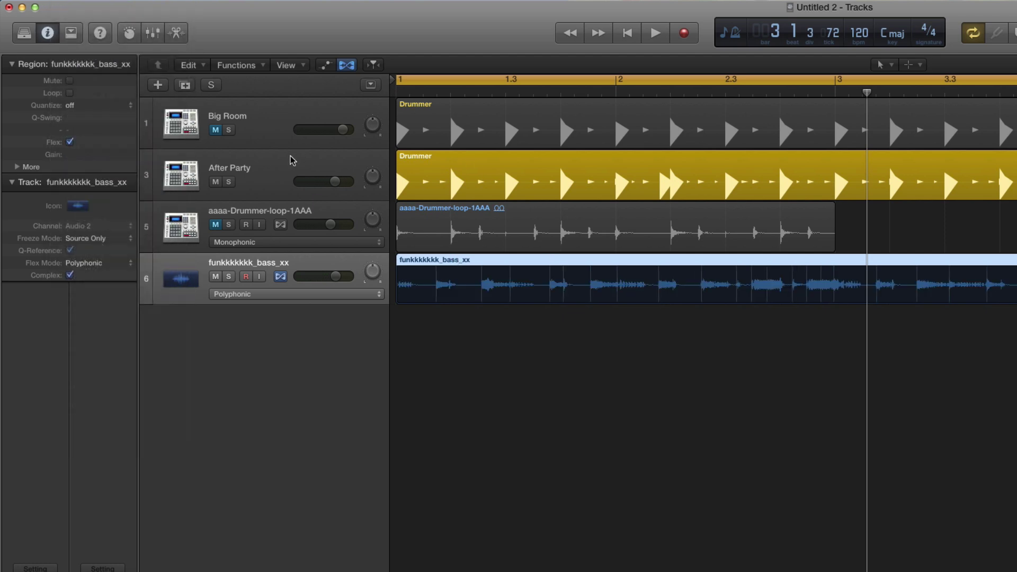
left_click(153, 174)
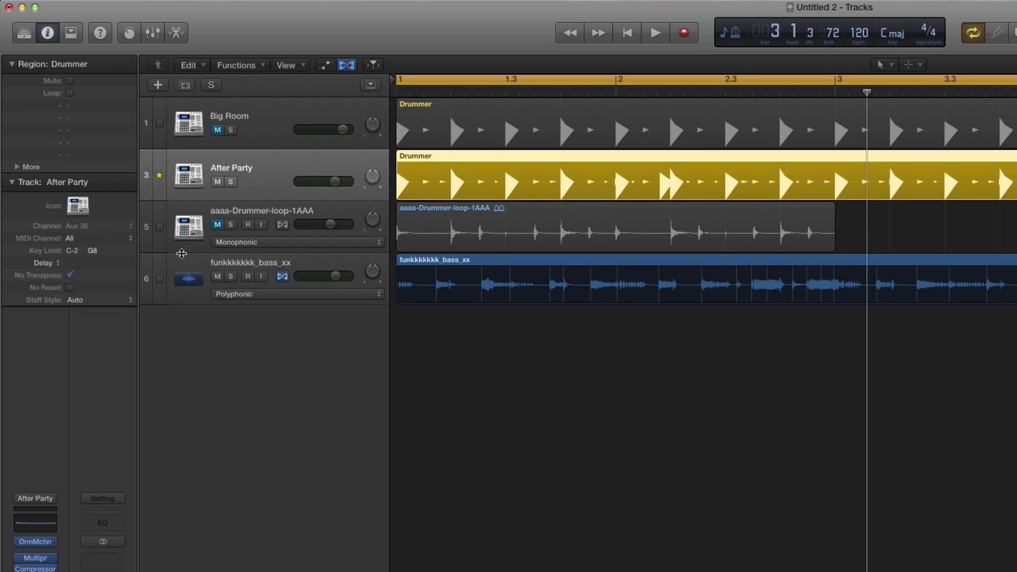
left_click(160, 279)
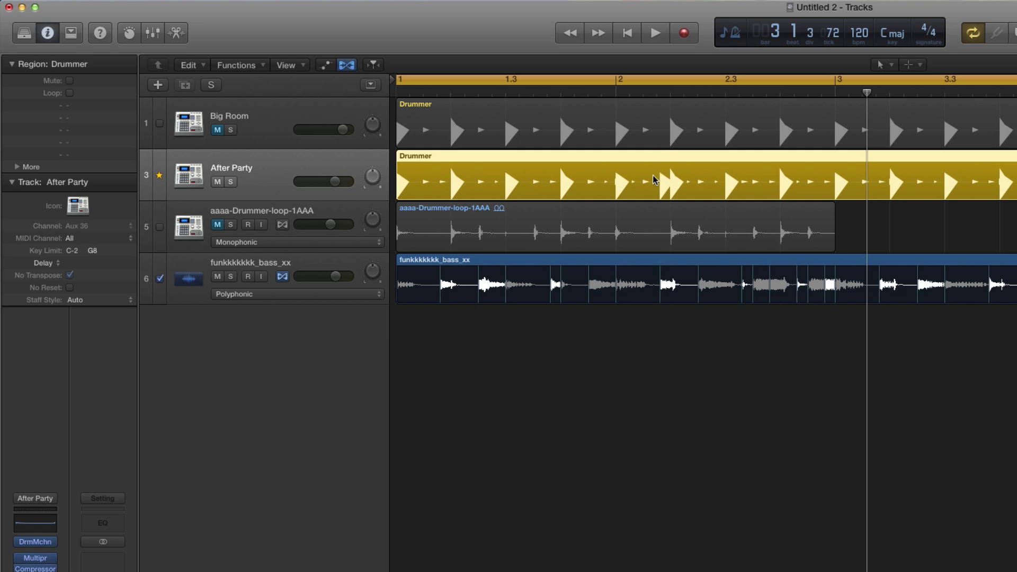
Step: Set the project tempo to 130 bpm and play the groove-matched bass with the After Party drums
double_click(867, 34)
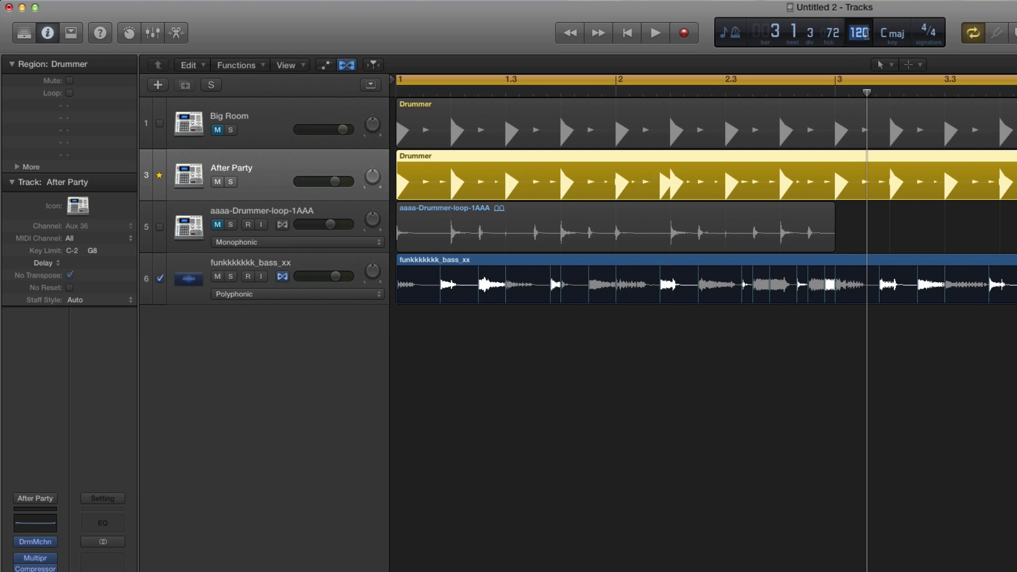
type("130")
key("Return")
key("space")
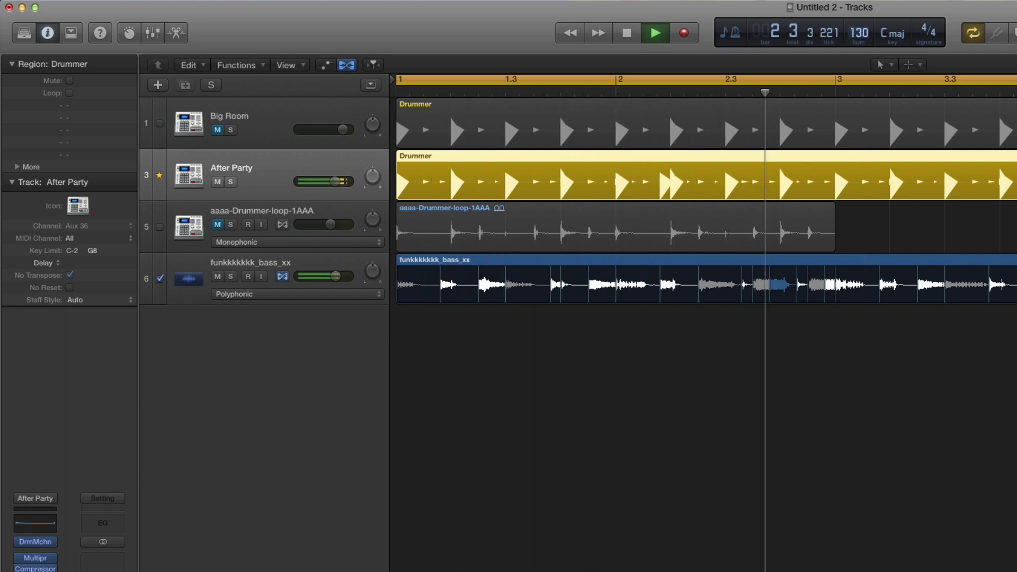
key("space")
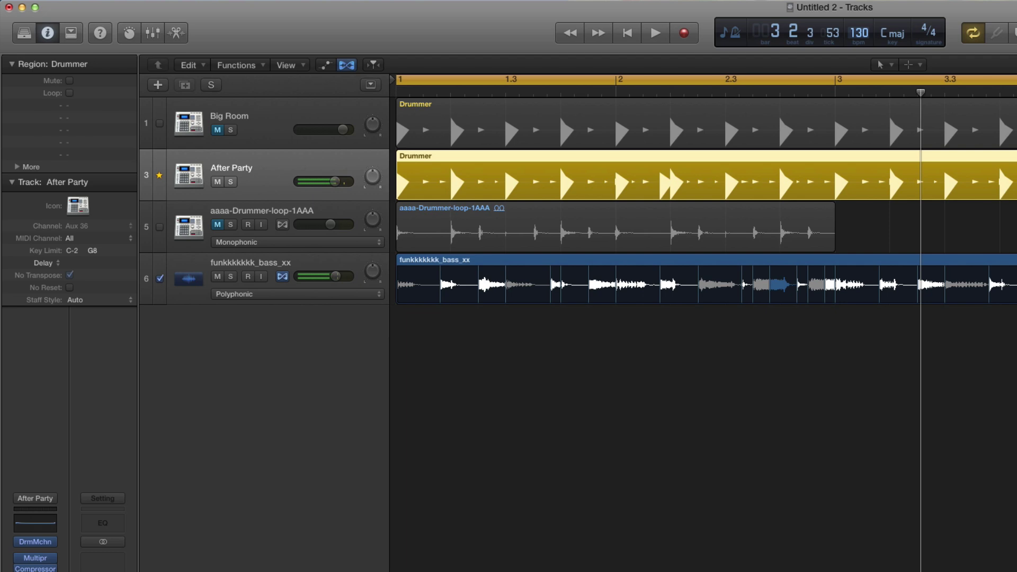